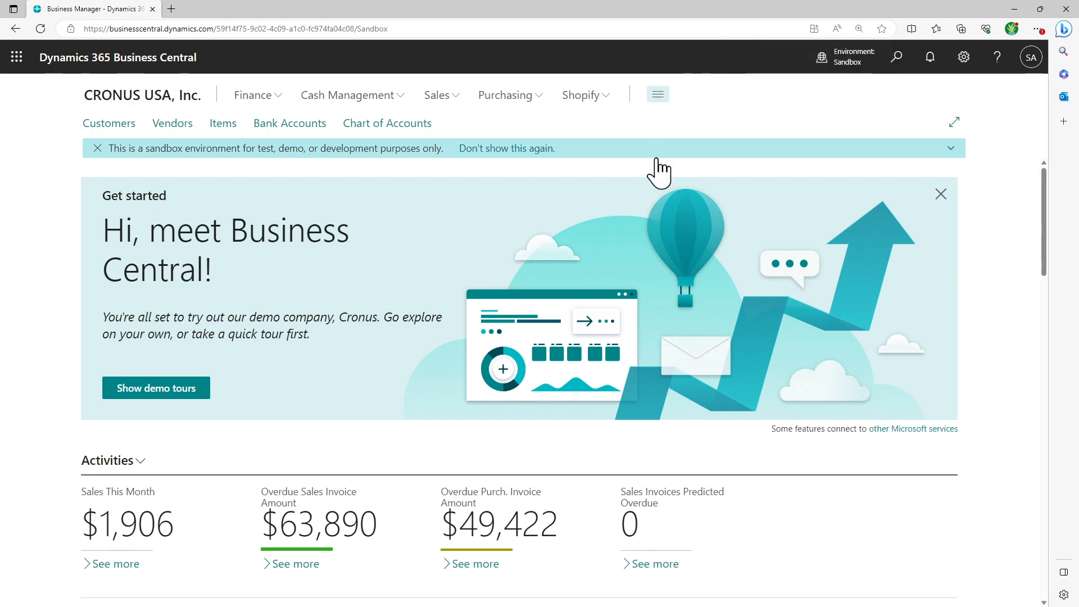
{"action": "left_click", "coordinate": [659, 97]}
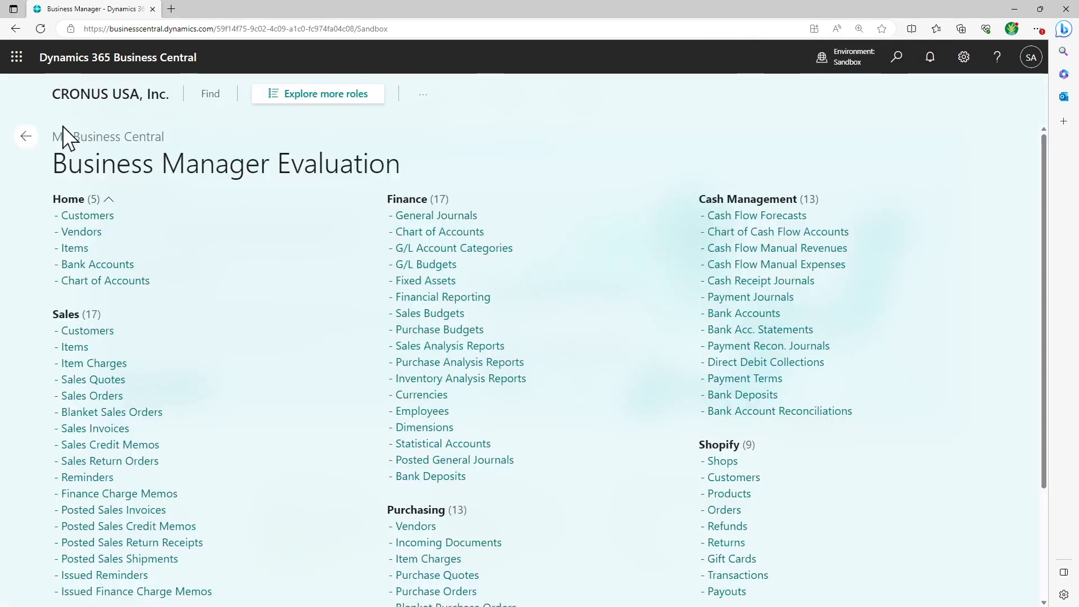
{"action": "left_click", "coordinate": [24, 141]}
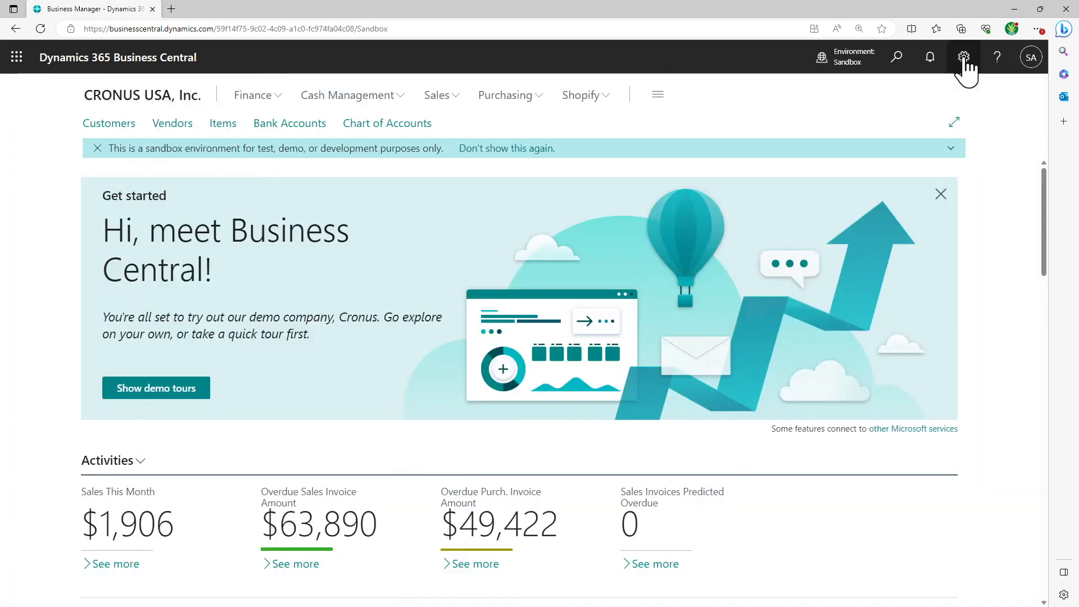
- Open the Assisted Setup page and find the "Connect with other systems" section
{"action": "left_click", "coordinate": [962, 64]}
{"action": "left_click", "coordinate": [883, 220]}
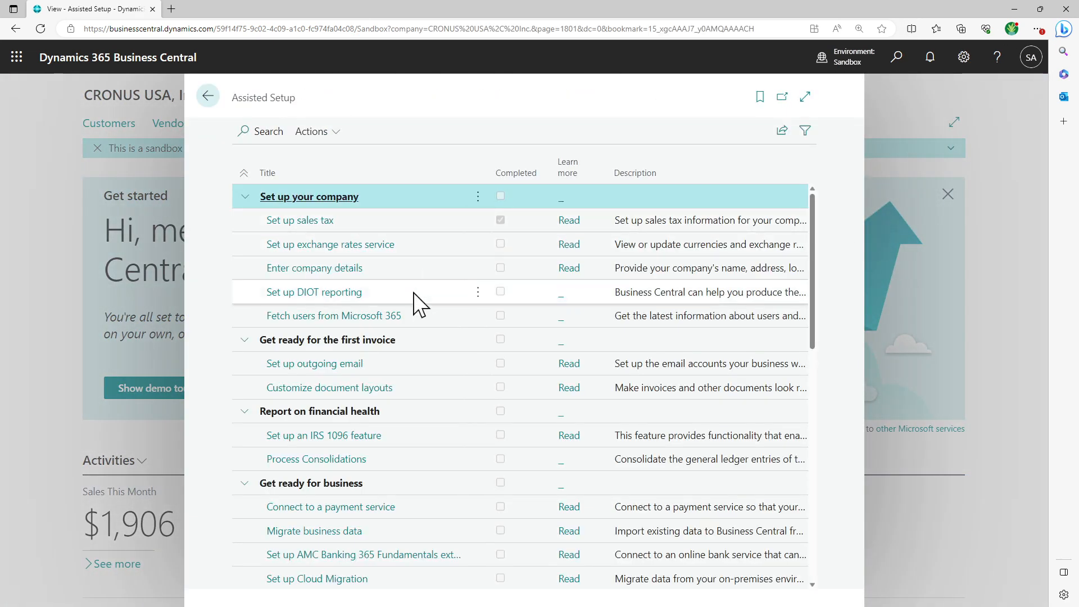
{"action": "scroll", "coordinate": [416, 301], "scroll_direction": "down", "scroll_amount": 3}
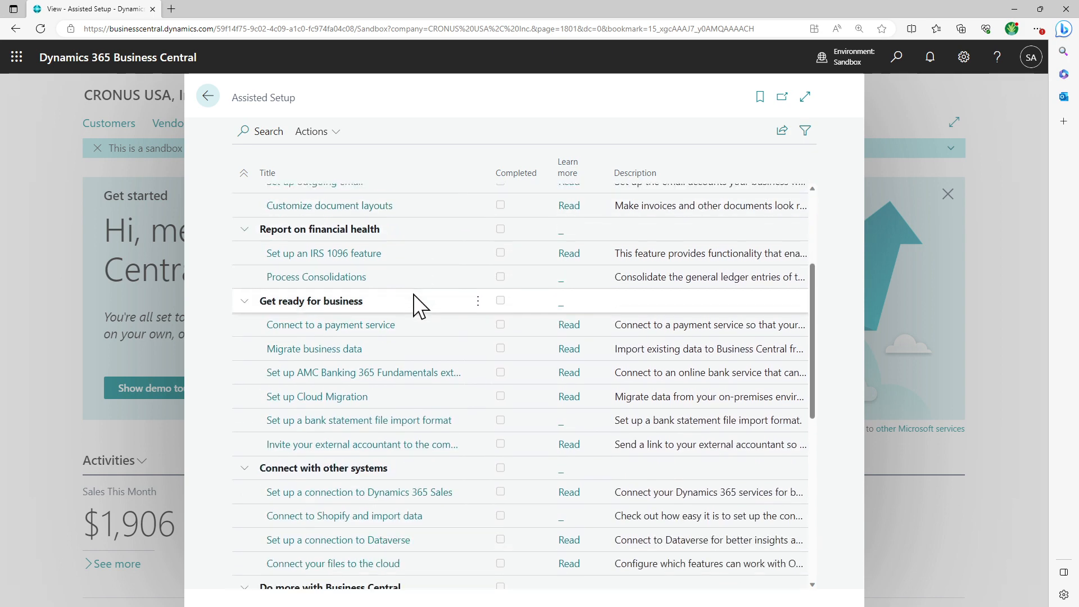
{"action": "scroll", "coordinate": [414, 295], "scroll_direction": "down", "scroll_amount": 3}
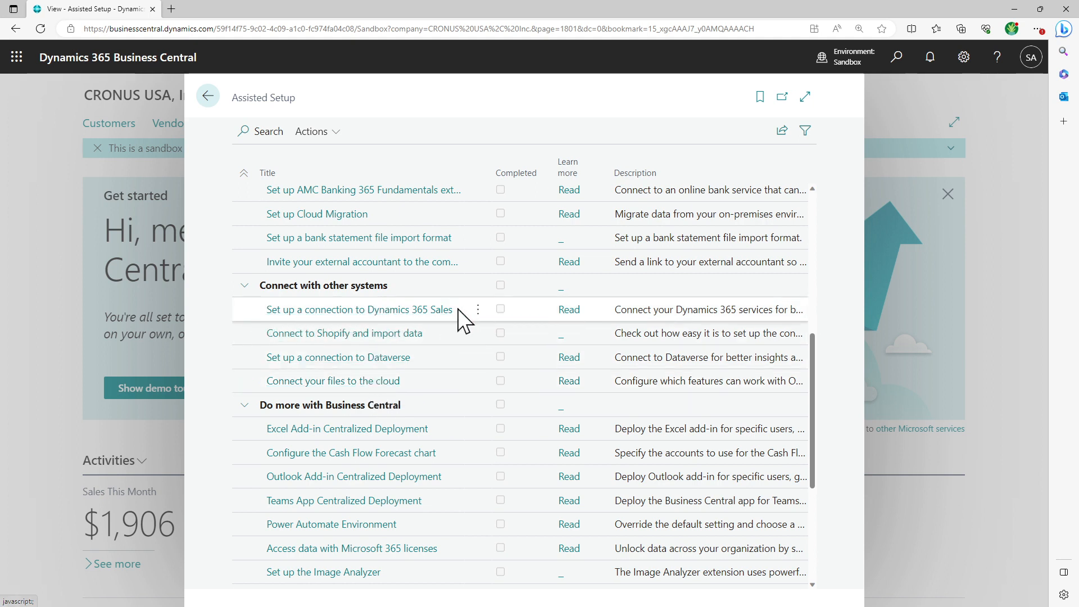
- Try to set up a connection to Dynamics 365 Sales, read the prerequisite message and dismiss it
{"action": "left_click", "coordinate": [421, 310]}
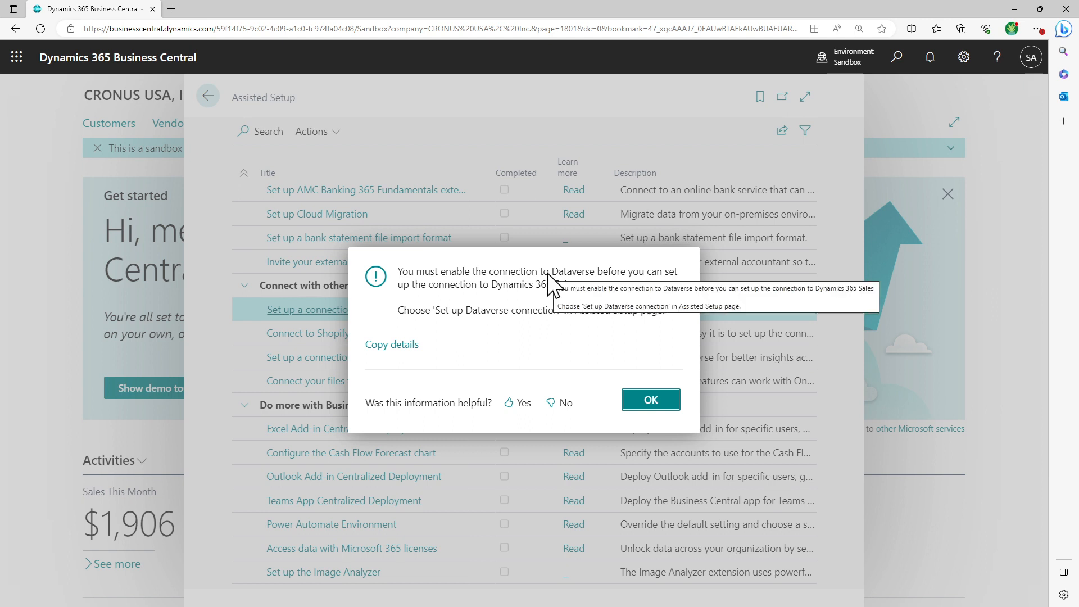
{"action": "left_click_drag", "start_coordinate": [429, 284], "coordinate": [599, 290]}
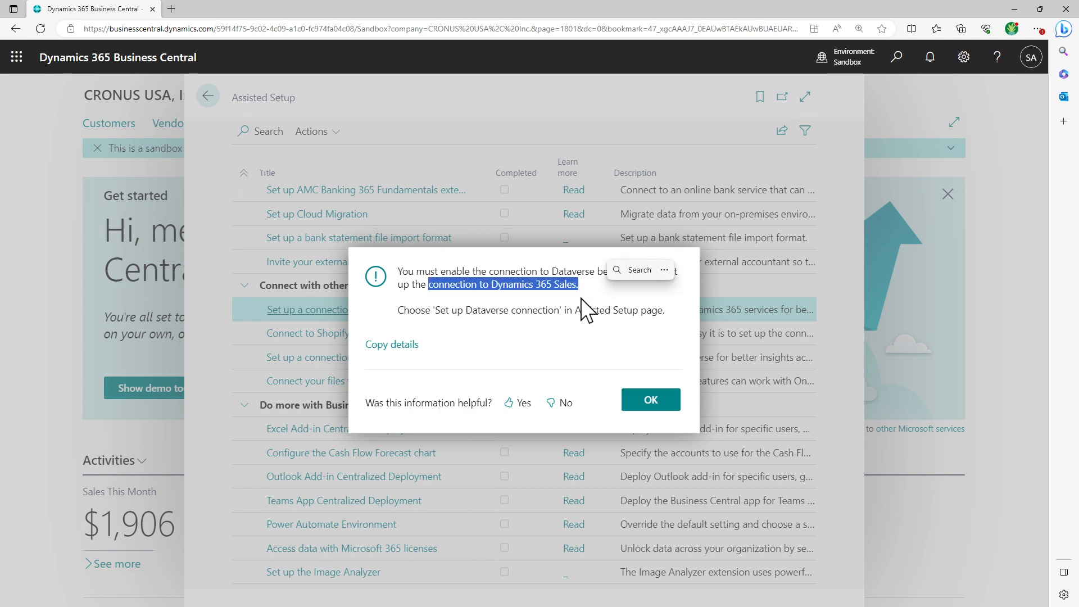
{"action": "left_click_drag", "start_coordinate": [436, 311], "coordinate": [696, 313]}
{"action": "left_click", "coordinate": [652, 400]}
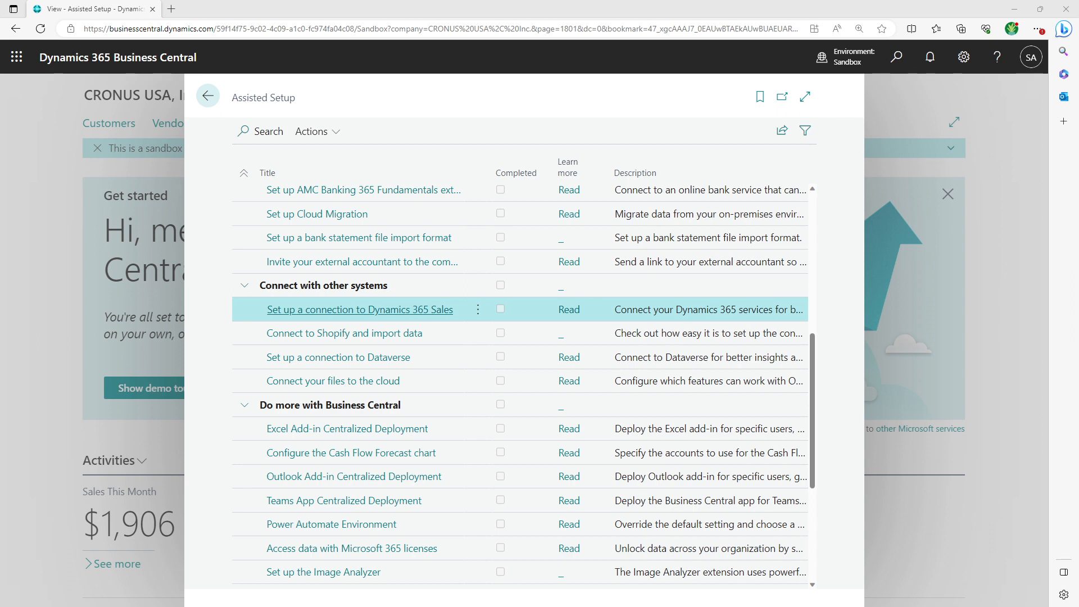
- Open the bookmarked Dynamics 365 CRM in a new tab and look up its organization name in the About information
{"action": "left_click", "coordinate": [171, 9]}
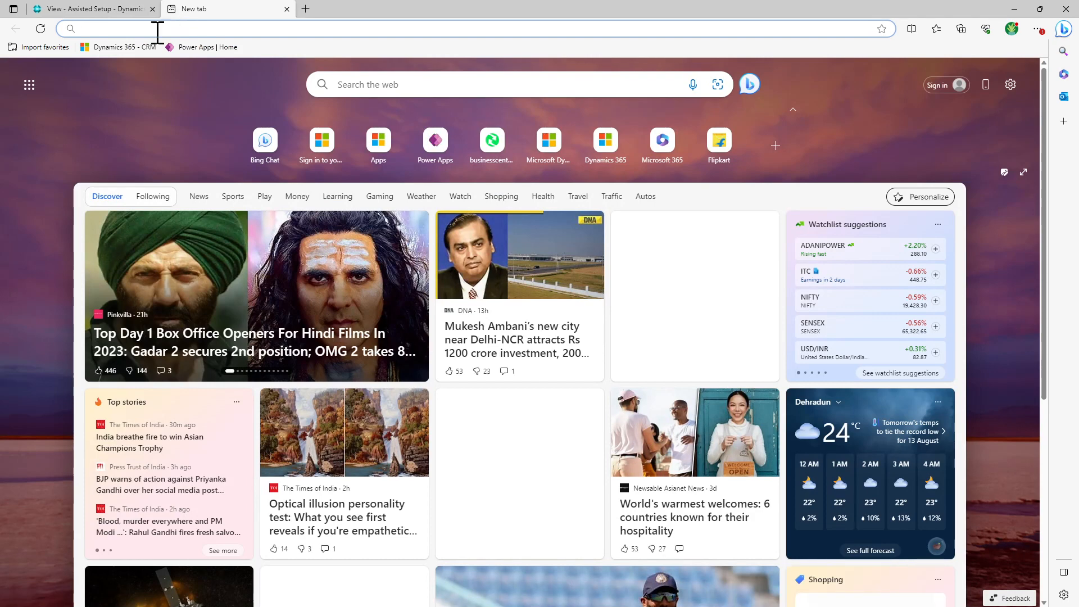
{"action": "left_click", "coordinate": [127, 50]}
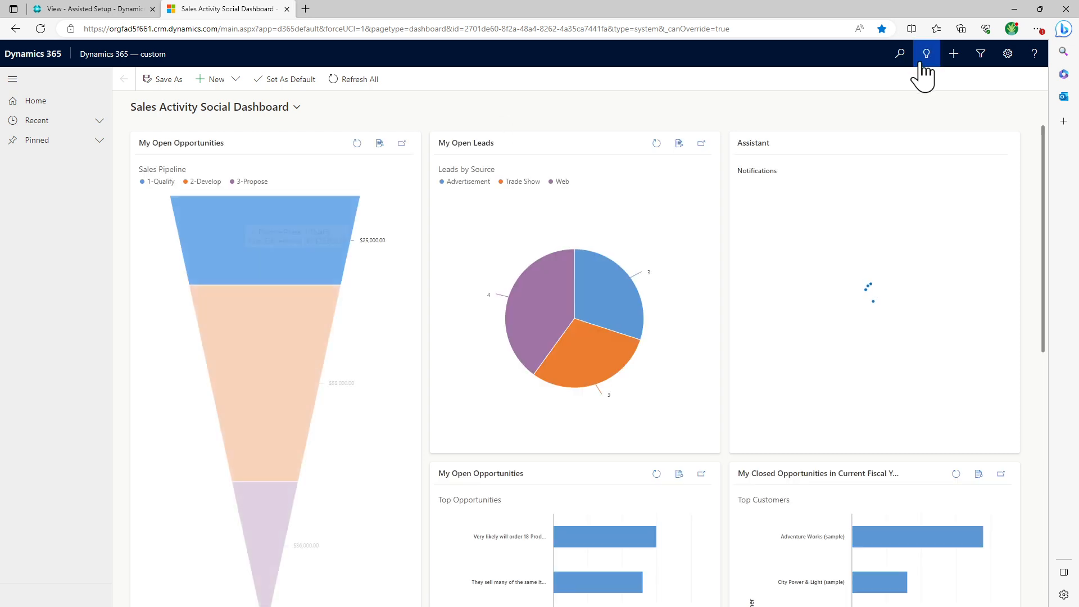
{"action": "left_click", "coordinate": [1007, 53]}
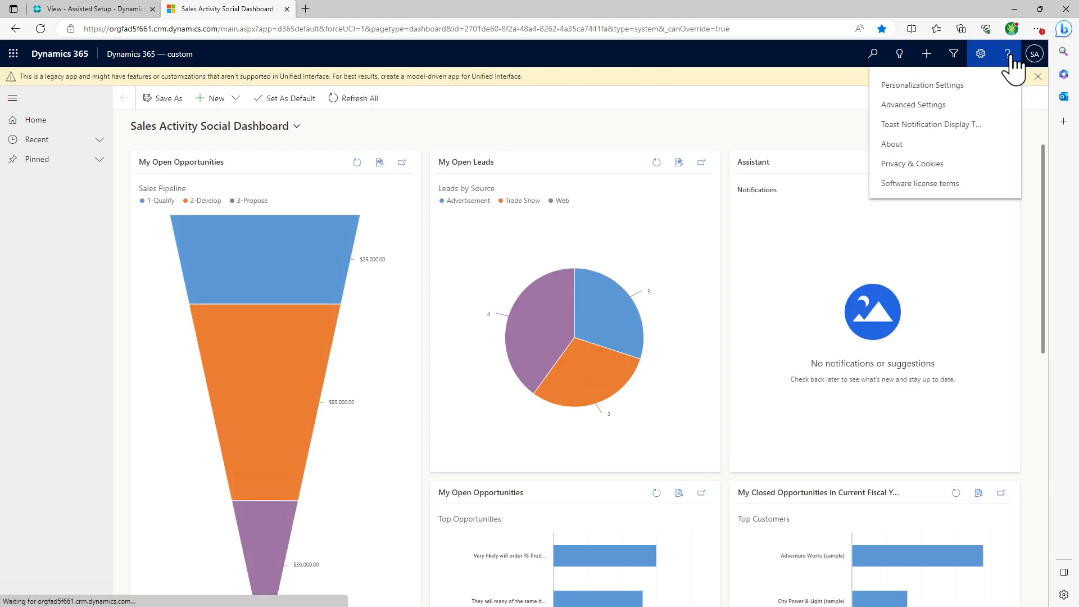
{"action": "left_click", "coordinate": [931, 144]}
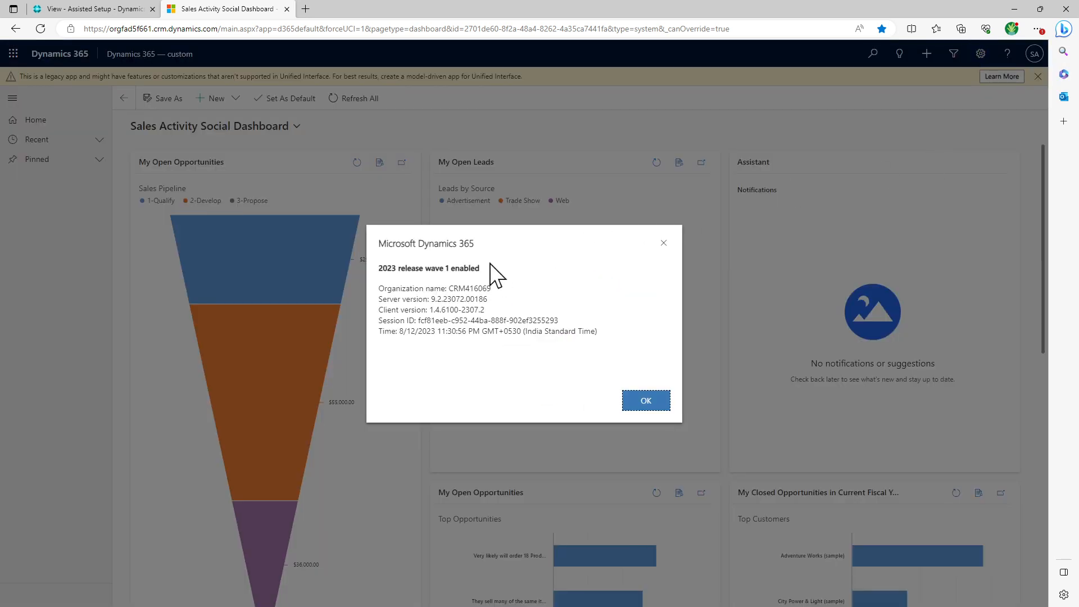
{"action": "double_click", "coordinate": [470, 289]}
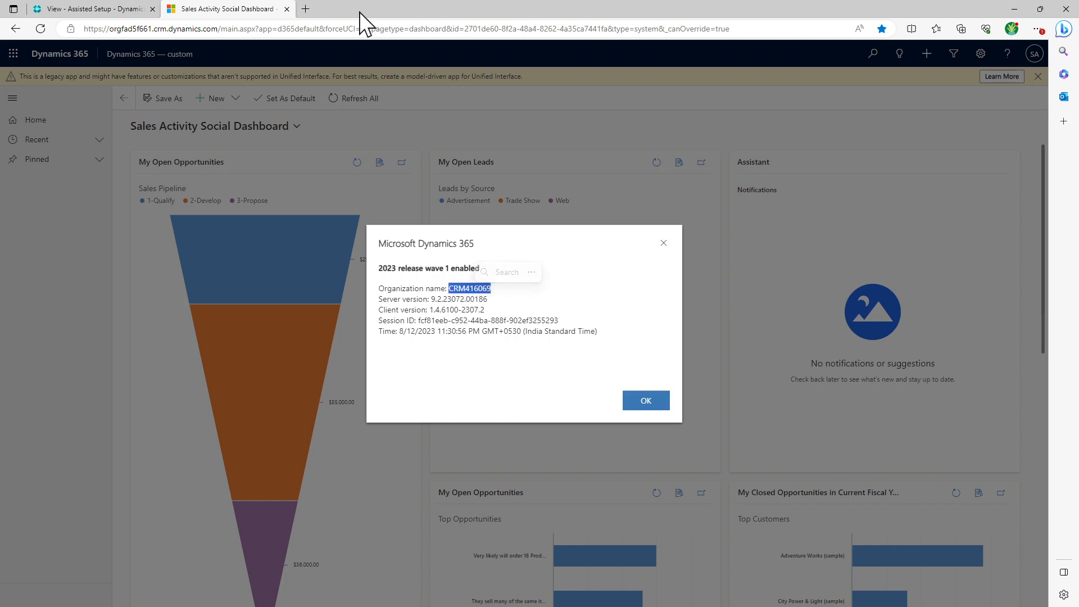
- Open the bookmarked Power Apps home page in another browser tab
{"action": "left_click", "coordinate": [305, 9]}
{"action": "left_click", "coordinate": [212, 49]}
{"action": "left_click", "coordinate": [228, 4]}
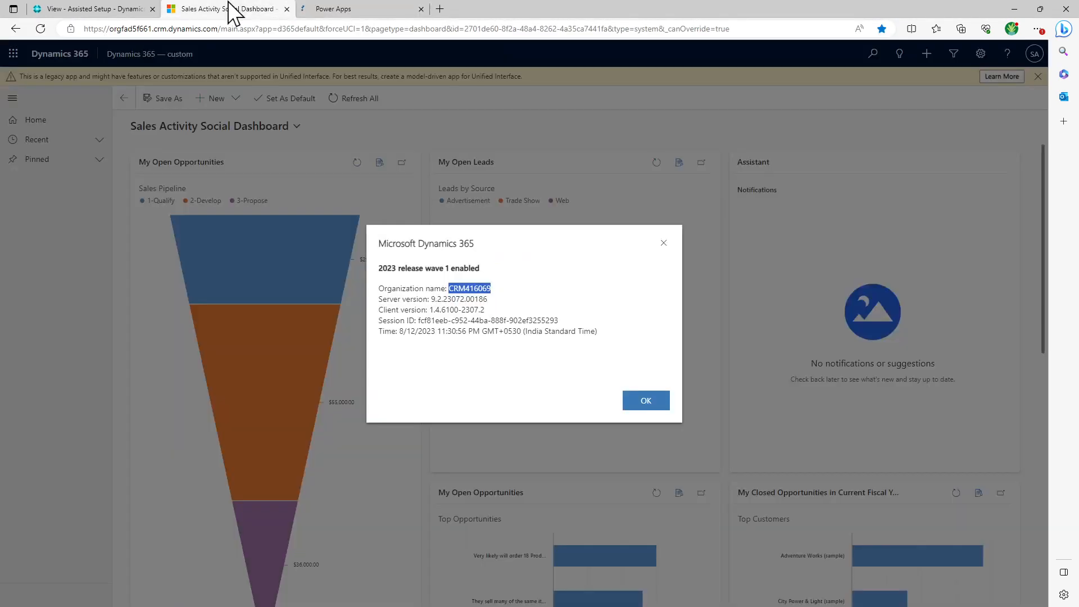
{"action": "left_click", "coordinate": [360, 3]}
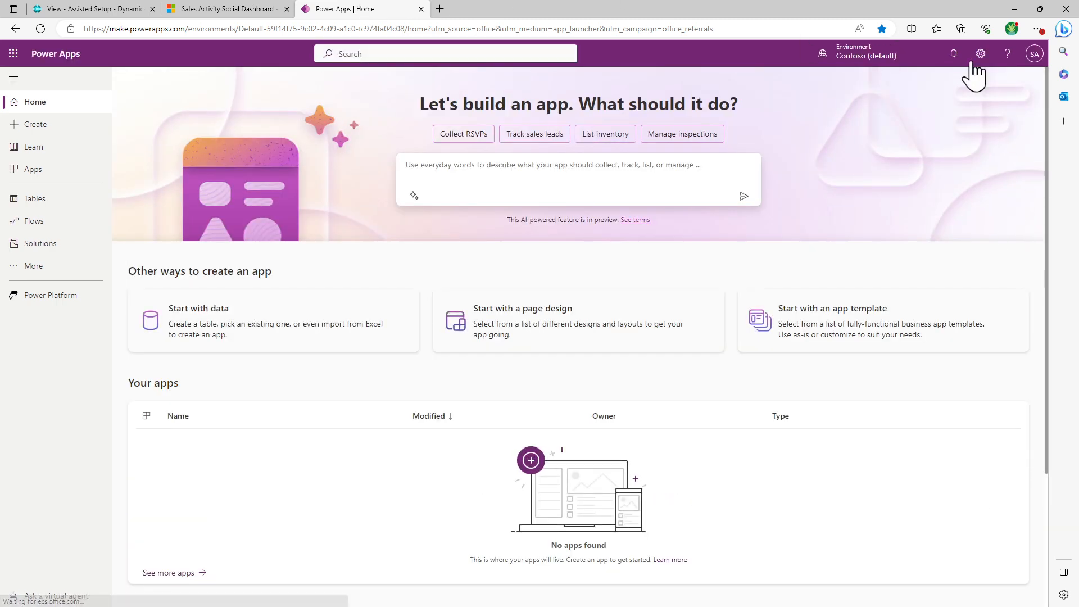
- Open the Power Platform admin center from Power Apps and show its list of environments
{"action": "left_click", "coordinate": [980, 54]}
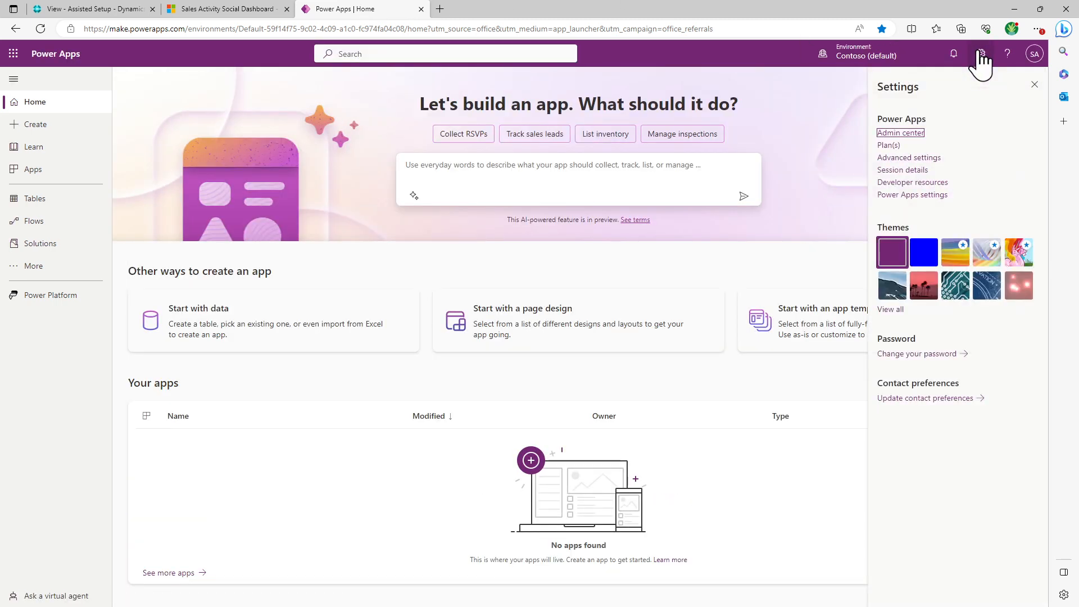
{"action": "left_click", "coordinate": [901, 133]}
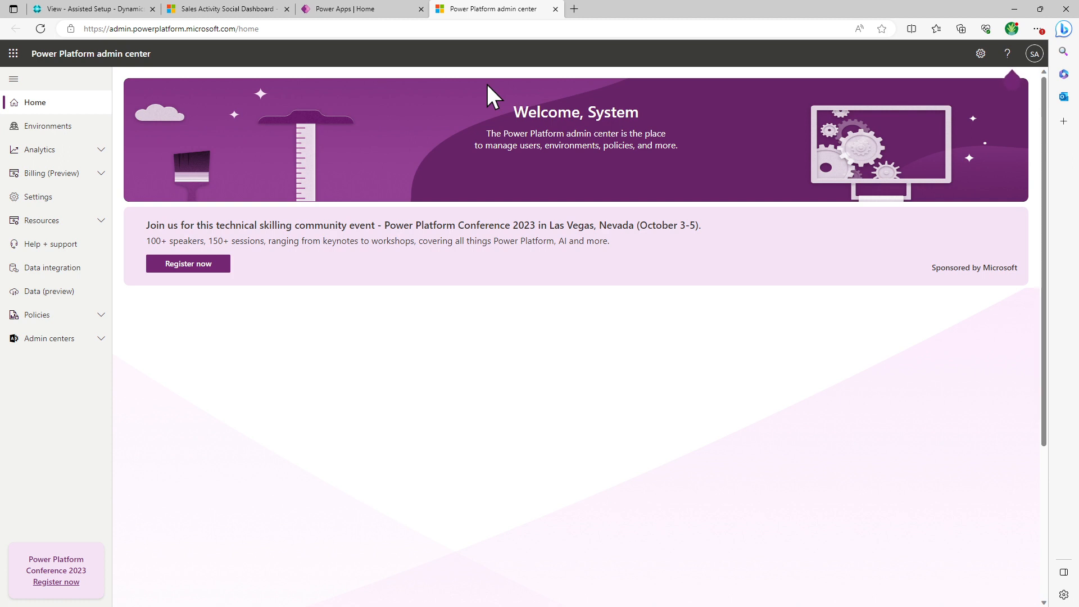
{"action": "left_click", "coordinate": [69, 141]}
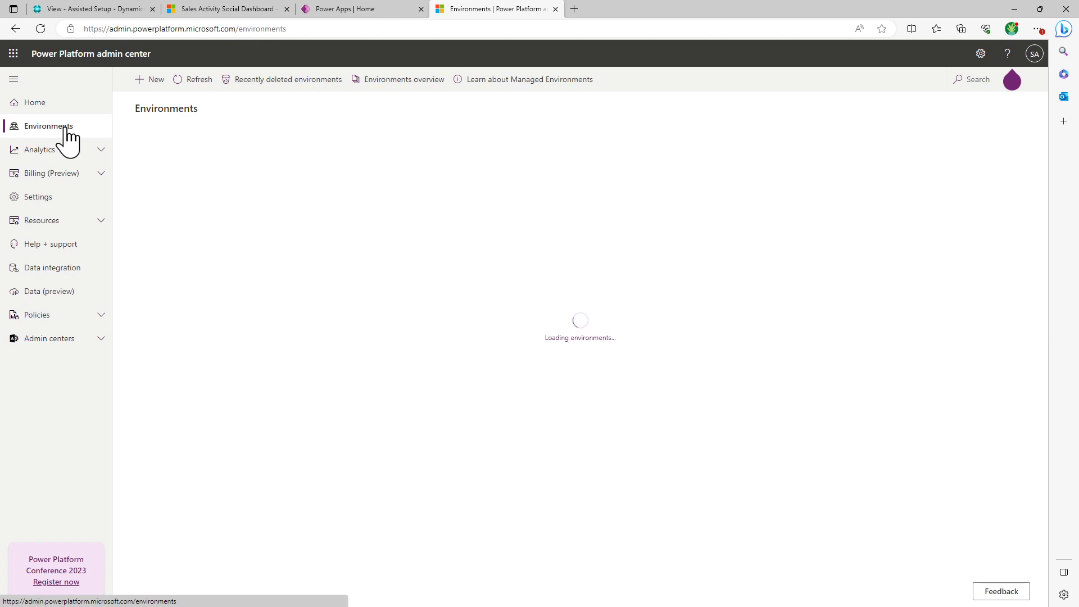
- Compare the CRM organization name with the environments listed in the Power Platform admin center
{"action": "left_click", "coordinate": [247, 8]}
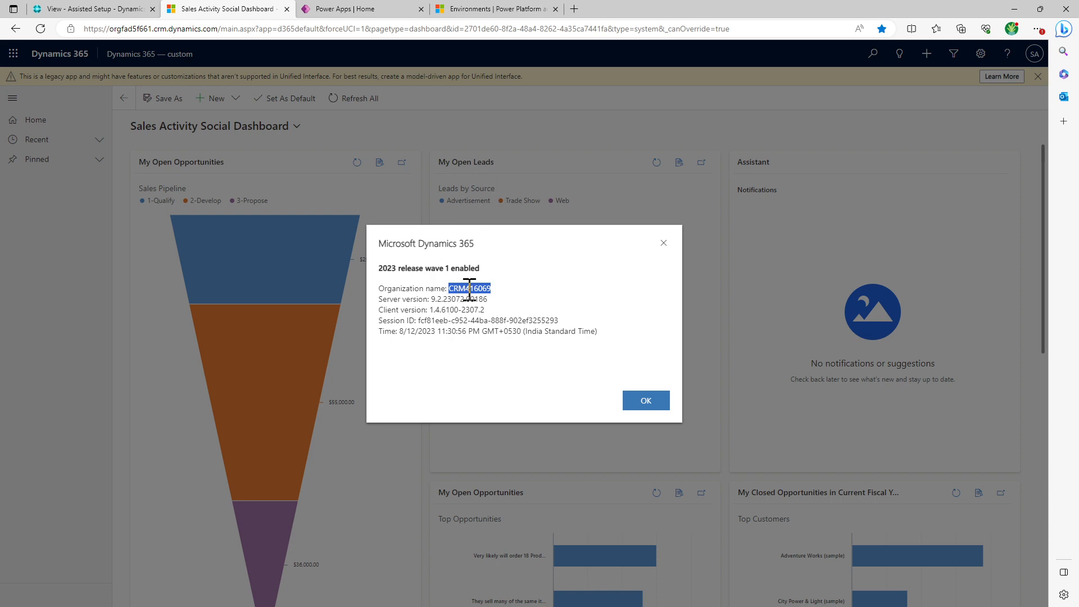
{"action": "left_click", "coordinate": [477, 10]}
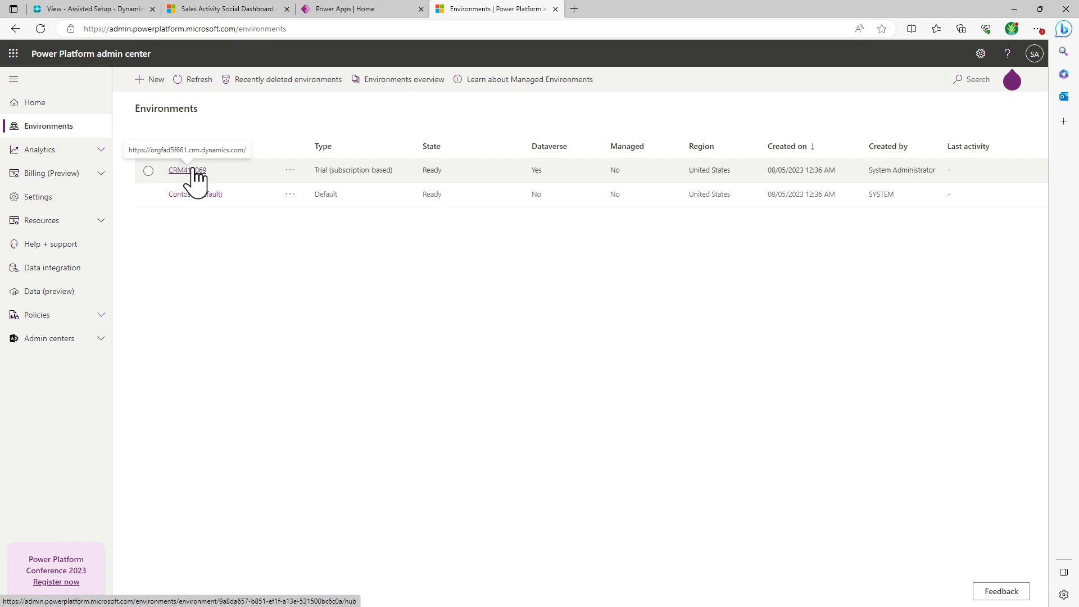
{"action": "left_click", "coordinate": [148, 194]}
{"action": "left_click", "coordinate": [148, 195]}
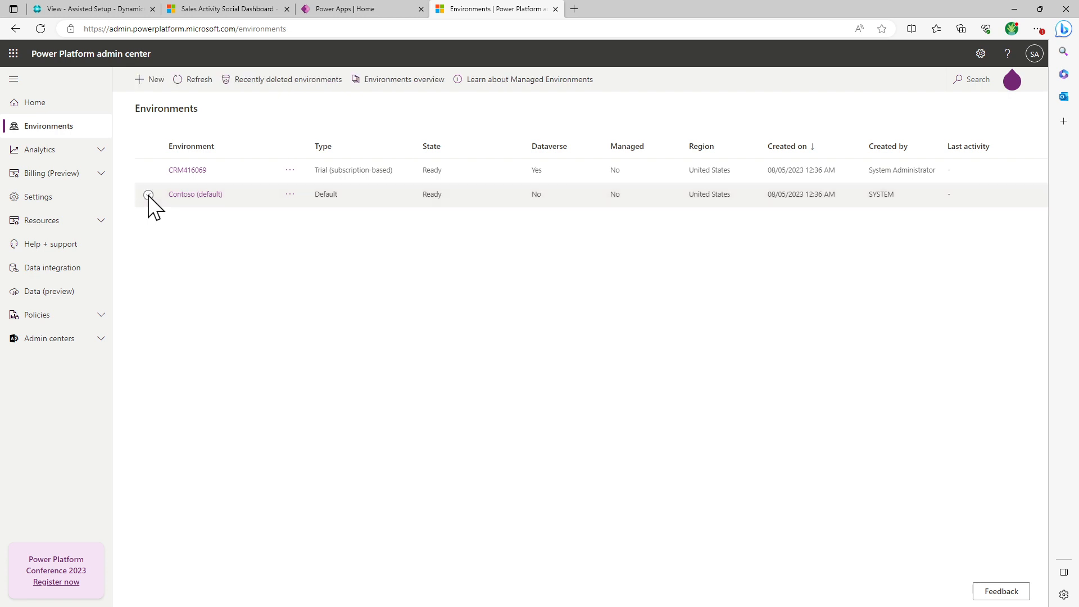
- Show the tables in Power Apps and switch the environment to CRM416069
{"action": "left_click", "coordinate": [349, 9]}
{"action": "left_click", "coordinate": [31, 203]}
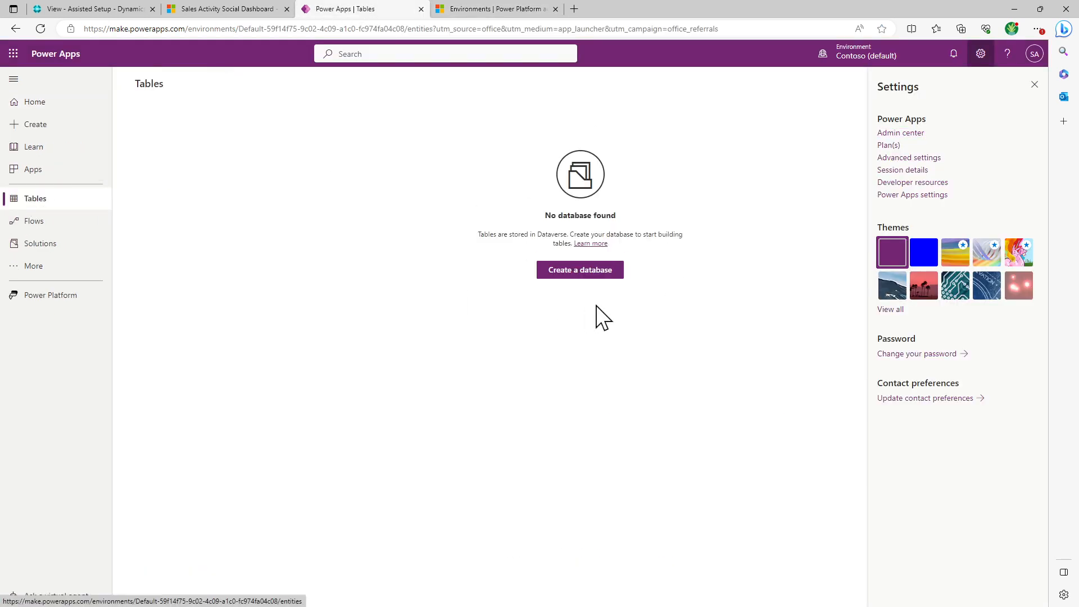
{"action": "left_click", "coordinate": [854, 58]}
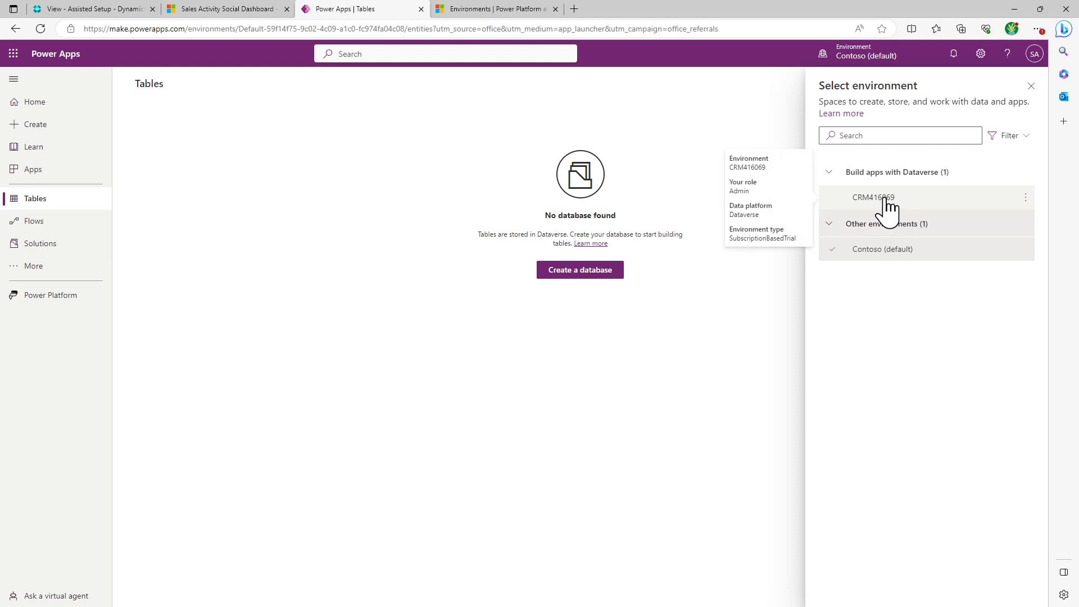
{"action": "left_click", "coordinate": [885, 198]}
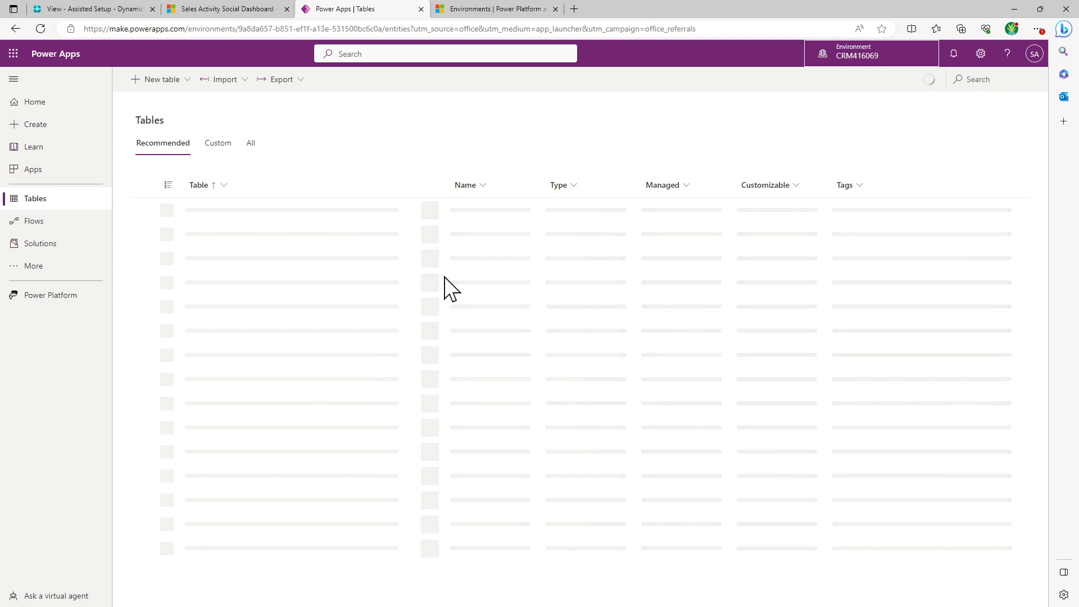
- Close the About information in the Dynamics 365 app and open the Accounts list
{"action": "left_click", "coordinate": [213, 8]}
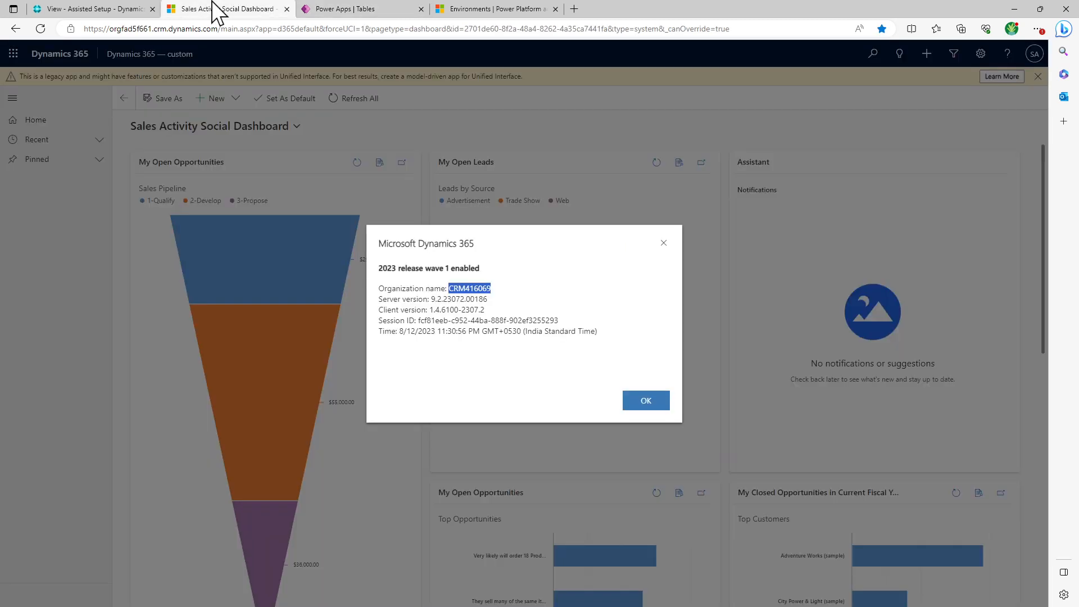
{"action": "left_click", "coordinate": [663, 245]}
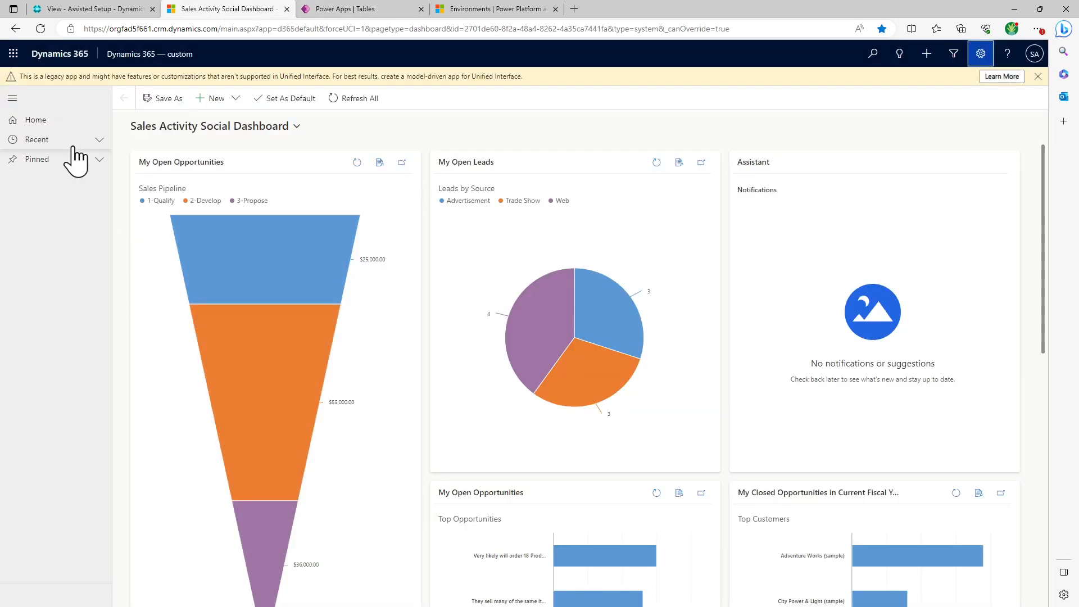
{"action": "left_click", "coordinate": [72, 145]}
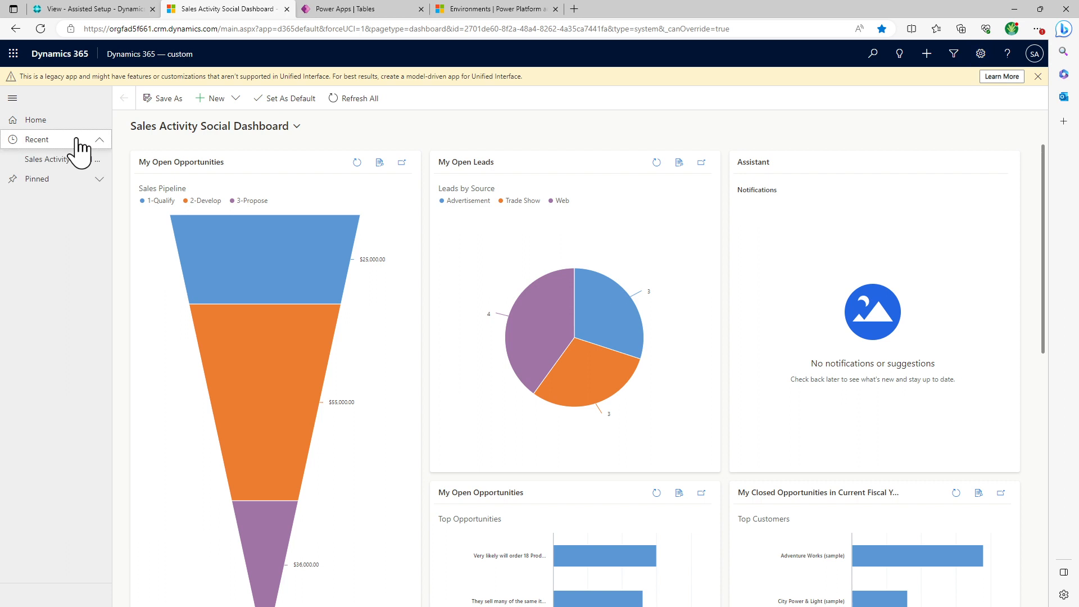
{"action": "left_click", "coordinate": [19, 117]}
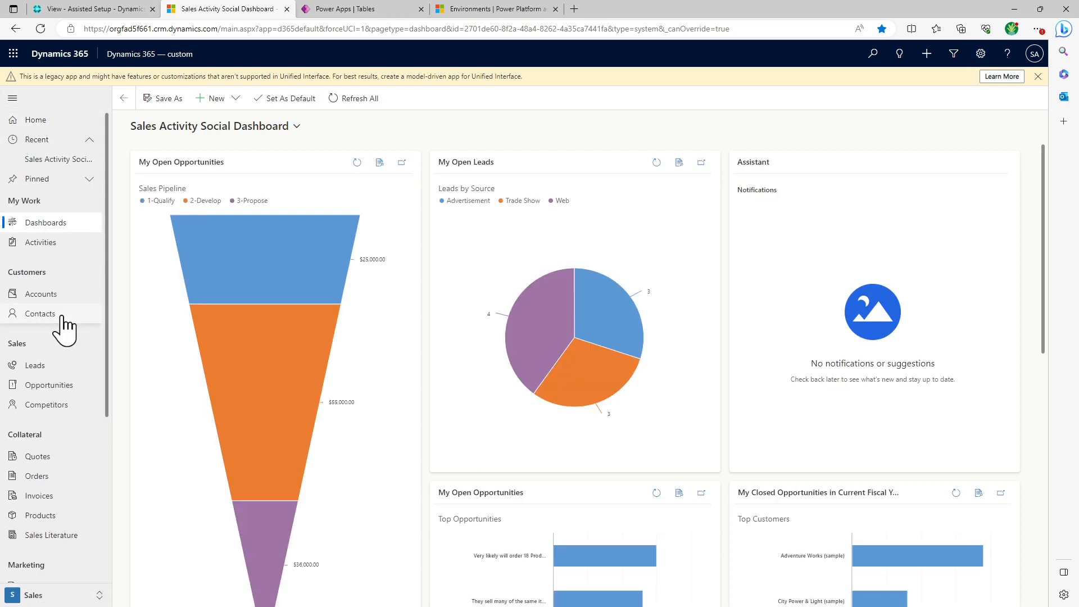
{"action": "left_click", "coordinate": [47, 301]}
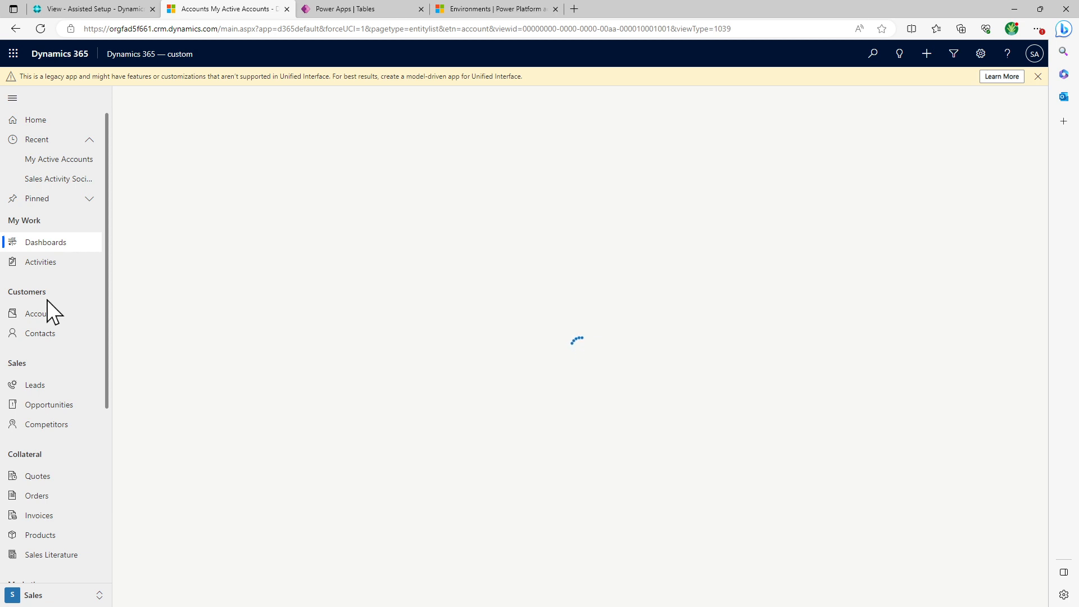
- Compare the Account table's data in Power Apps with the Dynamics 365 accounts, and return to Business Central's Assisted Setup page
{"action": "left_click", "coordinate": [357, 9]}
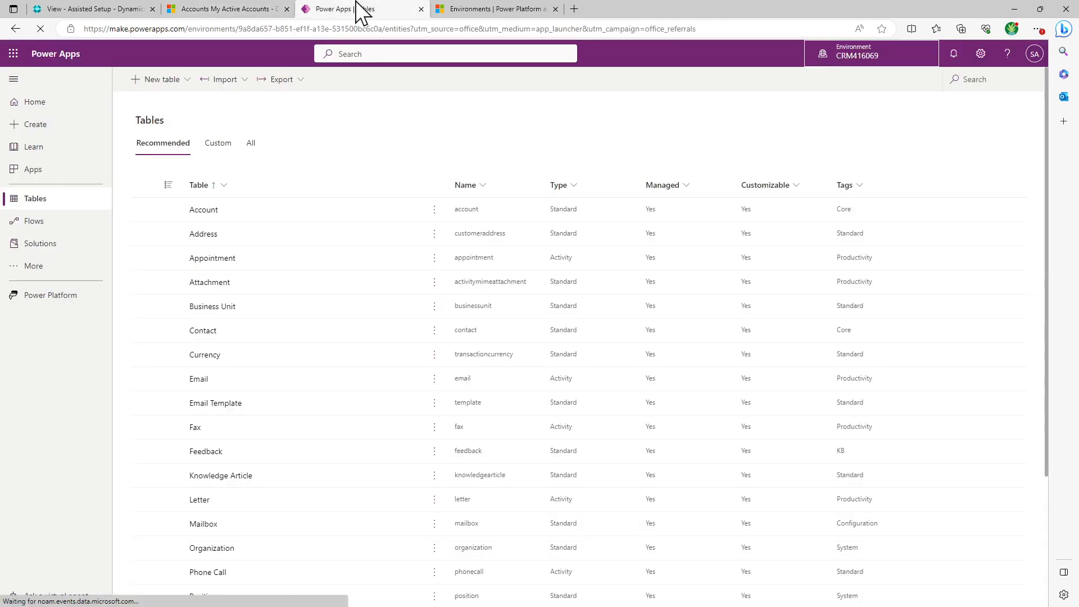
{"action": "left_click", "coordinate": [199, 213]}
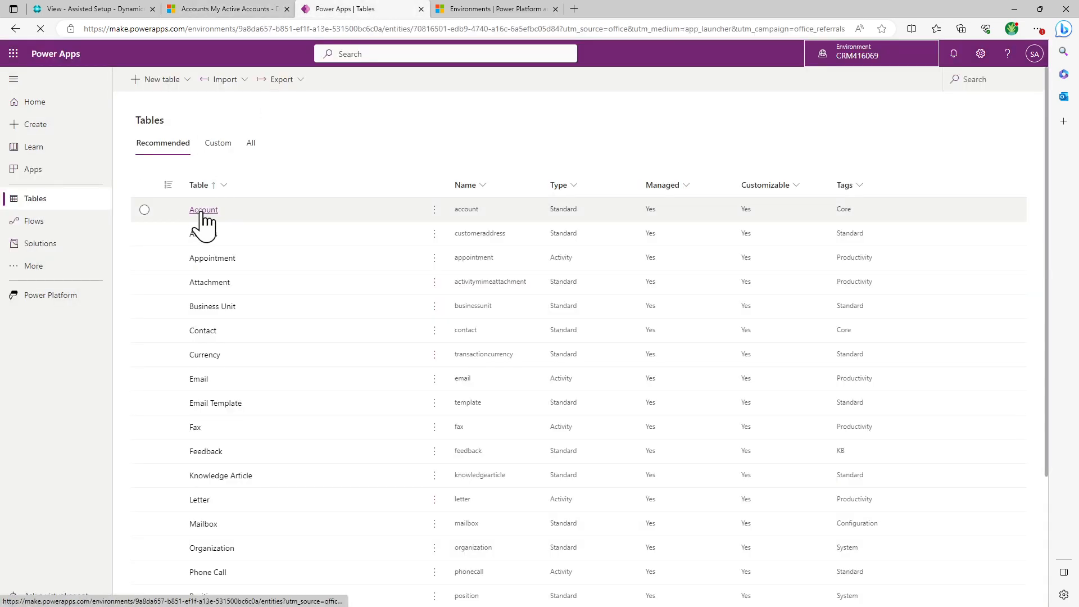
{"action": "left_click", "coordinate": [240, 9]}
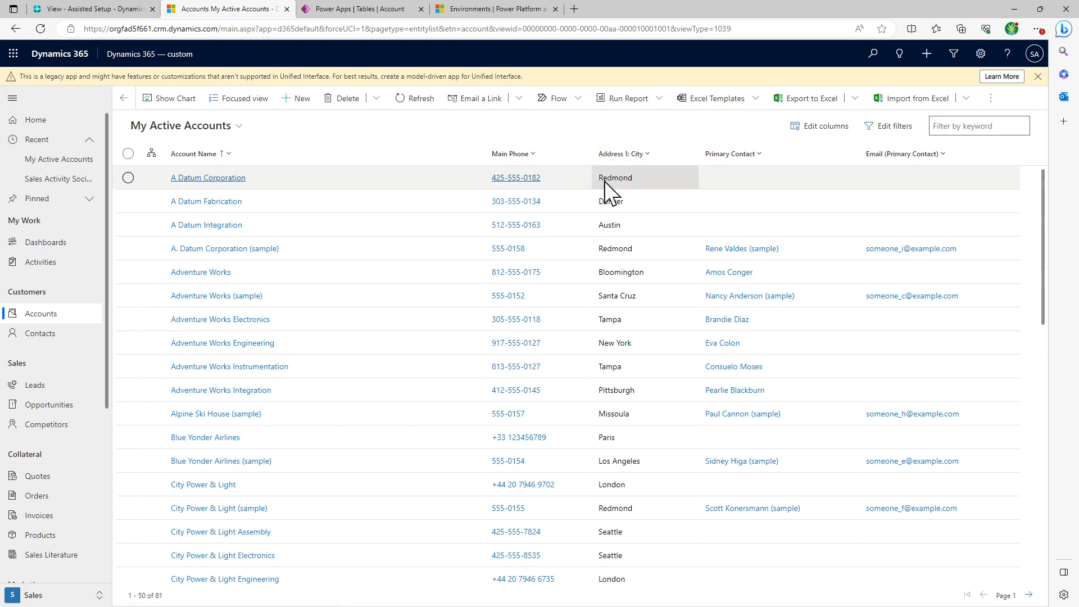
{"action": "left_click", "coordinate": [349, 9]}
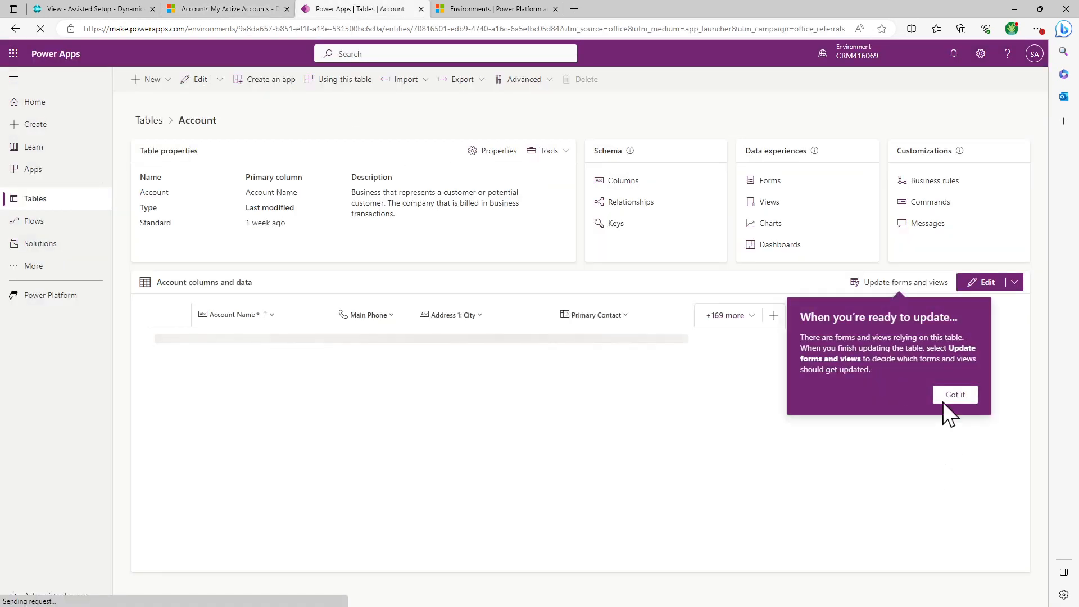
{"action": "left_click", "coordinate": [954, 400]}
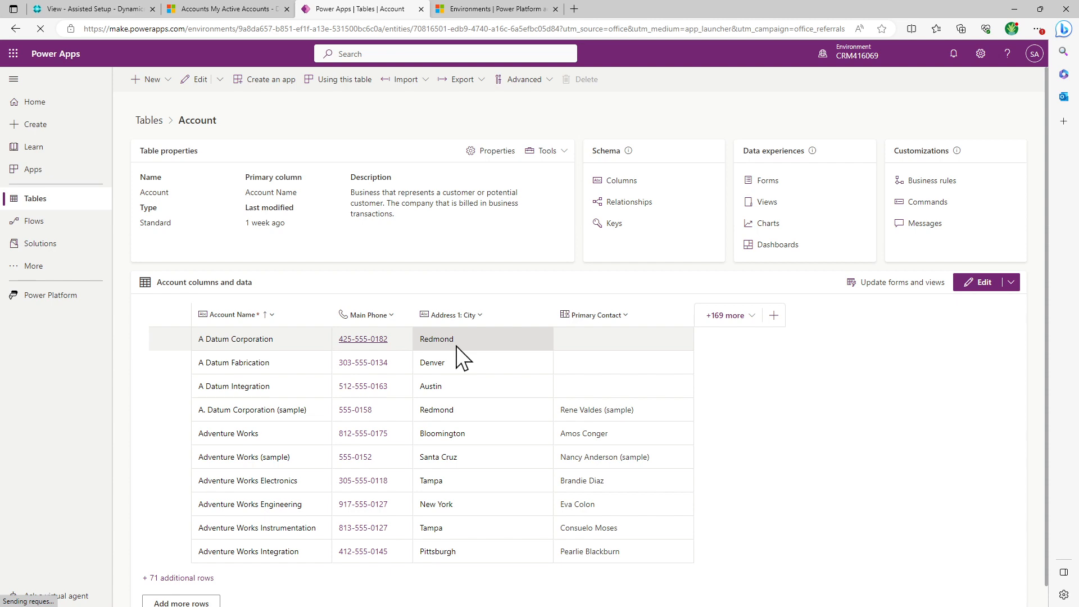
{"action": "left_click", "coordinate": [79, 9]}
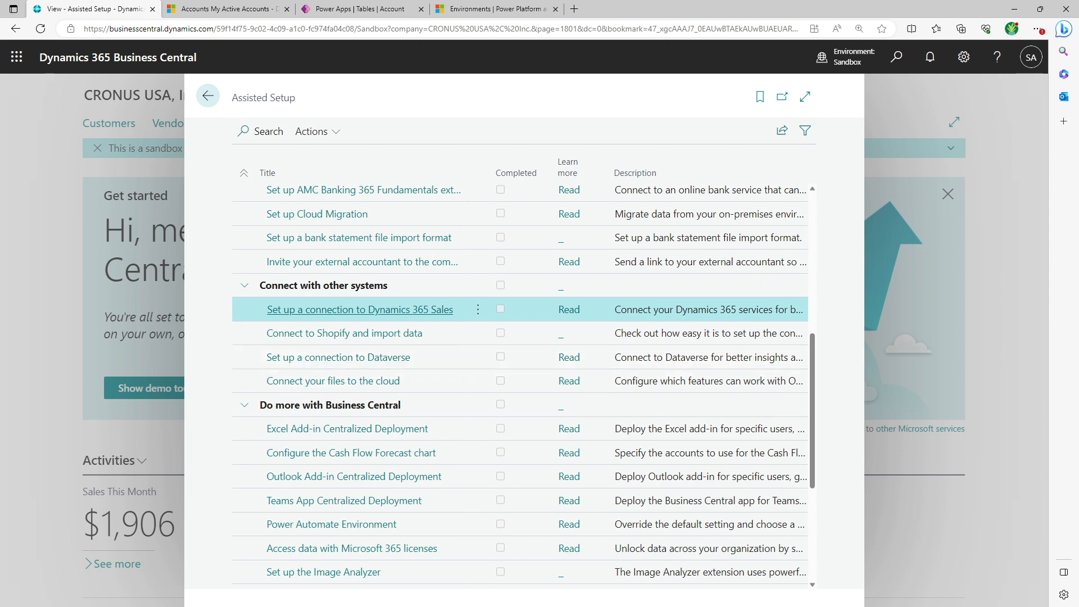
- Start the Dataverse connection setup with data synchronization enabled and virtual tables and events disabled
{"action": "left_click", "coordinate": [349, 362]}
{"action": "left_click", "coordinate": [349, 360]}
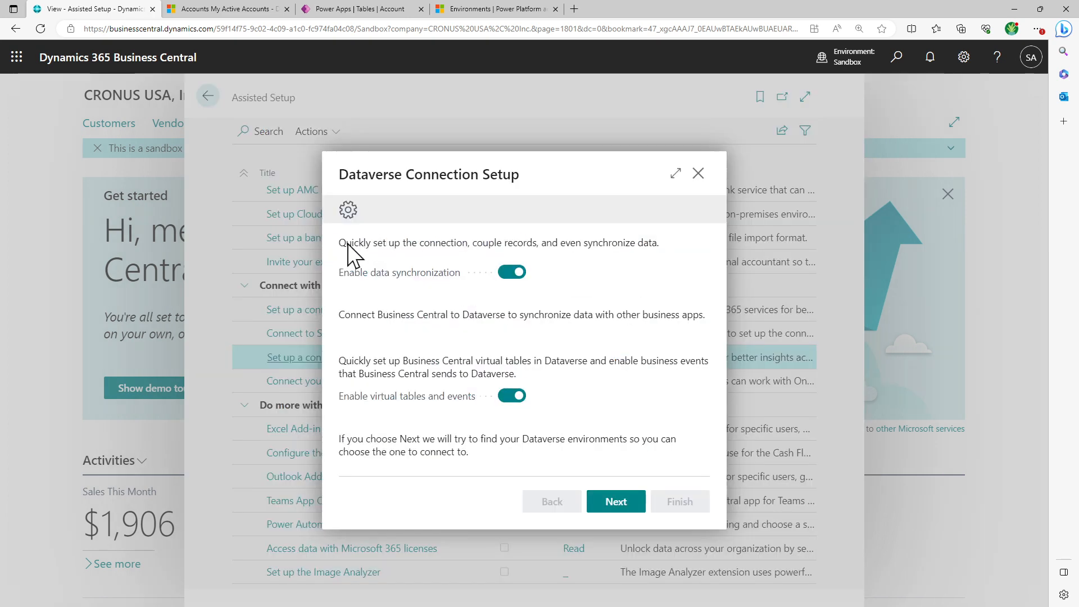
{"action": "left_click_drag", "start_coordinate": [340, 242], "coordinate": [674, 261]}
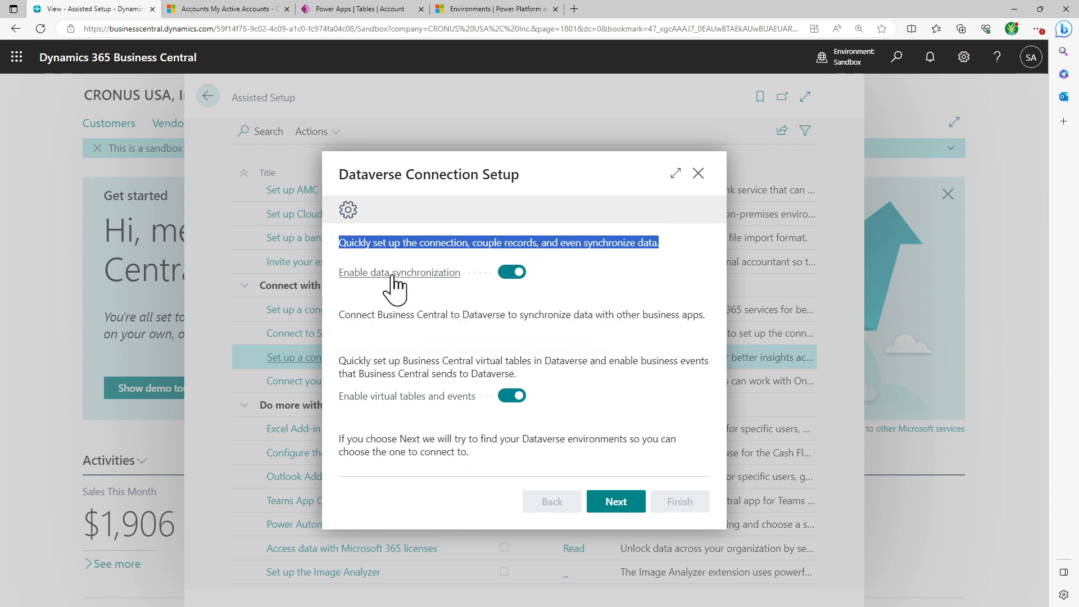
{"action": "mouse_move", "coordinate": [396, 285]}
{"action": "left_click_drag", "start_coordinate": [397, 314], "coordinate": [568, 324]}
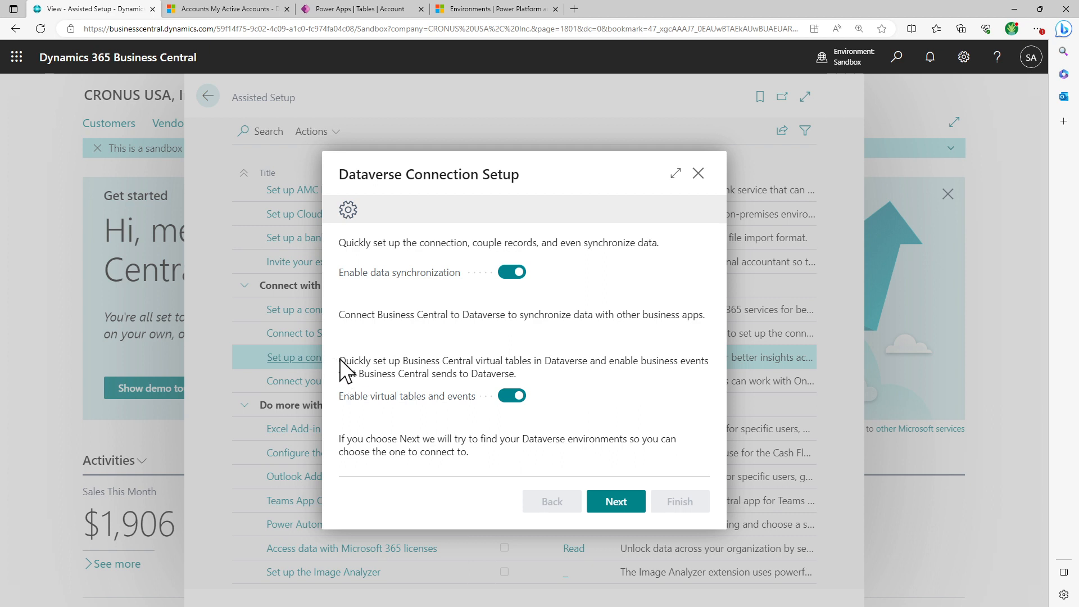
{"action": "left_click_drag", "start_coordinate": [352, 359], "coordinate": [522, 372]}
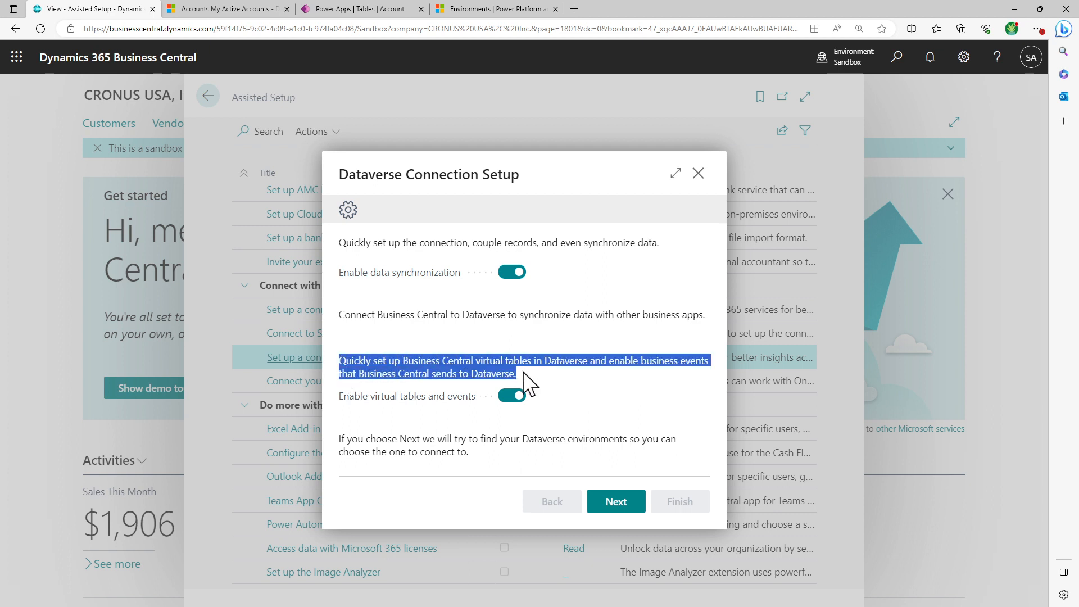
{"action": "left_click", "coordinate": [506, 396]}
{"action": "left_click_drag", "start_coordinate": [340, 440], "coordinate": [462, 456]}
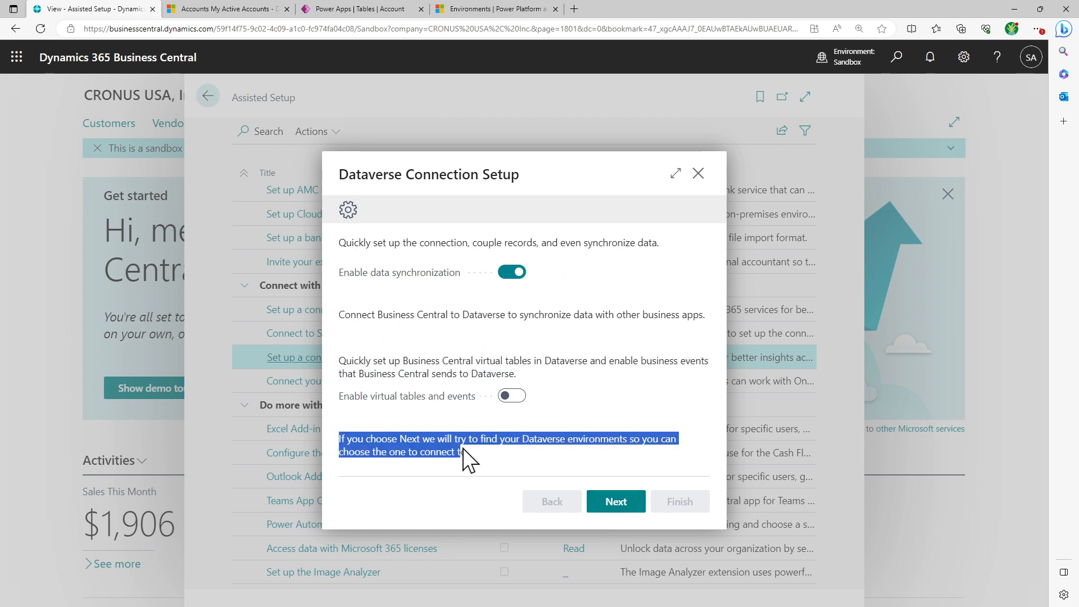
{"action": "left_click", "coordinate": [620, 508]}
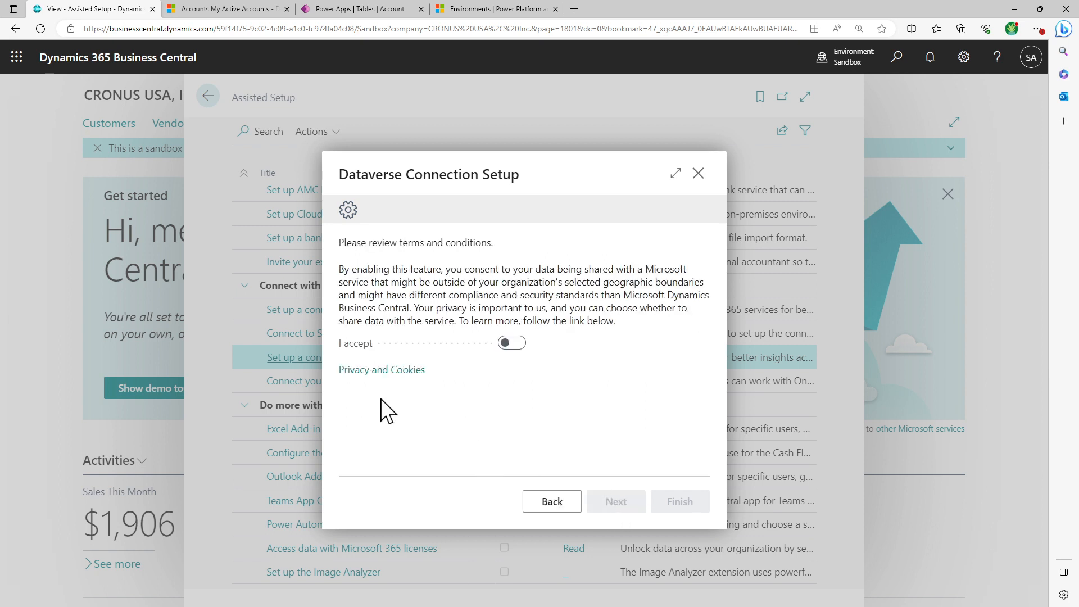
- Accept the terms and conditions and always allow the Base Application extension's request to the external service
{"action": "left_click", "coordinate": [513, 344]}
{"action": "left_click", "coordinate": [623, 506]}
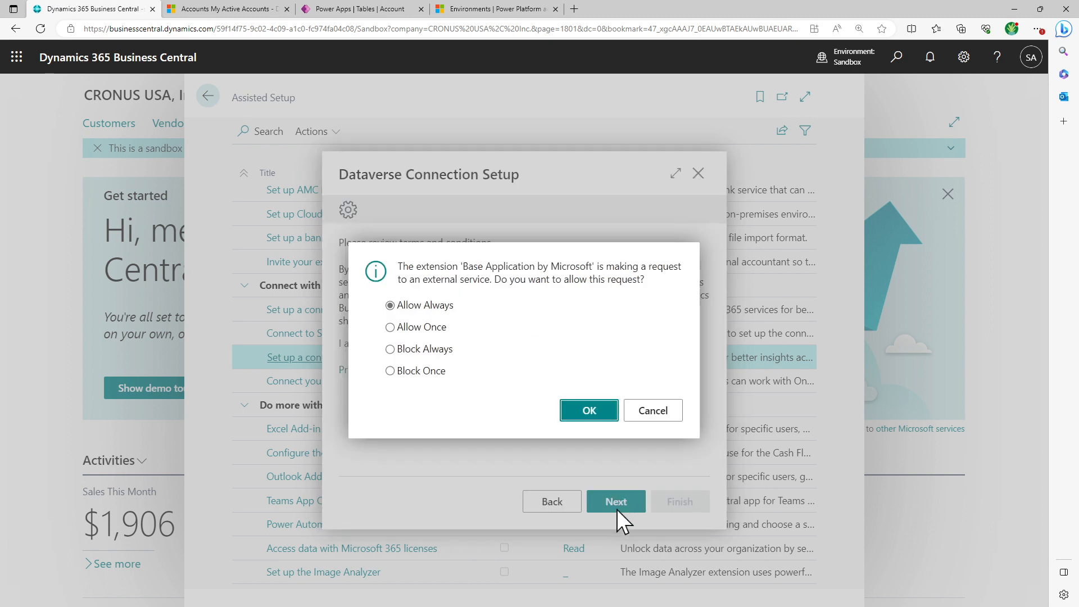
{"action": "left_click", "coordinate": [611, 411]}
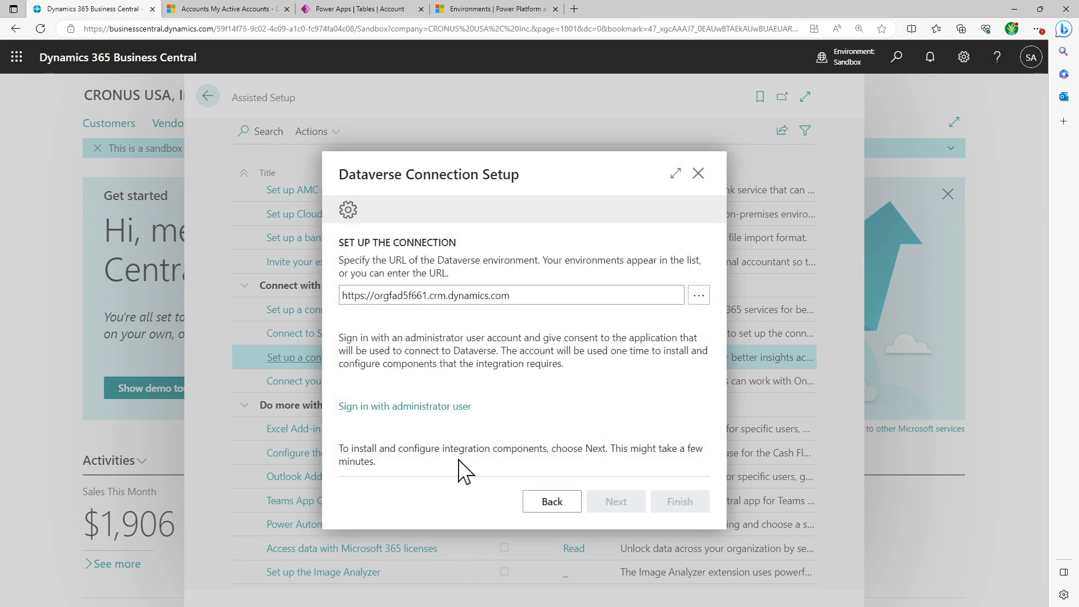
- Compare the Dataverse environment URL in the connection setup with the Dynamics 365 address and the Power Platform admin center's environments
{"action": "left_click", "coordinate": [699, 296]}
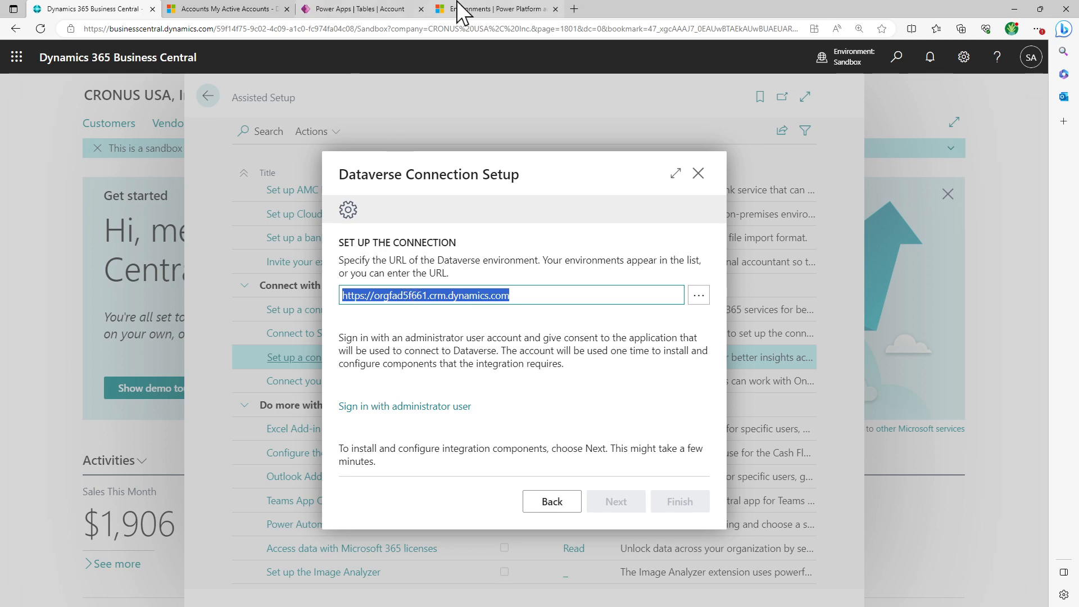
{"action": "left_click", "coordinate": [279, 11]}
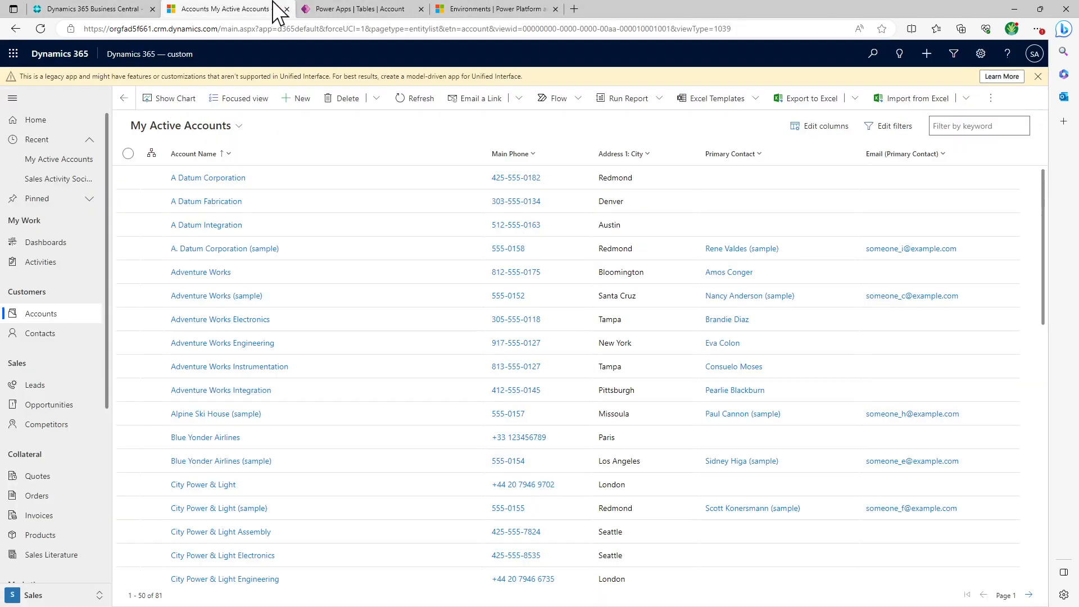
{"action": "left_click", "coordinate": [120, 7]}
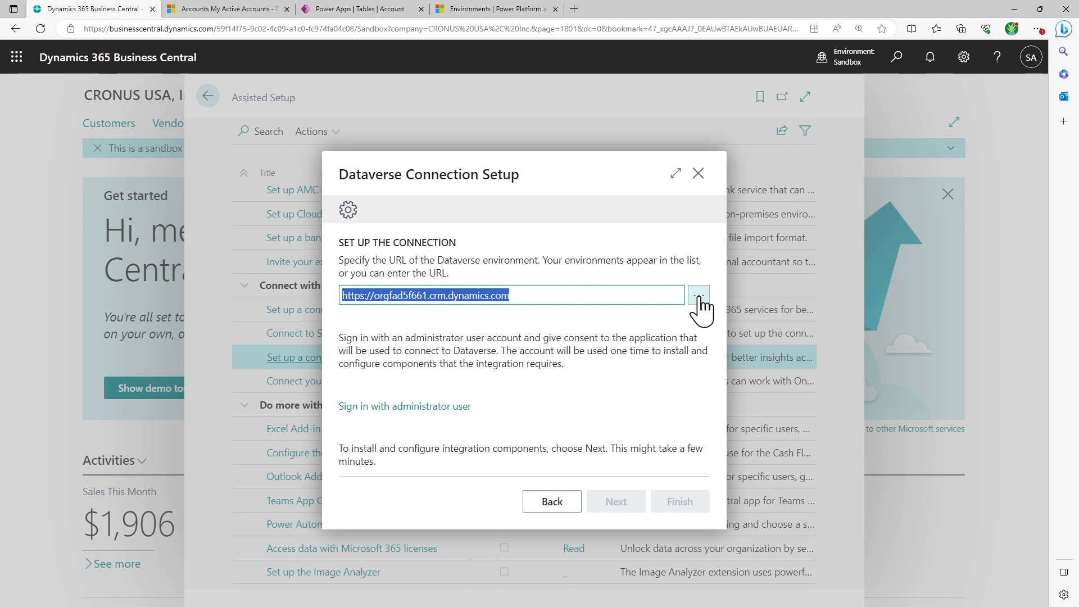
{"action": "left_click", "coordinate": [382, 8]}
{"action": "left_click", "coordinate": [501, 7]}
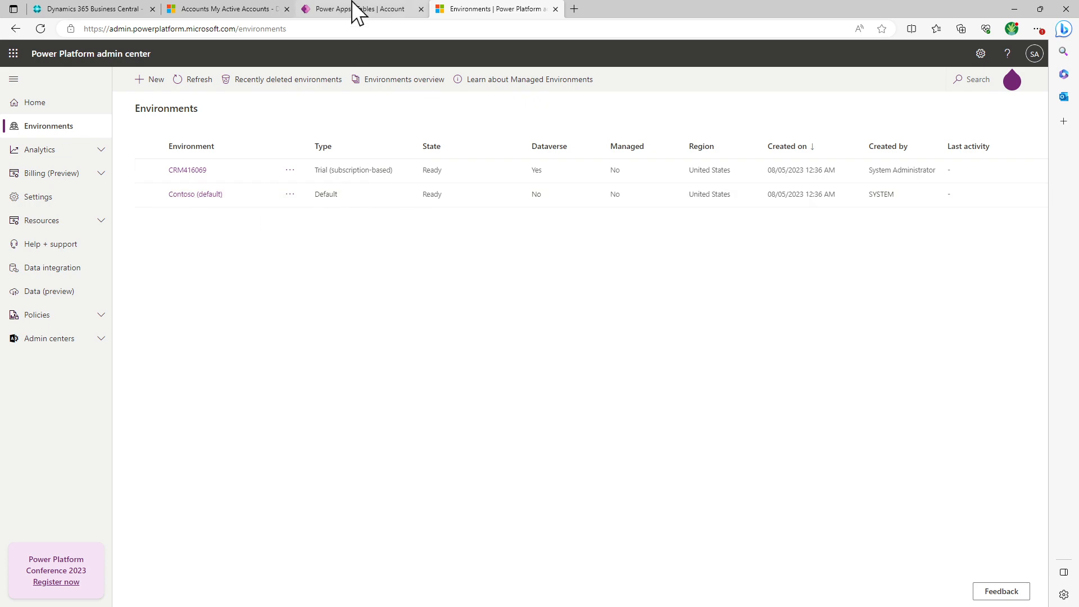
{"action": "left_click", "coordinate": [194, 7]}
{"action": "left_click", "coordinate": [108, 11]}
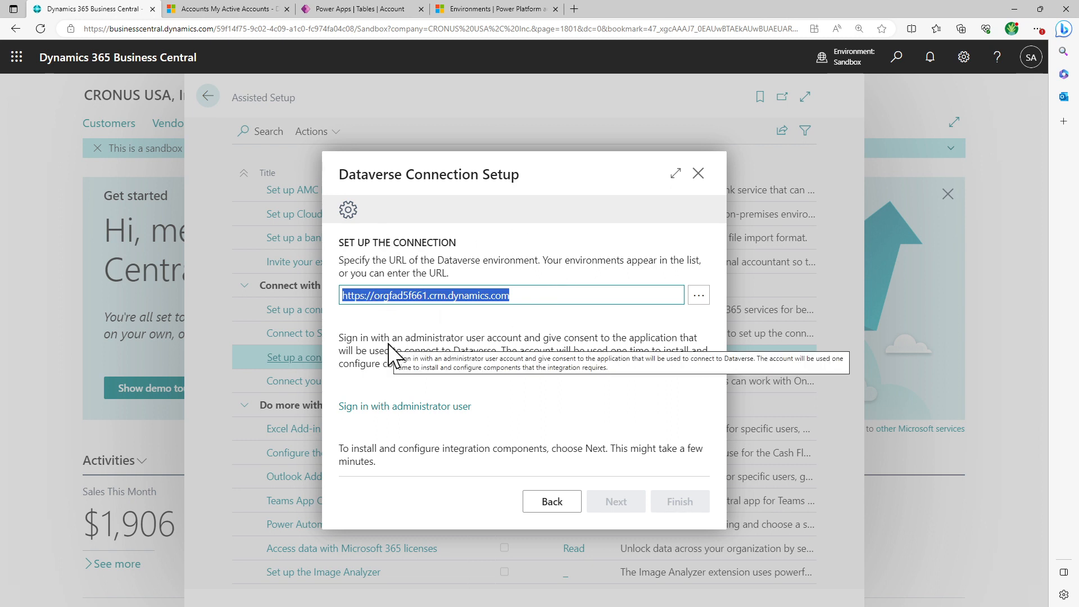
- Switch Power Apps to the Contoso (default) environment and create its database with USD, English (United States) and sample apps and data
{"action": "left_click", "coordinate": [212, 8]}
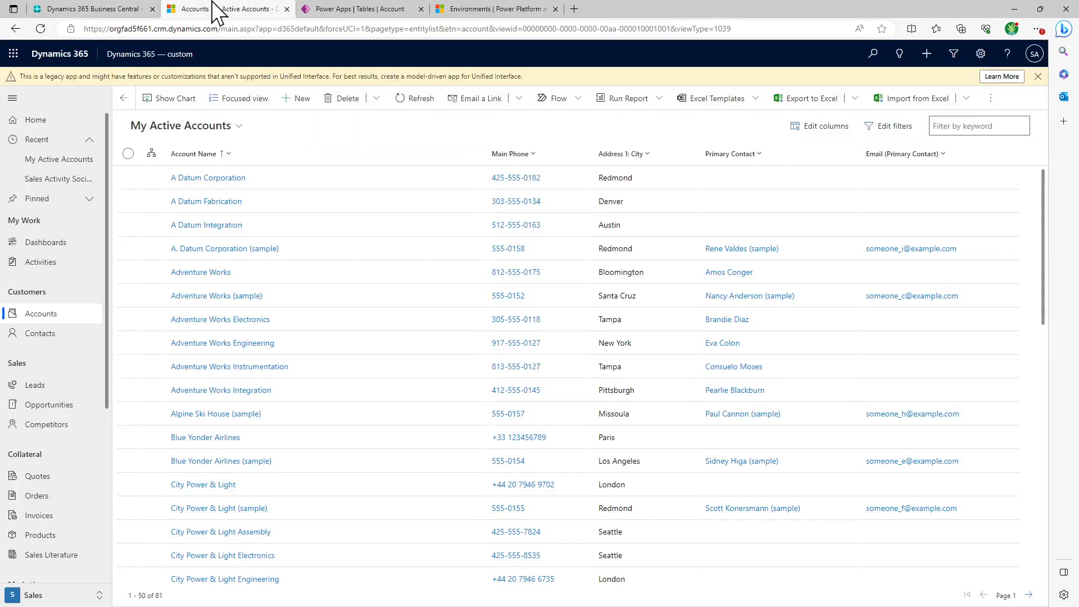
{"action": "left_click", "coordinate": [363, 8]}
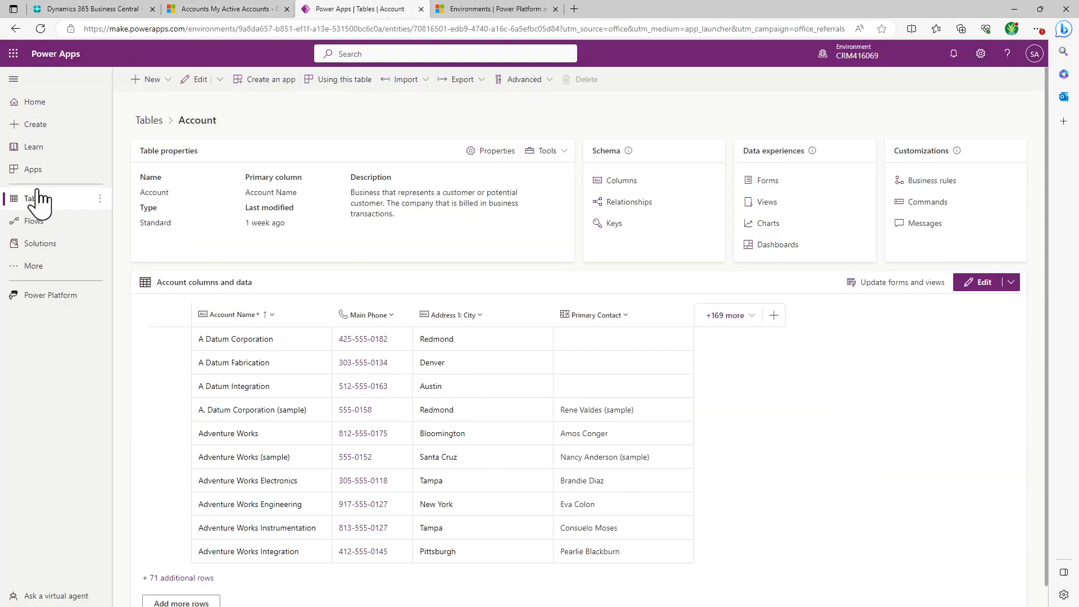
{"action": "left_click", "coordinate": [849, 55]}
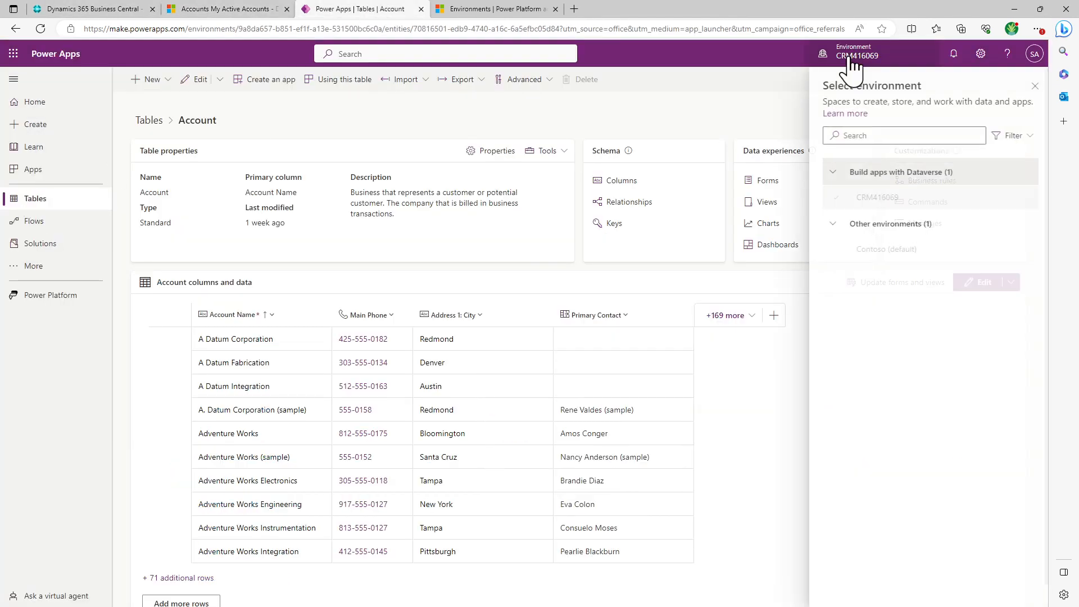
{"action": "left_click", "coordinate": [873, 250]}
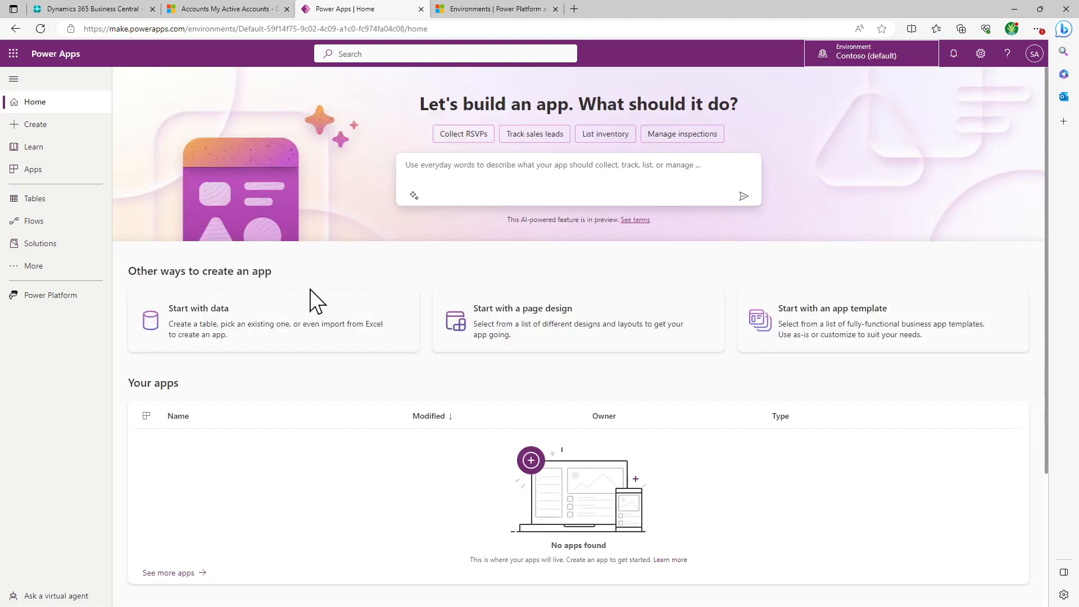
{"action": "left_click", "coordinate": [17, 199]}
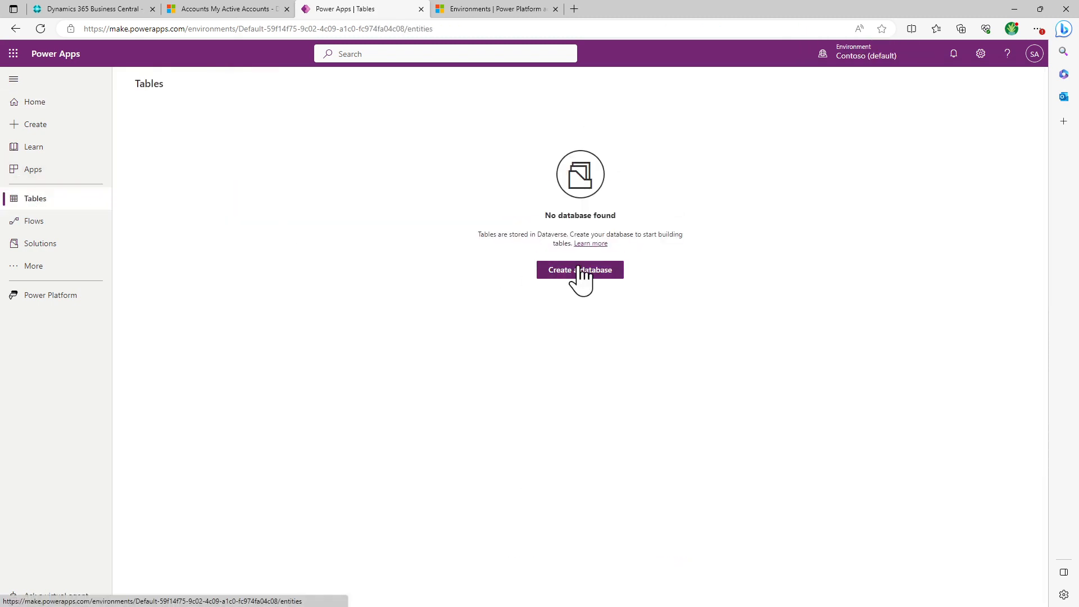
{"action": "left_click", "coordinate": [582, 273]}
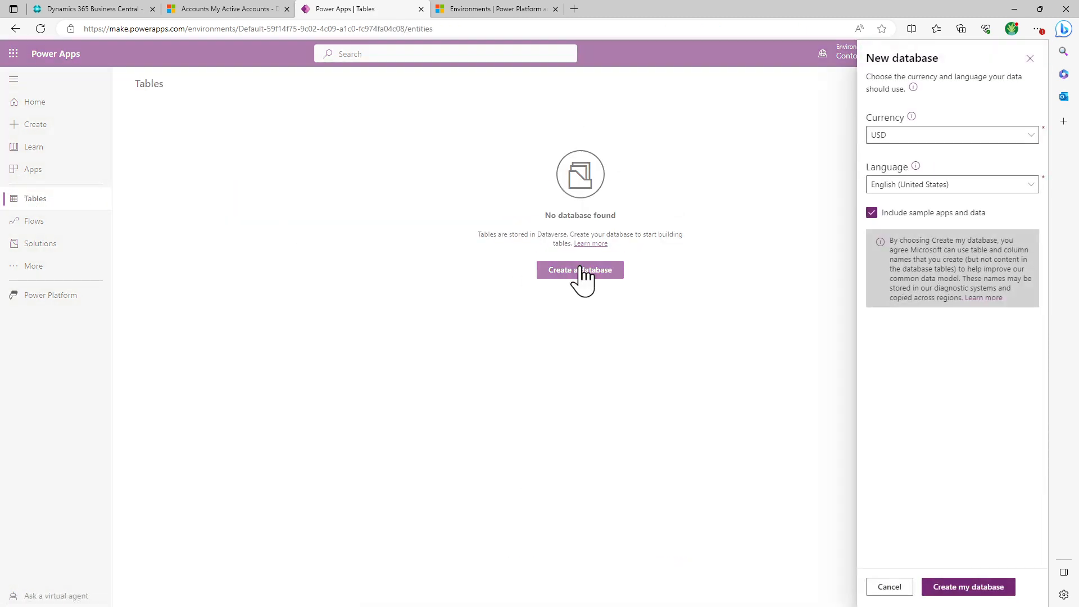
{"action": "left_click", "coordinate": [977, 588]}
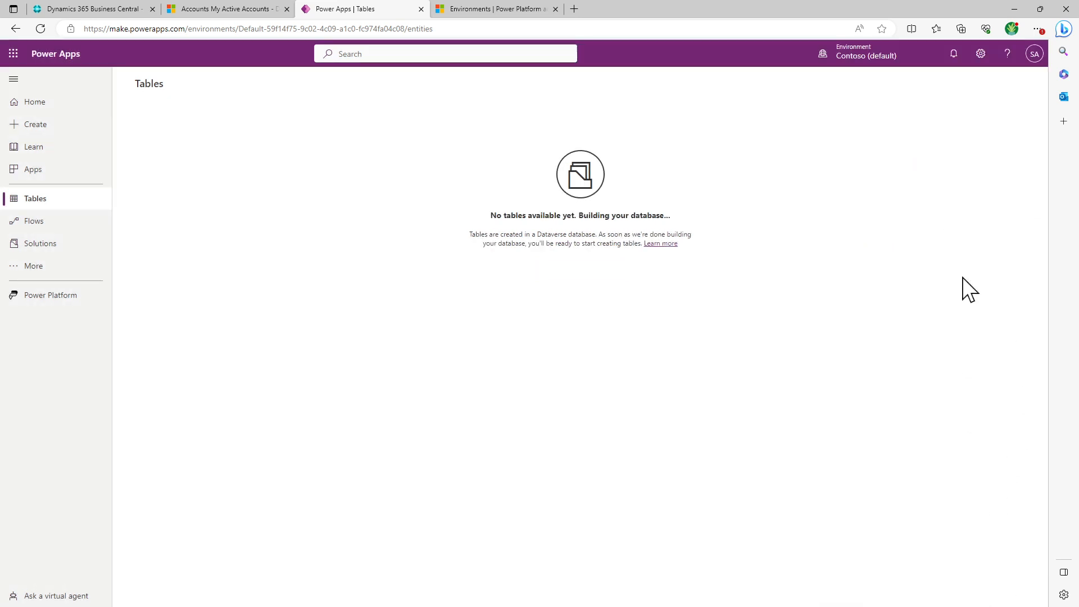
- Sign in with the administrator account in Business Central's Dataverse connection setup and start installing the integration components
{"action": "left_click", "coordinate": [272, 10]}
{"action": "left_click", "coordinate": [128, 10]}
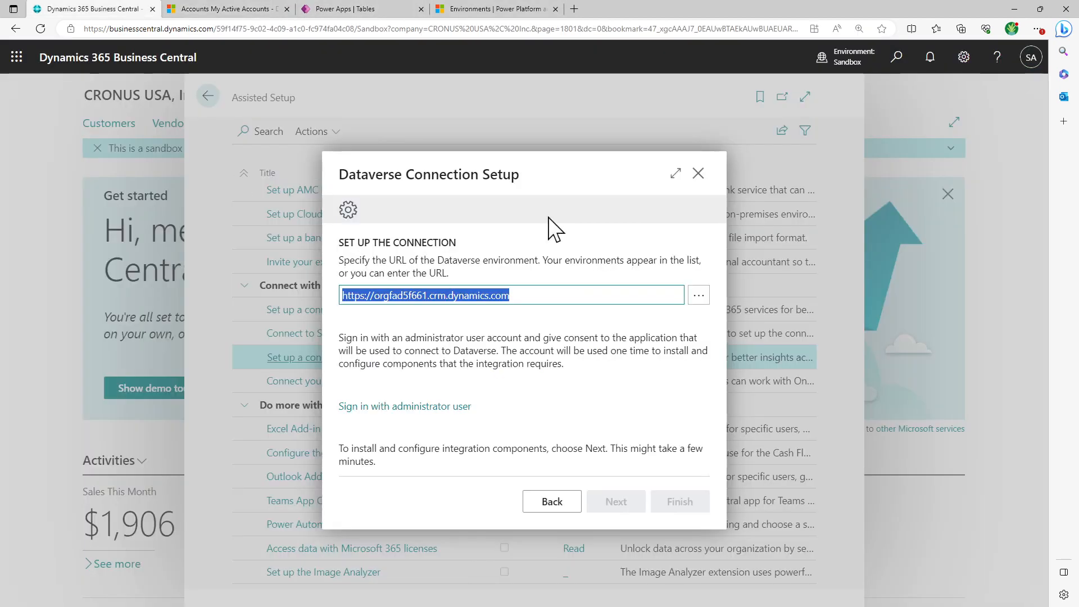
{"action": "left_click", "coordinate": [699, 295]}
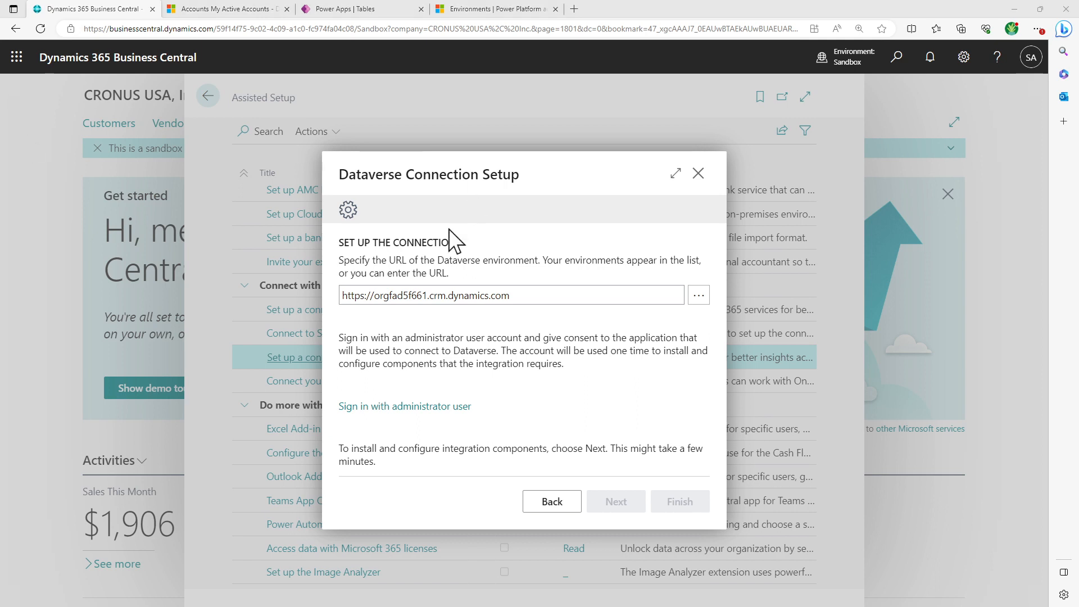
{"action": "left_click", "coordinate": [435, 403]}
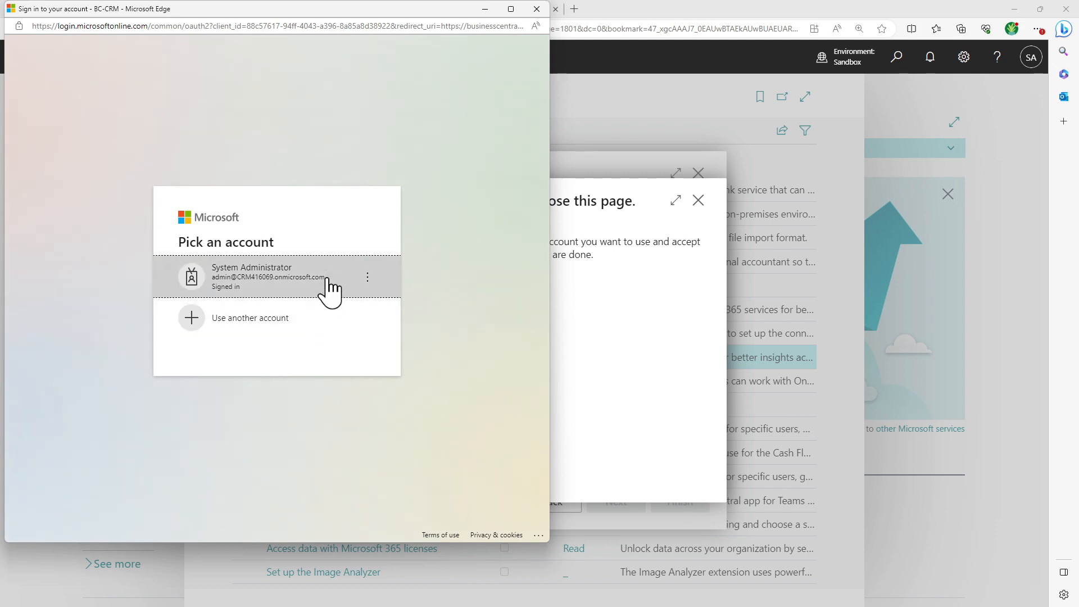
{"action": "left_click", "coordinate": [327, 277]}
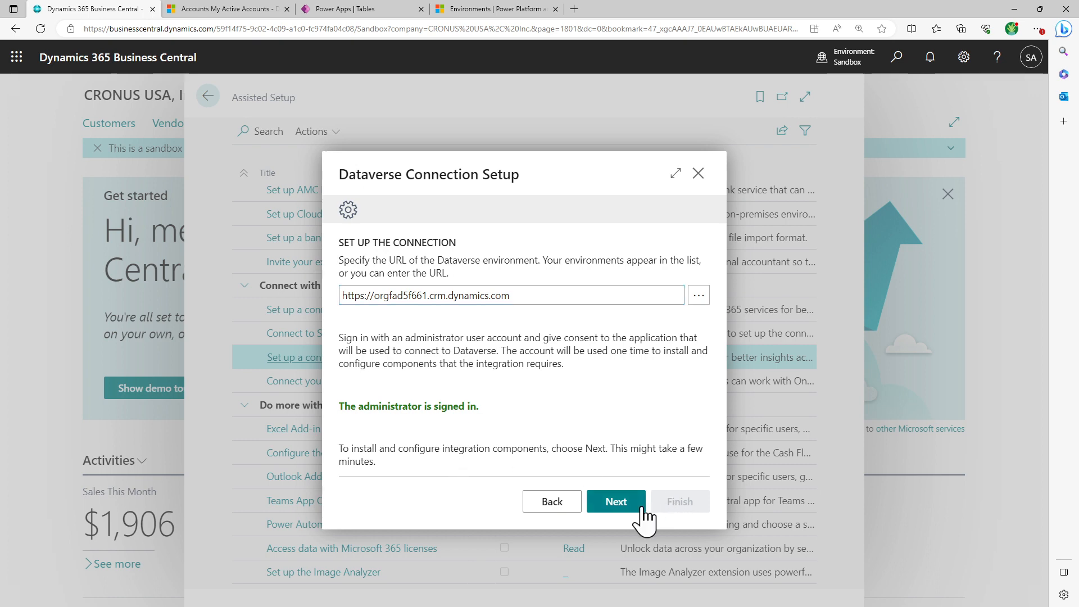
{"action": "left_click", "coordinate": [623, 502]}
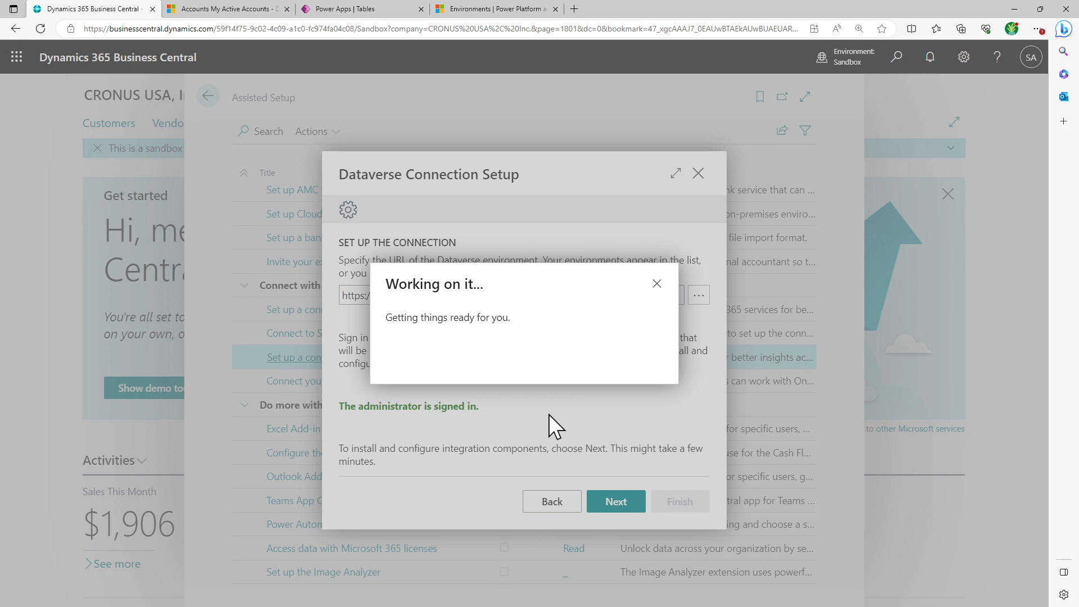
- Open the CRM416069 environment's details in the Power Platform admin center, checking the progress of Business Central's connection setup meanwhile
{"action": "left_click", "coordinate": [382, 11]}
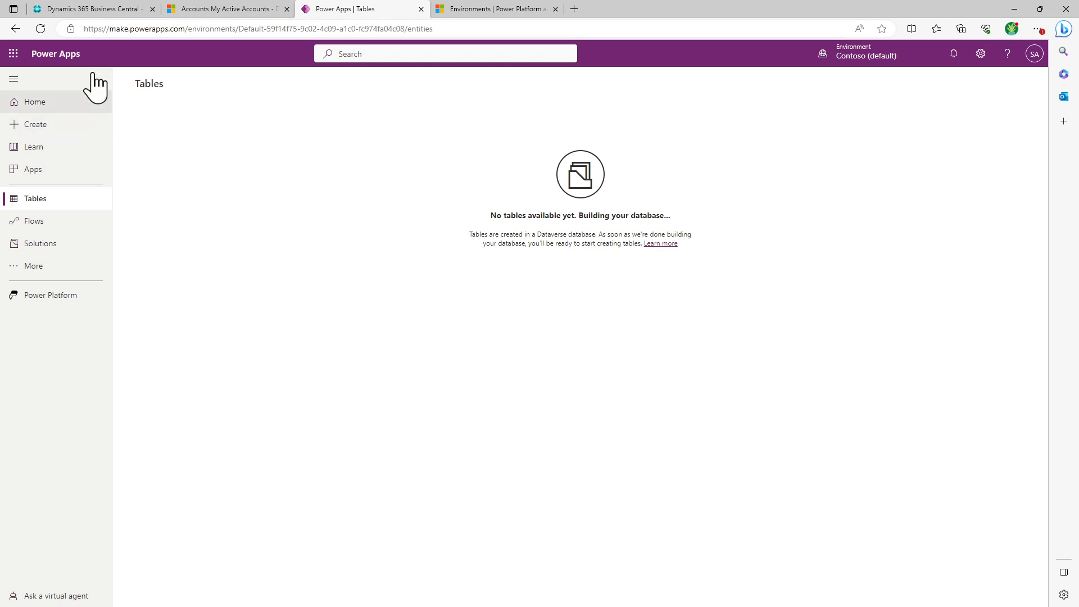
{"action": "left_click", "coordinate": [496, 8]}
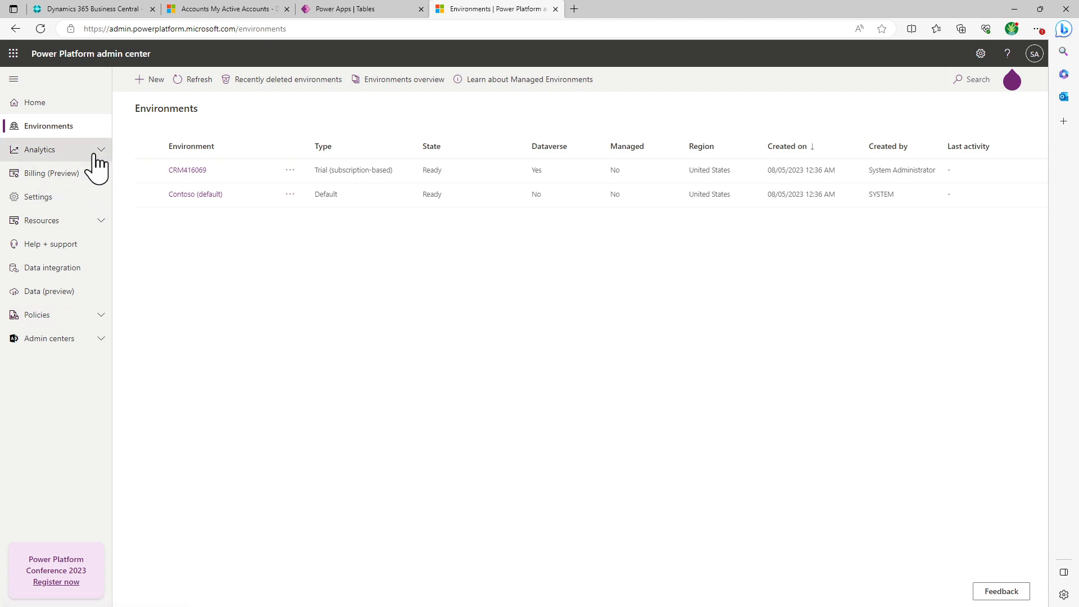
{"action": "left_click", "coordinate": [196, 170]}
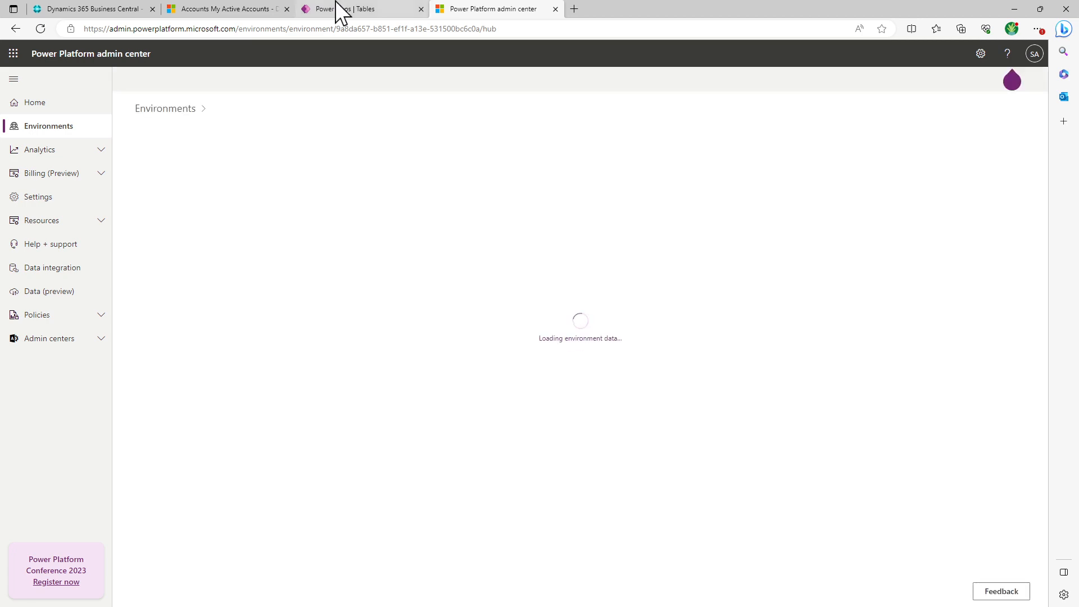
{"action": "left_click", "coordinate": [205, 6]}
{"action": "left_click", "coordinate": [115, 8]}
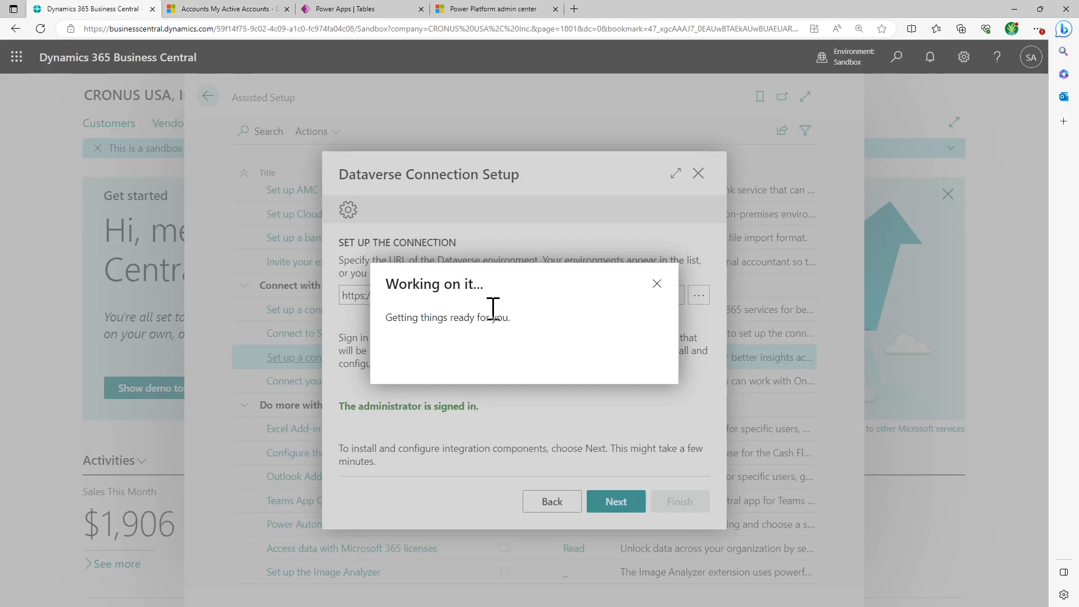
{"action": "left_click", "coordinate": [487, 9]}
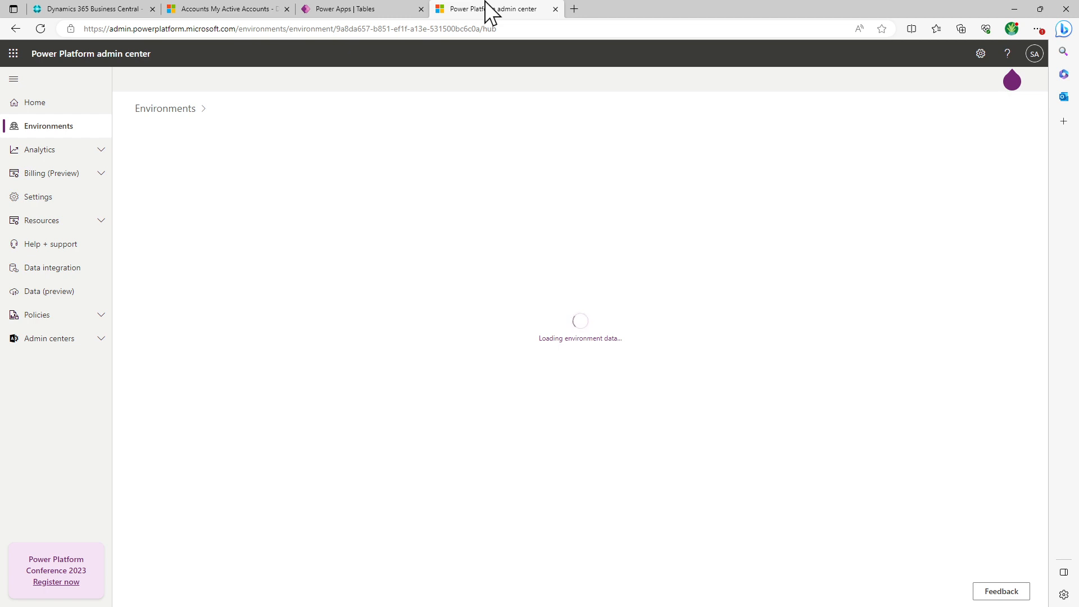
{"action": "left_click", "coordinate": [88, 8]}
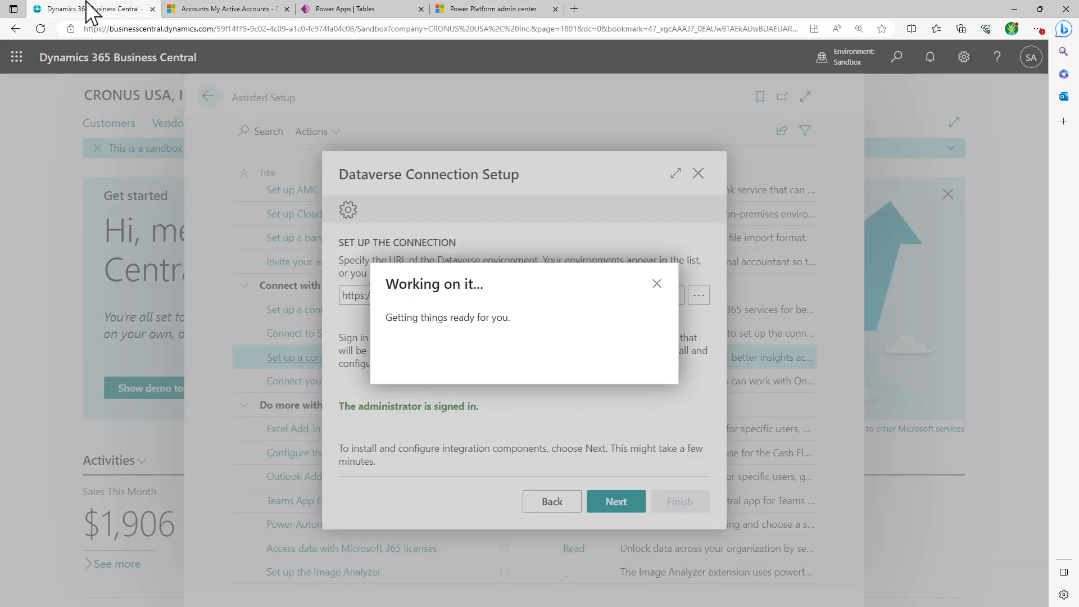
{"action": "left_click", "coordinate": [494, 9]}
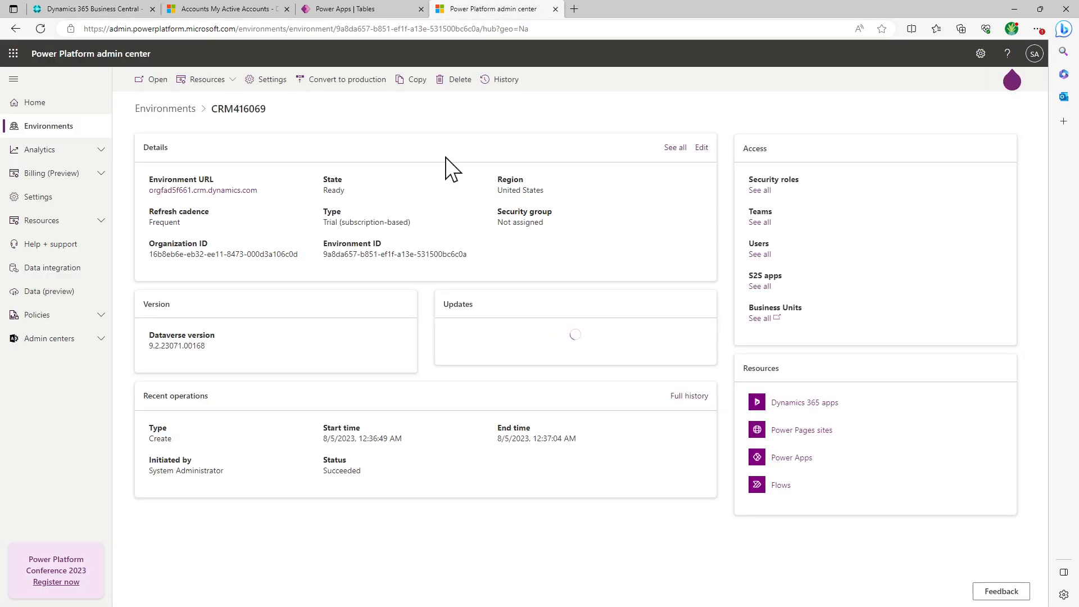
- Examine the available resource types and the detail sections of the CRM416069 environment
{"action": "left_click", "coordinate": [224, 80]}
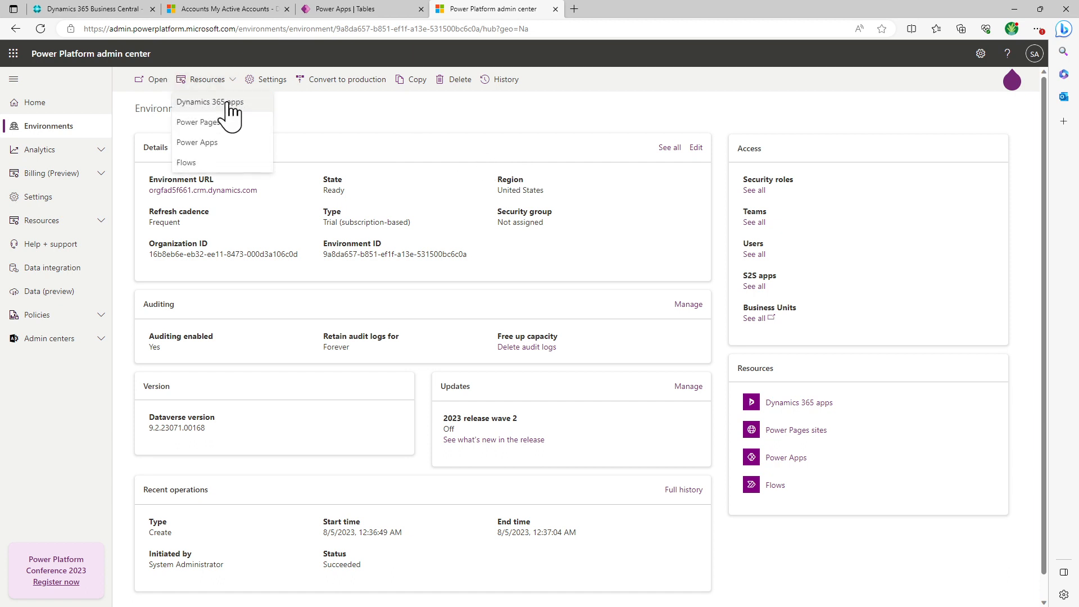
{"action": "left_click", "coordinate": [403, 156]}
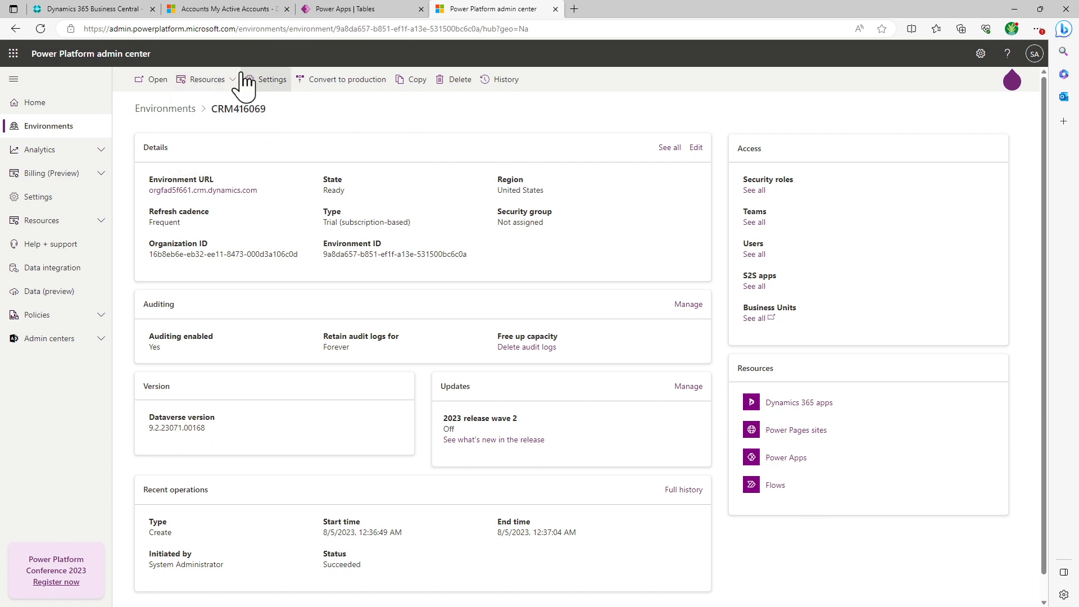
{"action": "scroll", "coordinate": [480, 212], "scroll_direction": "down", "scroll_amount": 1}
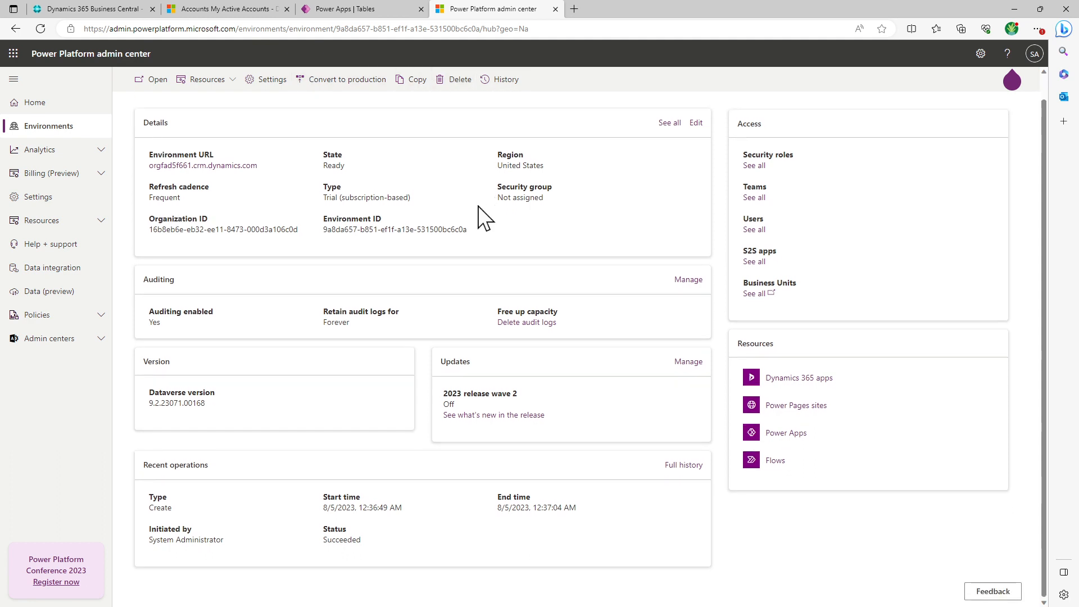
- Open the list of Dynamics 365 apps for the CRM416069 environment
{"action": "scroll", "coordinate": [479, 212], "scroll_direction": "up", "scroll_amount": 1}
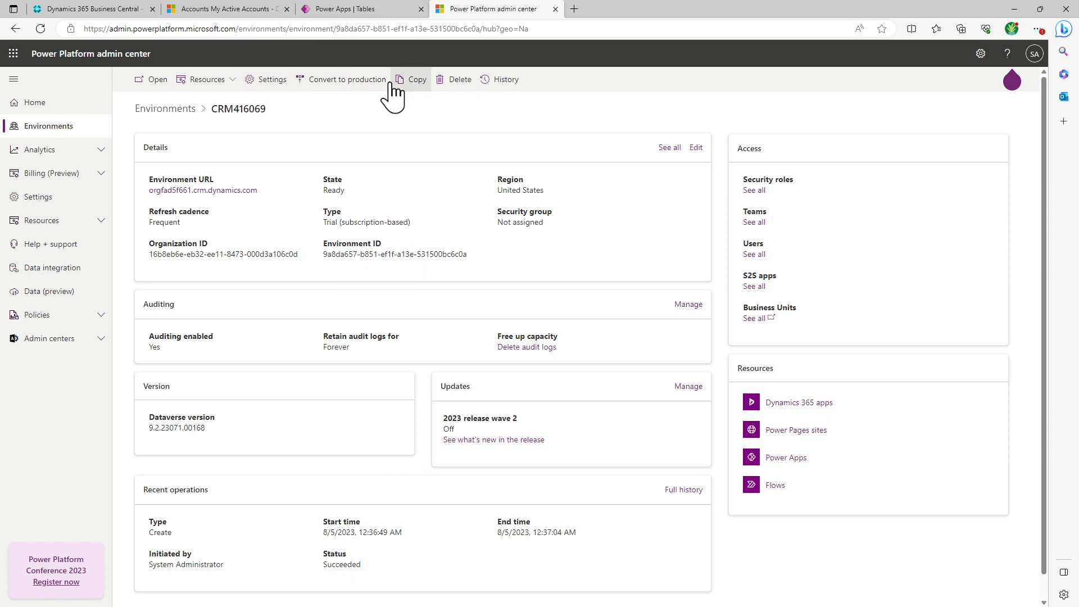
{"action": "left_click", "coordinate": [231, 85]}
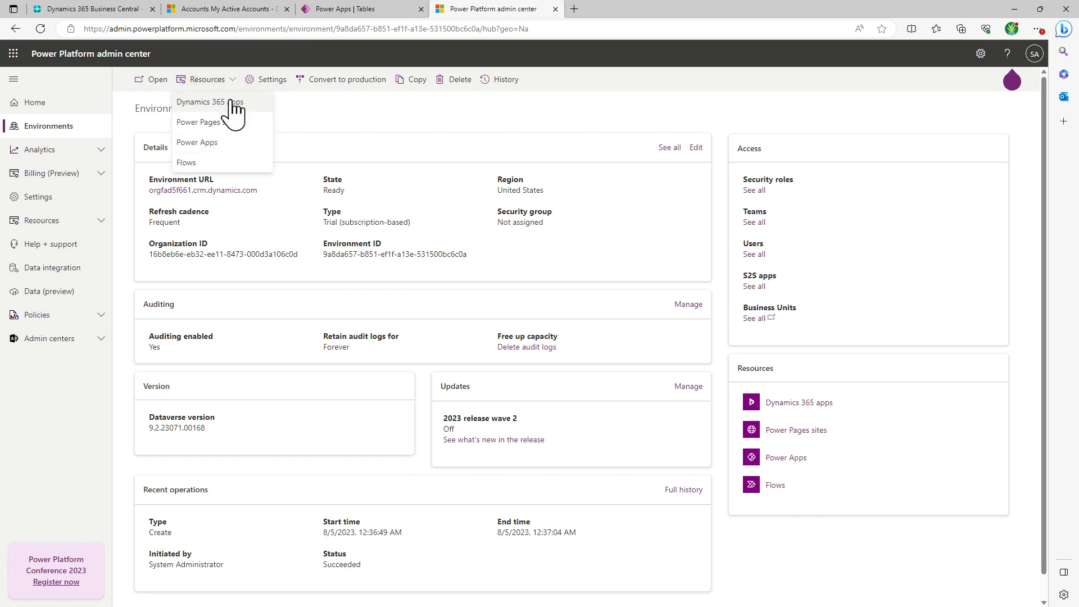
{"action": "left_click", "coordinate": [231, 104]}
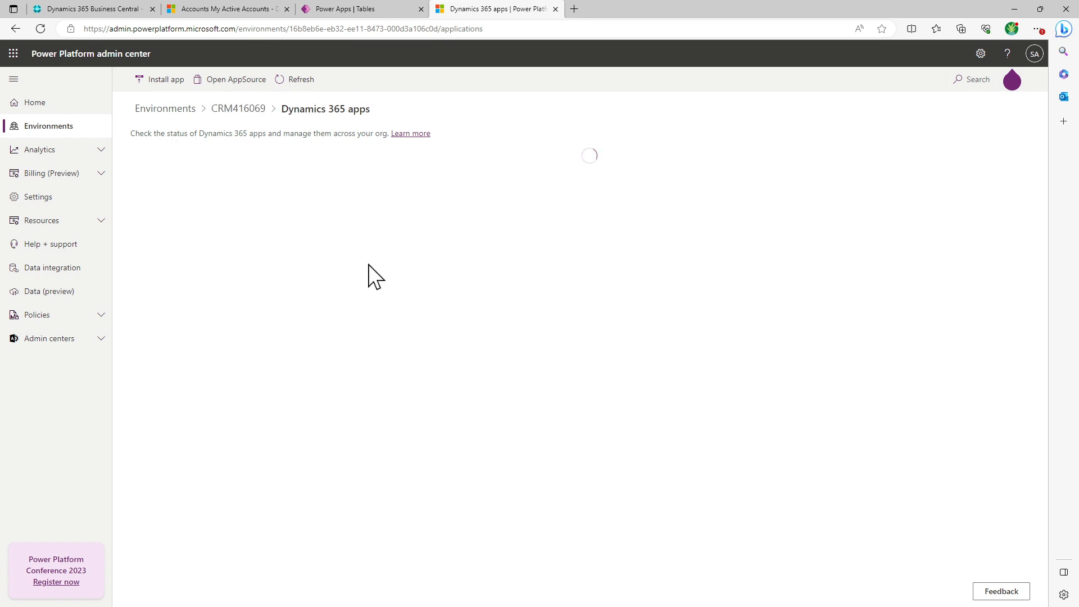
{"action": "left_click", "coordinate": [363, 5]}
{"action": "left_click", "coordinate": [508, 9]}
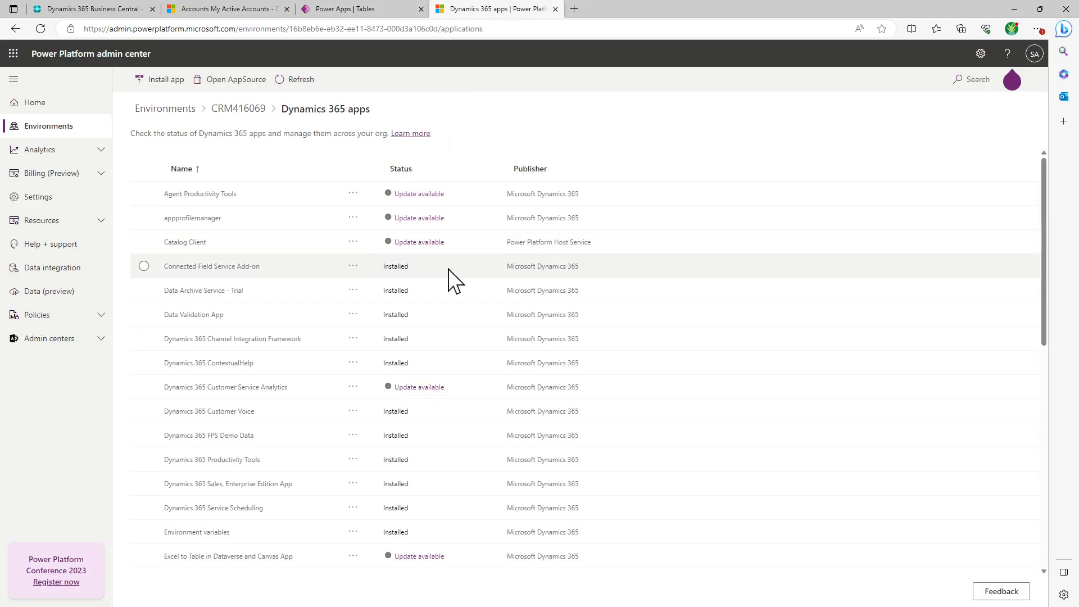
- Examine the Dynamics 365 apps and their installation status in CRM416069, checking Business Central's connection setup progress in between
{"action": "scroll", "coordinate": [527, 272], "scroll_direction": "down", "scroll_amount": 5}
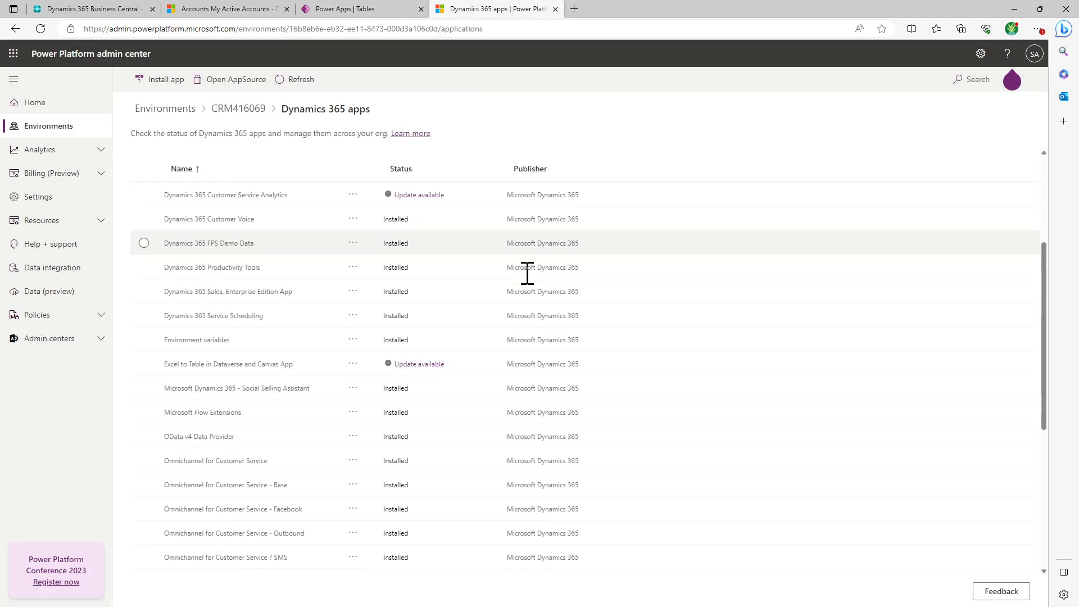
{"action": "scroll", "coordinate": [527, 274], "scroll_direction": "down", "scroll_amount": 3}
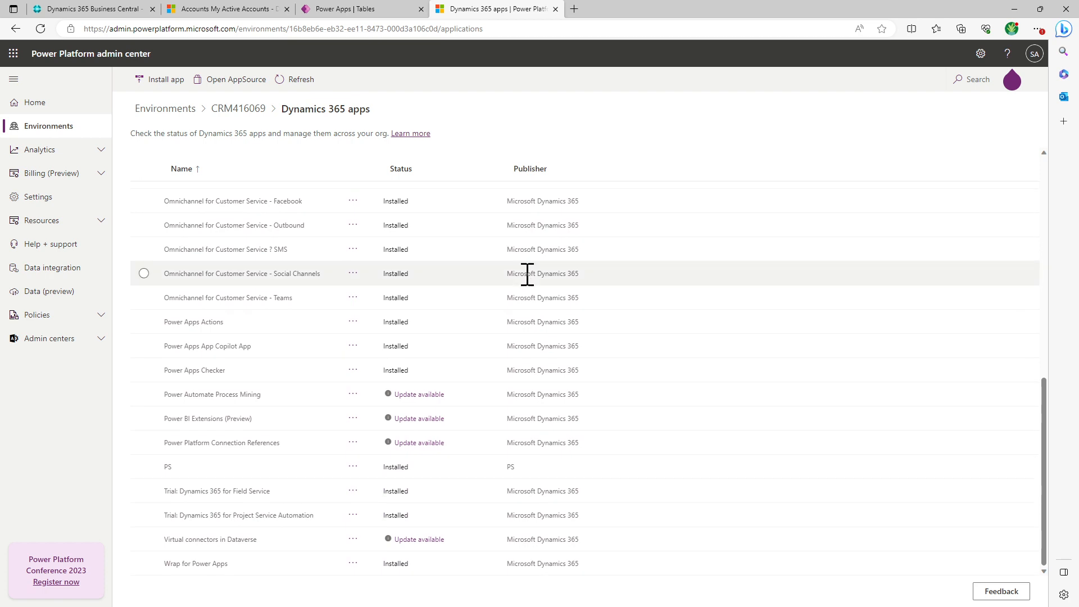
{"action": "scroll", "coordinate": [527, 274], "scroll_direction": "up", "scroll_amount": 5}
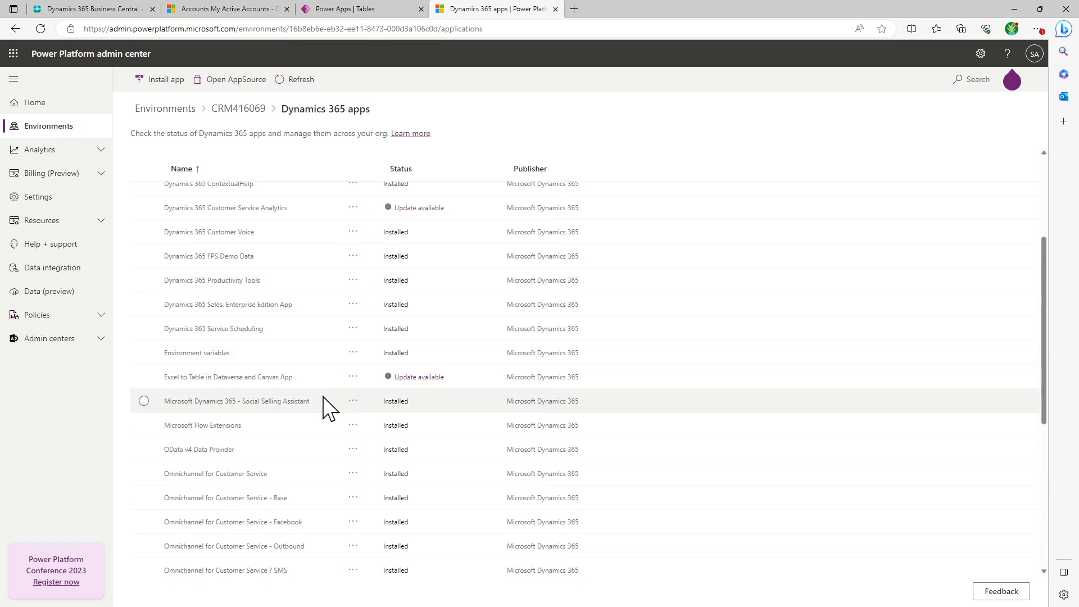
{"action": "scroll", "coordinate": [326, 407], "scroll_direction": "up", "scroll_amount": 2}
{"action": "scroll", "coordinate": [324, 397], "scroll_direction": "up", "scroll_amount": 1}
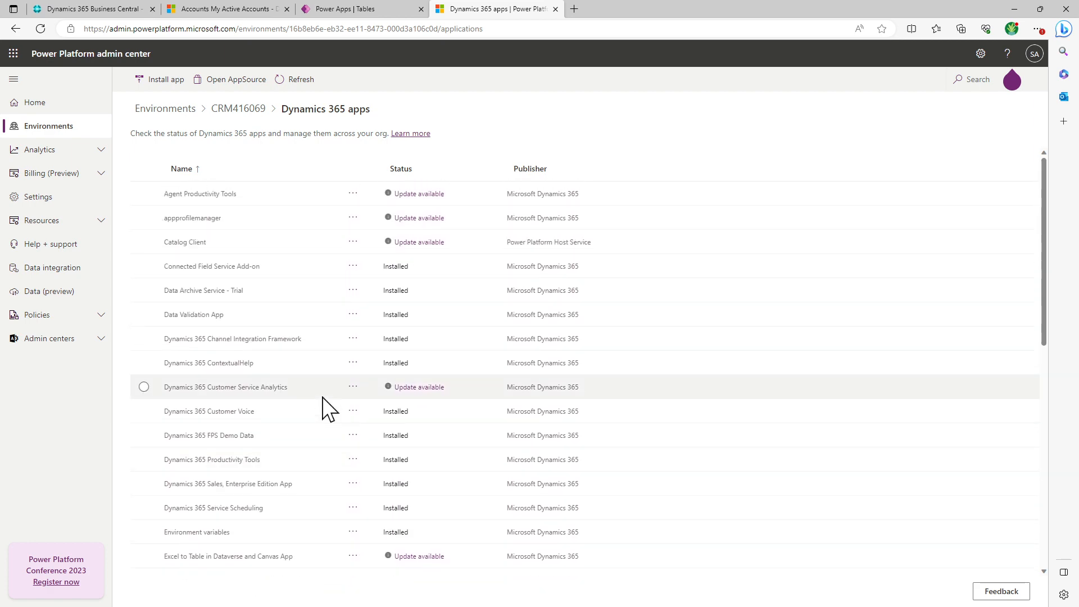
{"action": "scroll", "coordinate": [322, 399], "scroll_direction": "down", "scroll_amount": 3}
{"action": "scroll", "coordinate": [325, 408], "scroll_direction": "down", "scroll_amount": 1}
{"action": "left_click", "coordinate": [87, 9]}
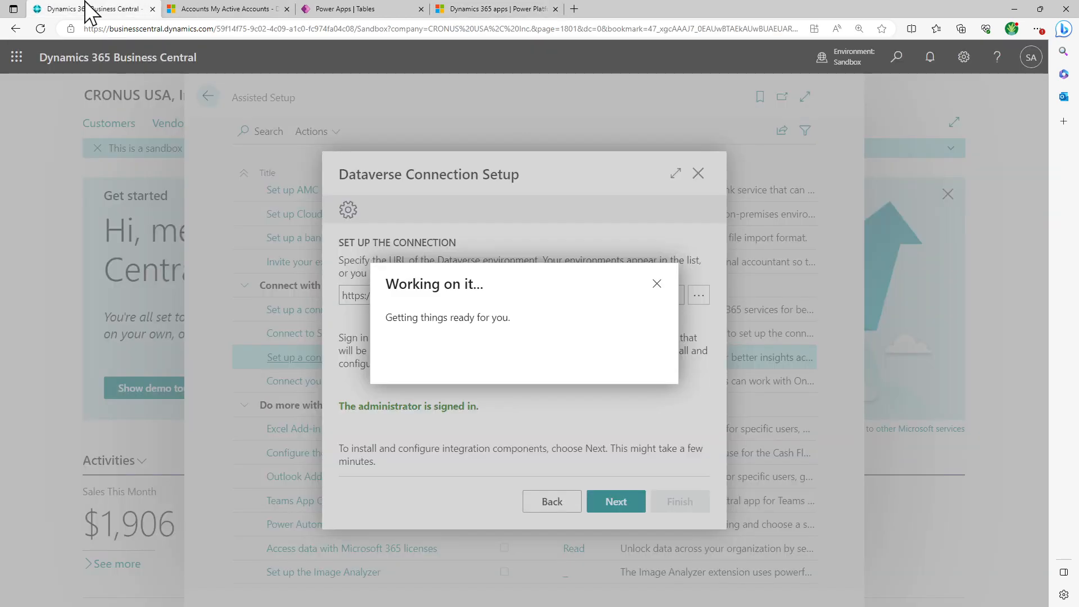
{"action": "left_click", "coordinate": [470, 9]}
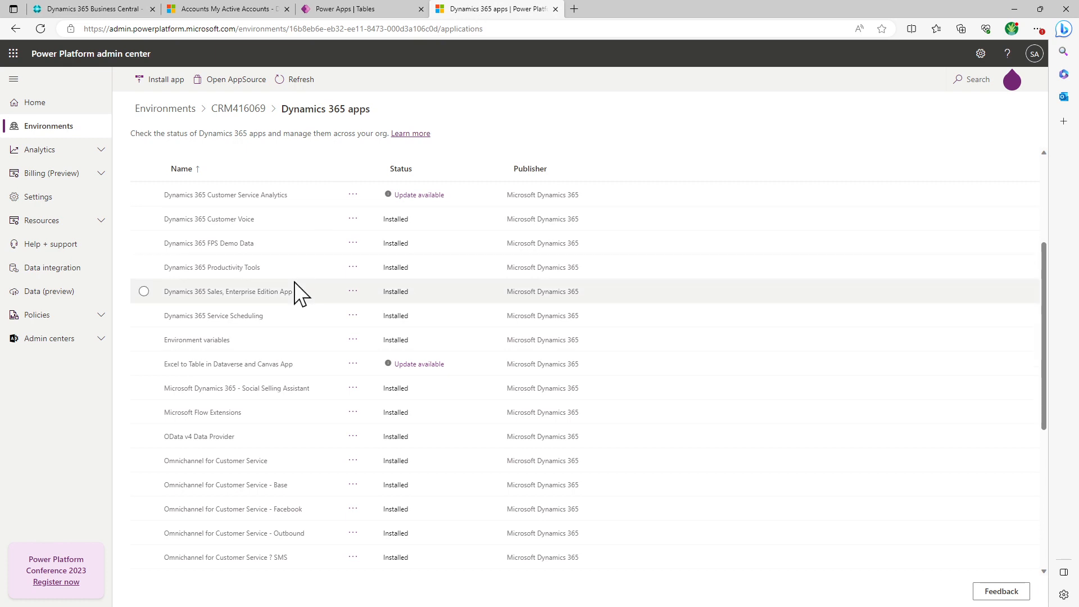
{"action": "scroll", "coordinate": [302, 294], "scroll_direction": "down", "scroll_amount": 5}
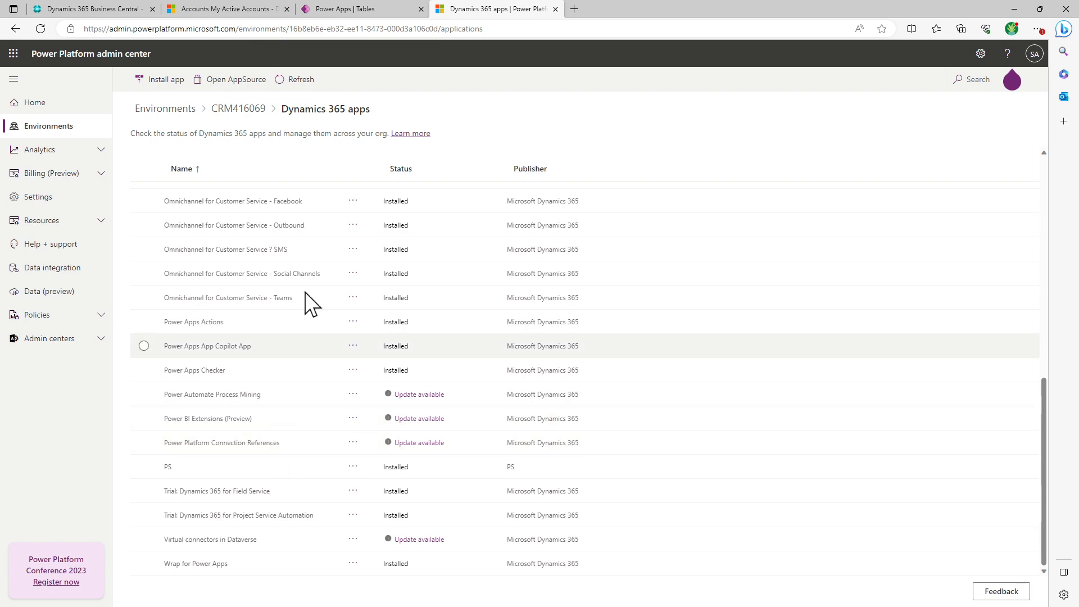
- Switch to Dynamics 365 Sales and open the All Solutions list from its advanced settings
{"action": "left_click", "coordinate": [234, 9]}
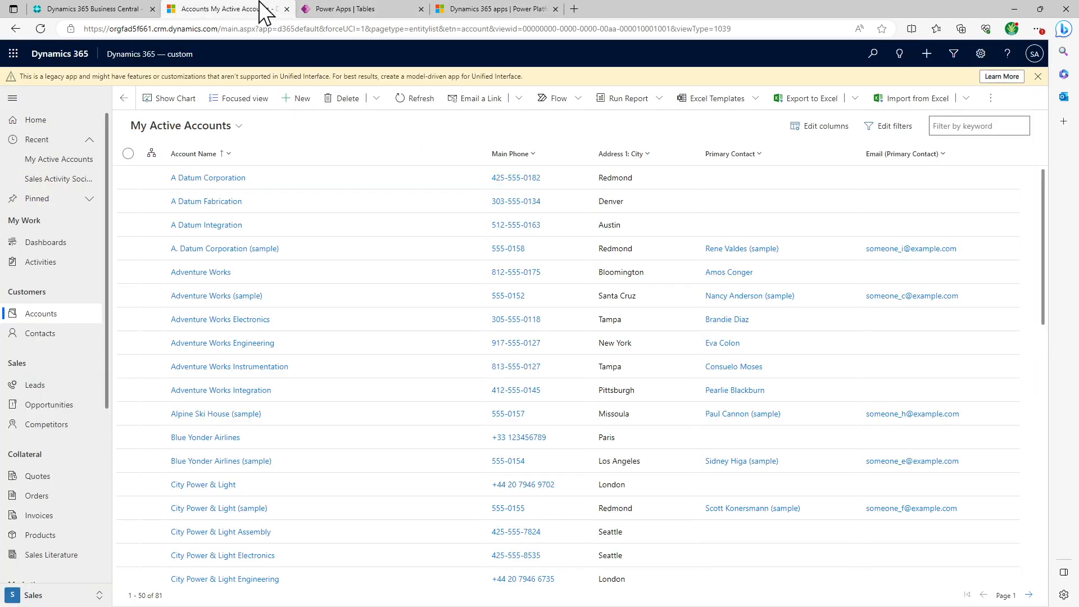
{"action": "left_click", "coordinate": [987, 56]}
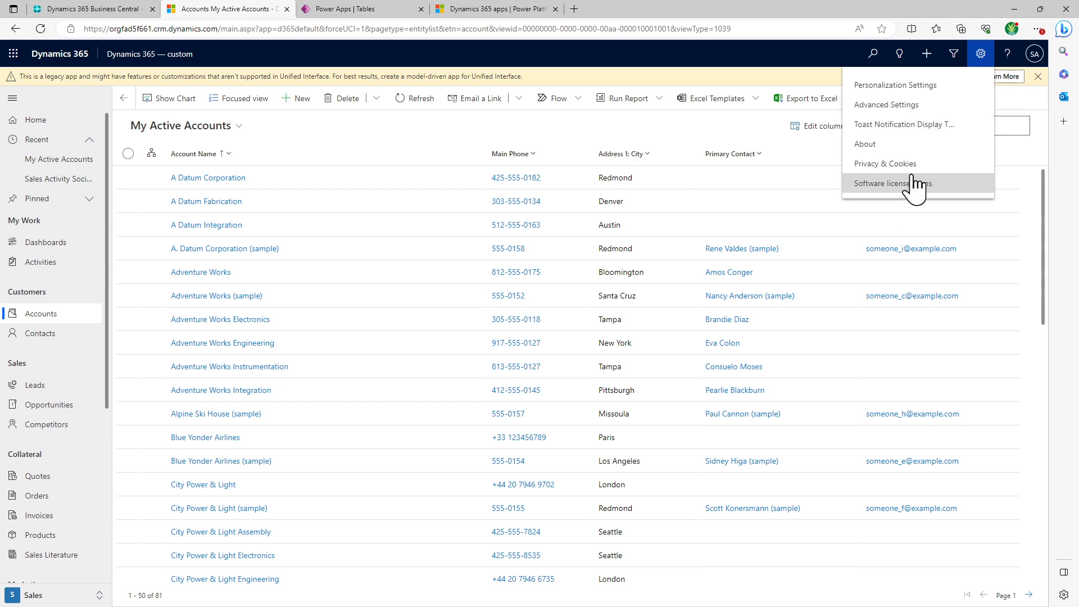
{"action": "left_click", "coordinate": [886, 105]}
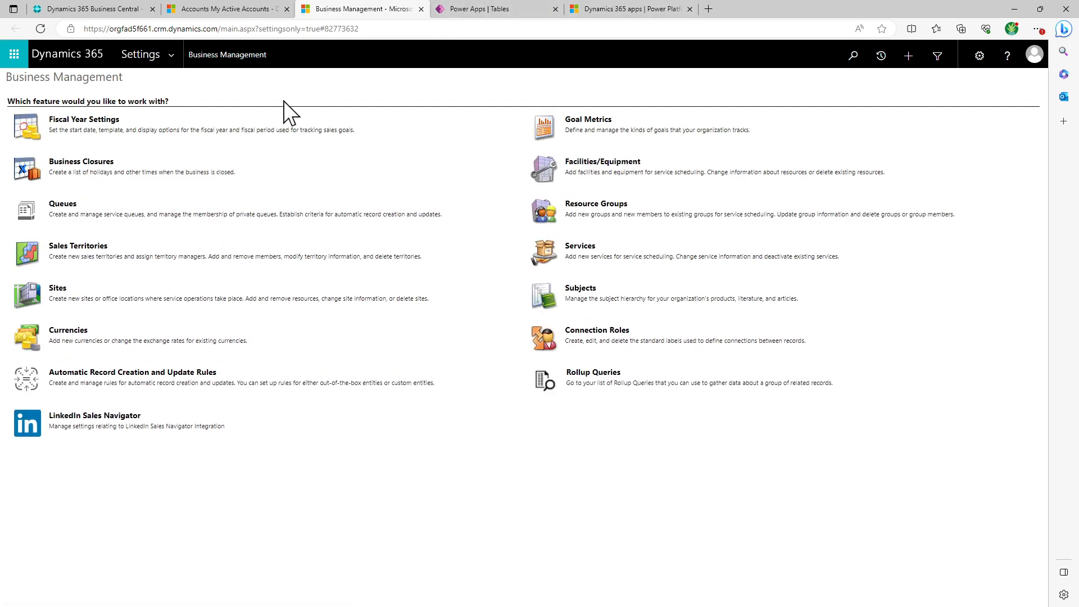
{"action": "left_click", "coordinate": [171, 54]}
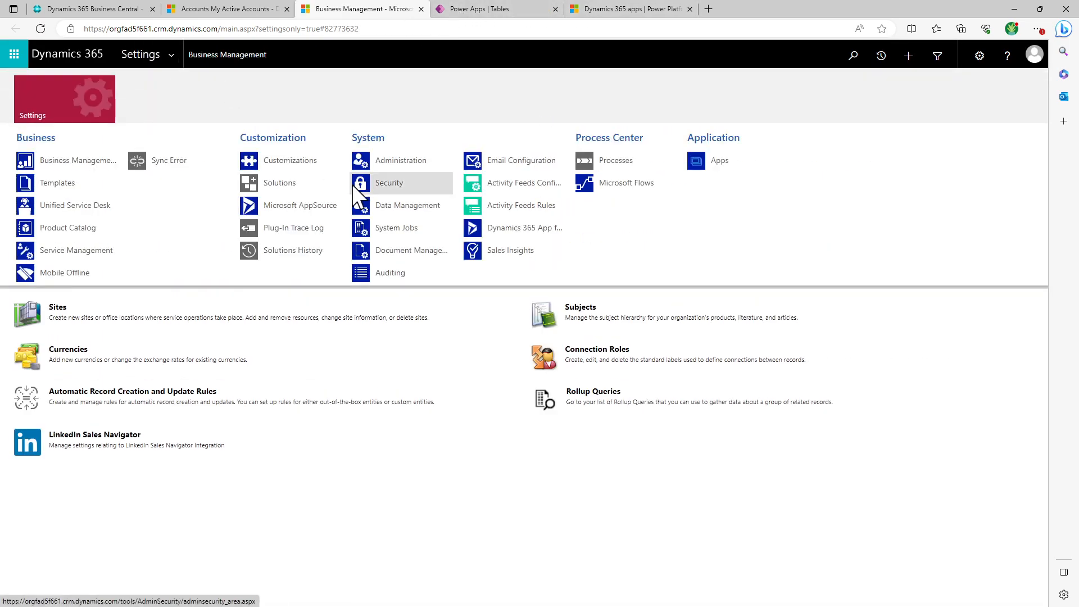
{"action": "left_click", "coordinate": [298, 183]}
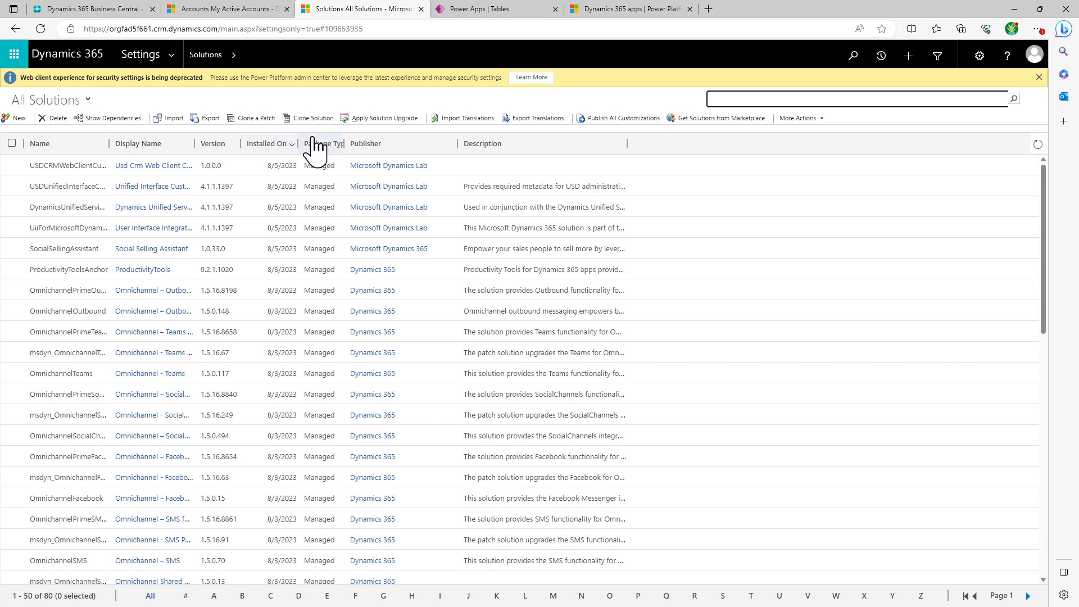
- Widen the Display Name column and sort the solutions by installation date, then by version in ascending order
{"action": "left_click", "coordinate": [275, 141]}
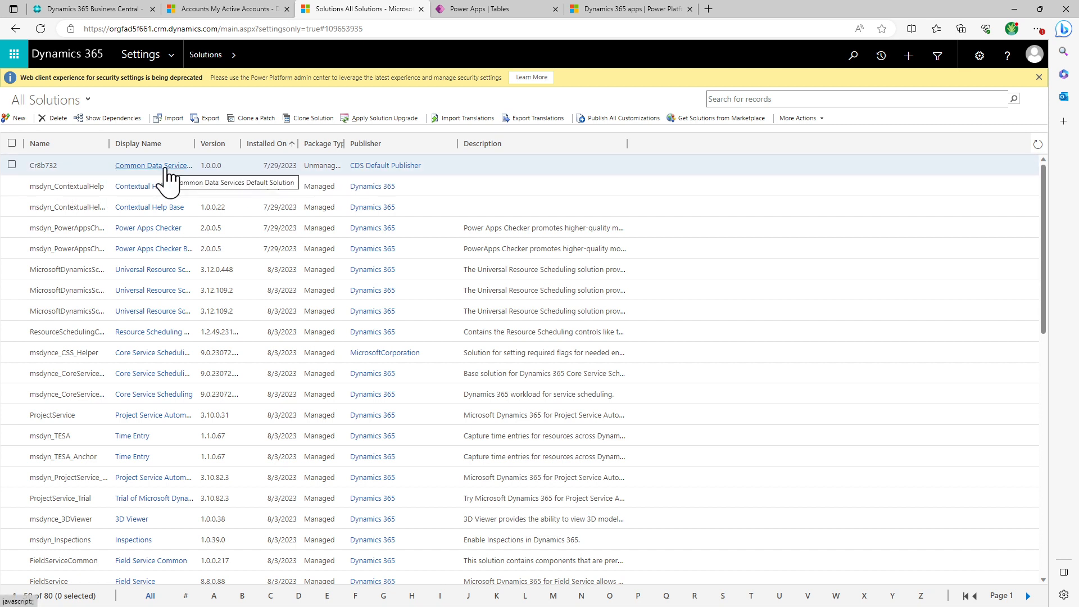
{"action": "left_click_drag", "start_coordinate": [193, 140], "coordinate": [287, 141]}
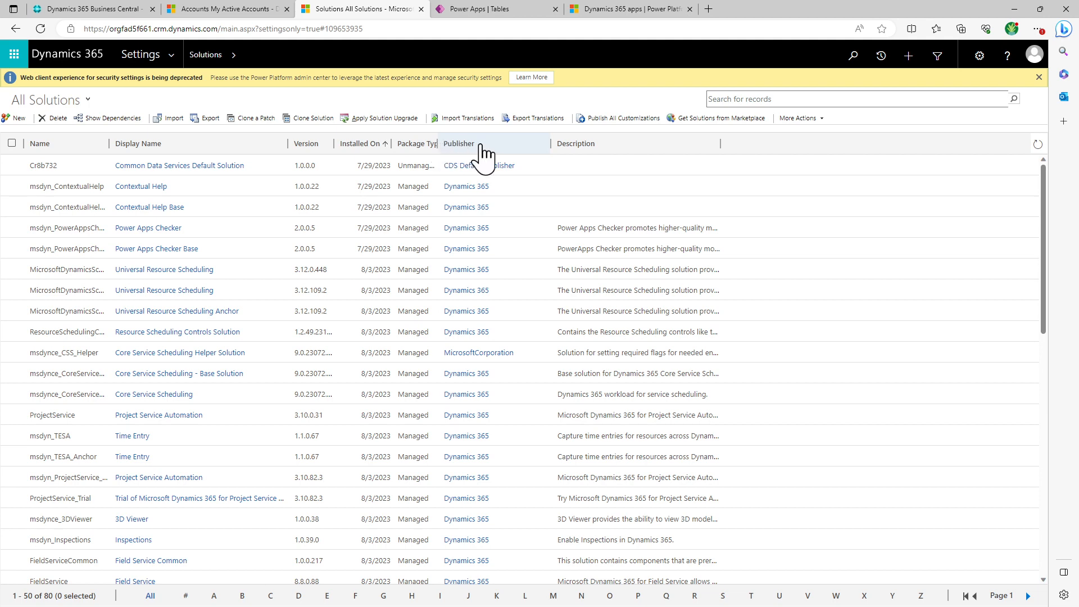
{"action": "left_click", "coordinate": [303, 144]}
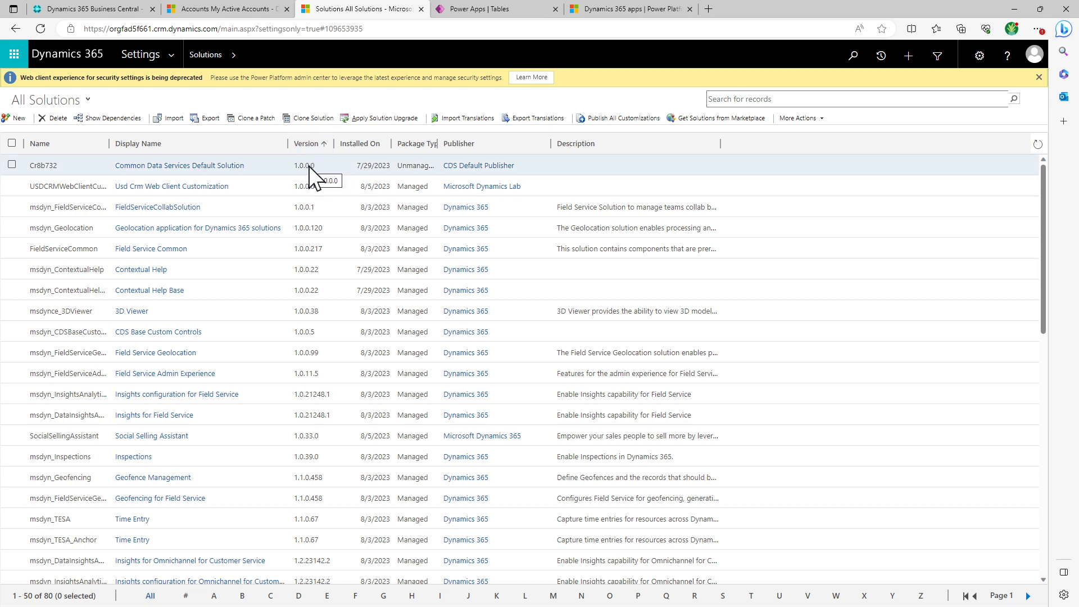
{"action": "left_click", "coordinate": [309, 145]}
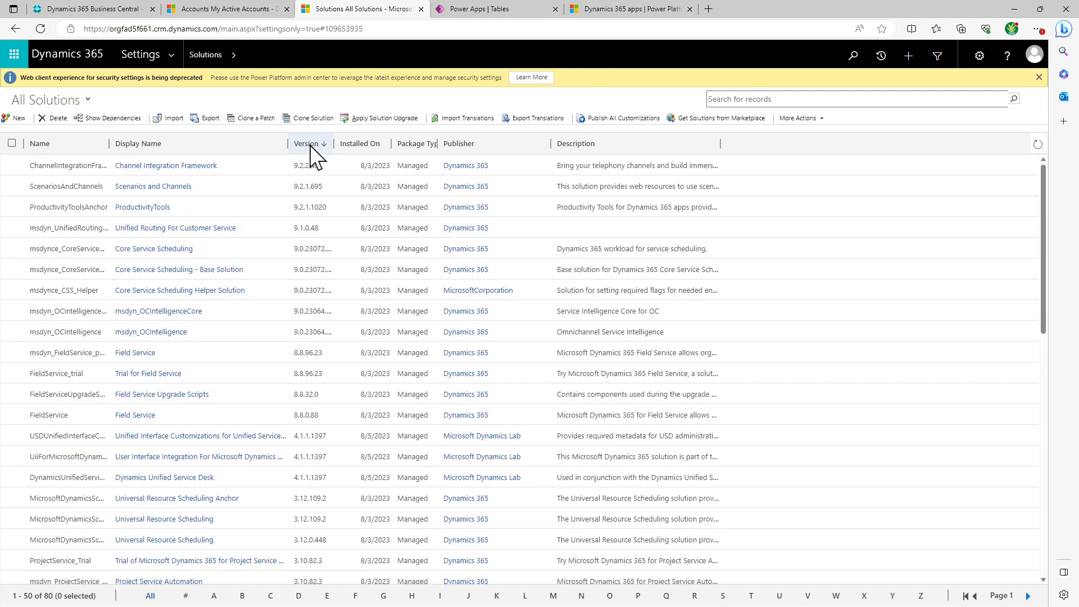
{"action": "left_click", "coordinate": [309, 145]}
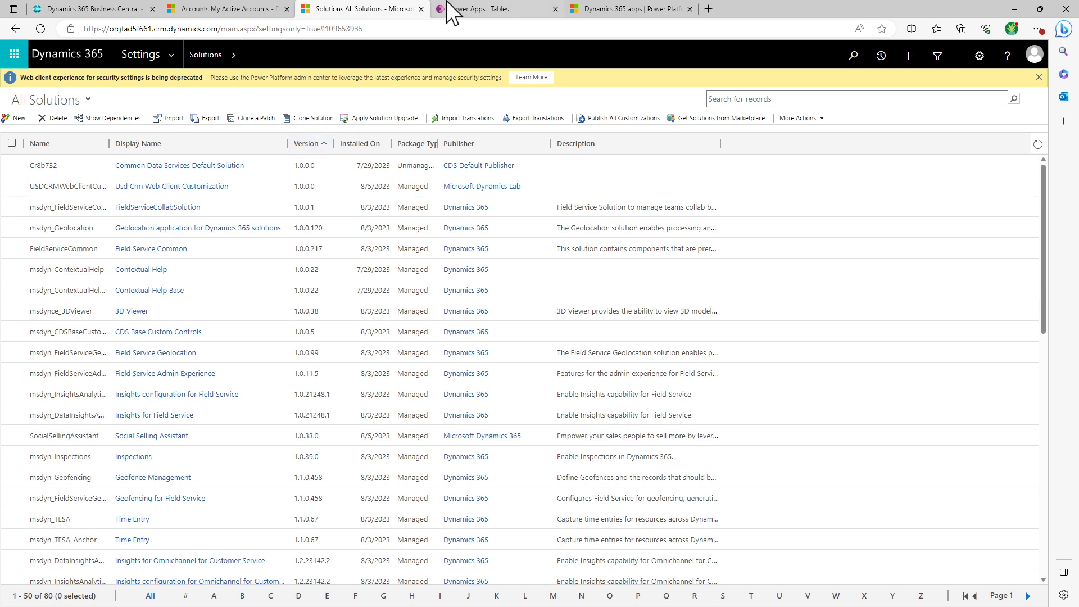
- Check Business Central's connection setup, then switch Power Apps to the Contoso (default) environment
{"action": "left_click", "coordinate": [71, 9]}
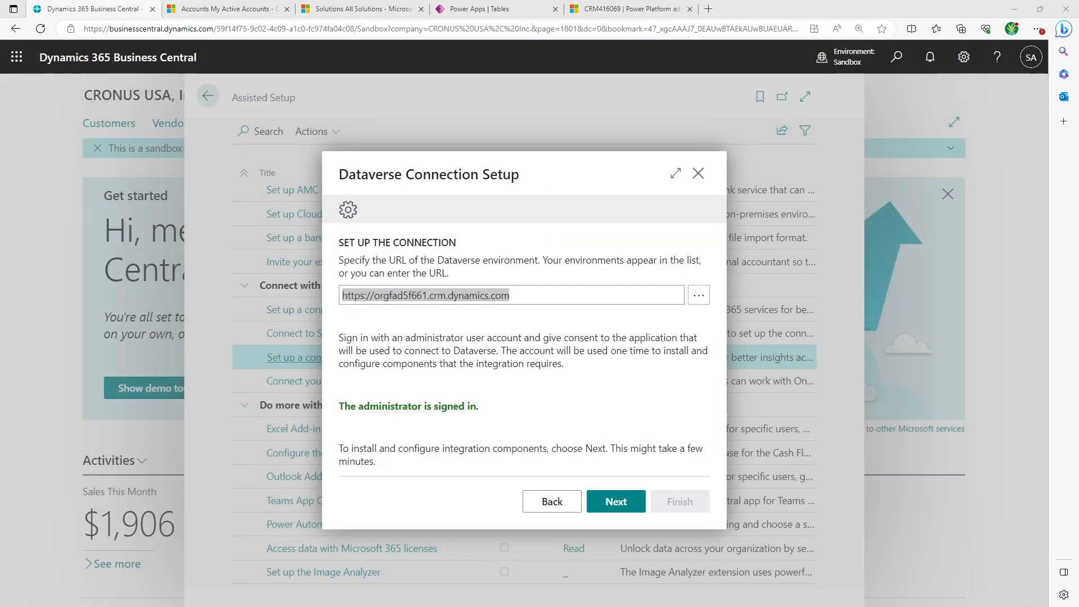
{"action": "left_click", "coordinate": [495, 9]}
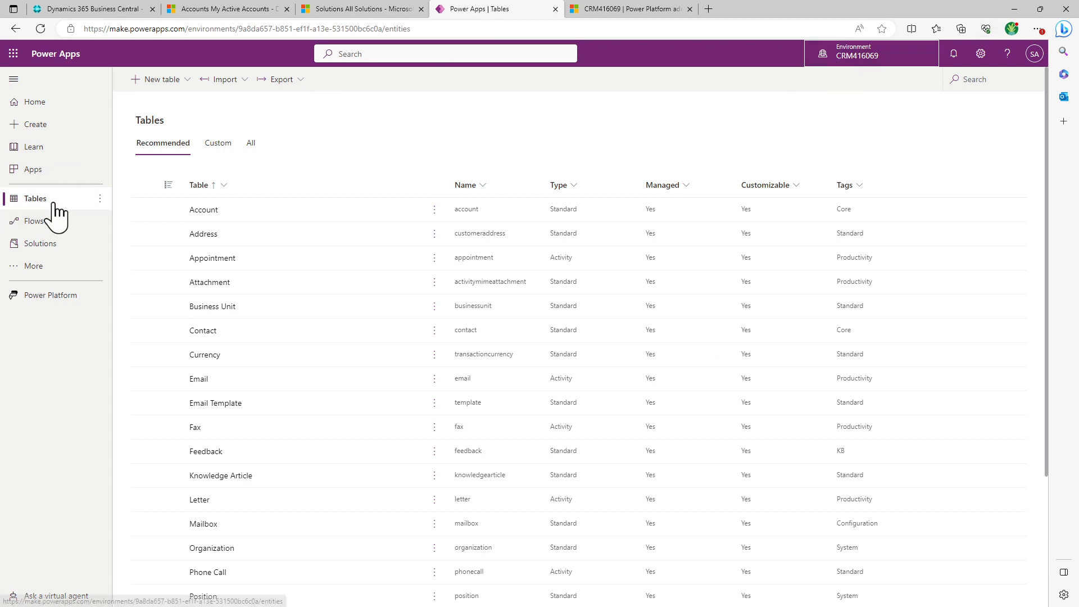
{"action": "left_click", "coordinate": [876, 56]}
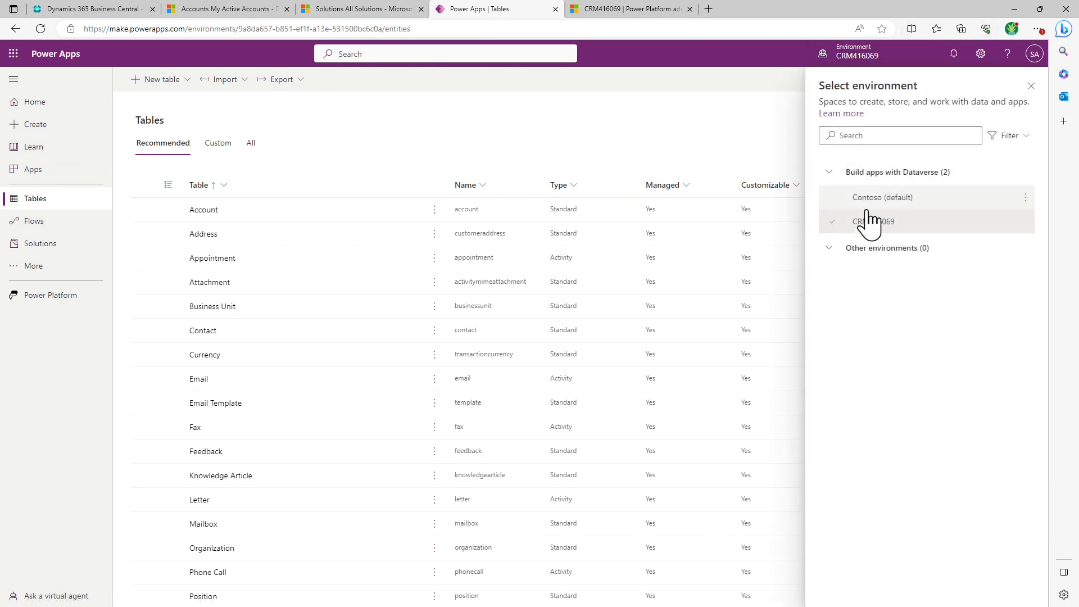
{"action": "left_click", "coordinate": [878, 206]}
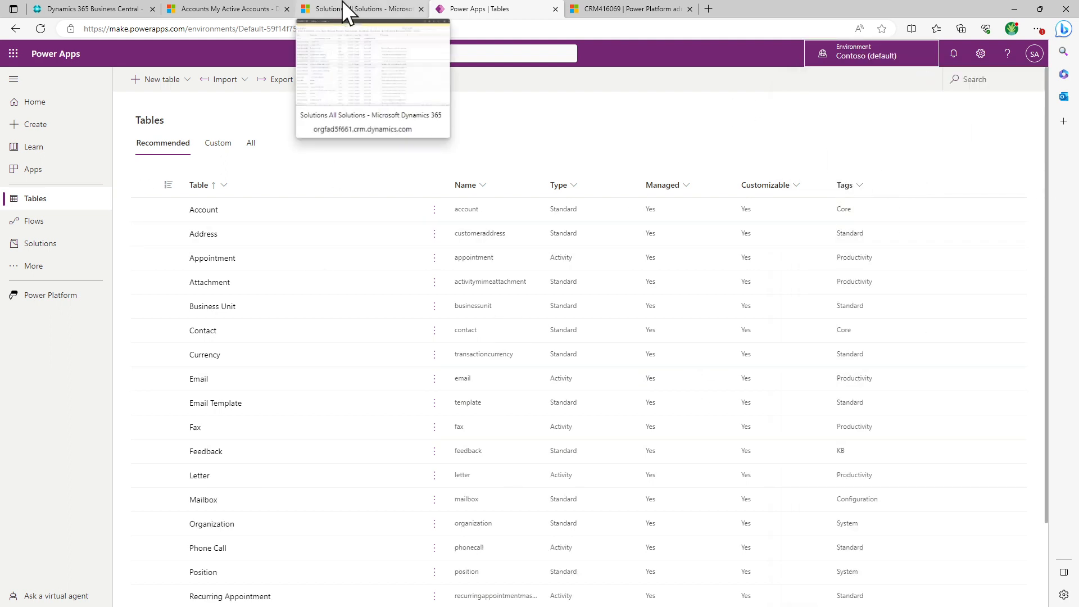
- Compare the Dataverse environments offered in Business Central's connection setup with the environment list in Power Apps
{"action": "left_click", "coordinate": [99, 9]}
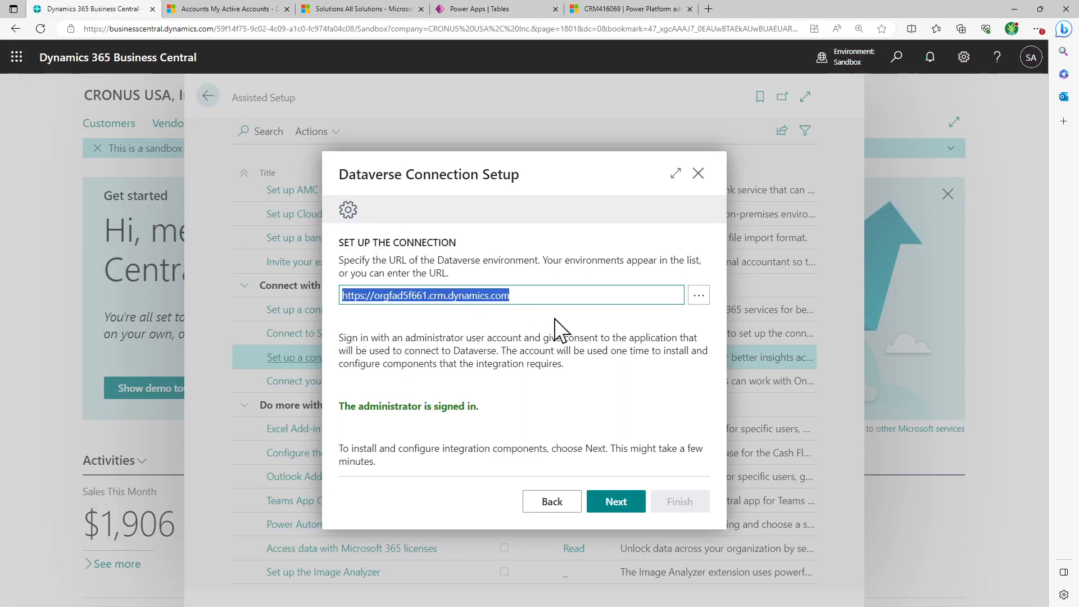
{"action": "left_click", "coordinate": [702, 297]}
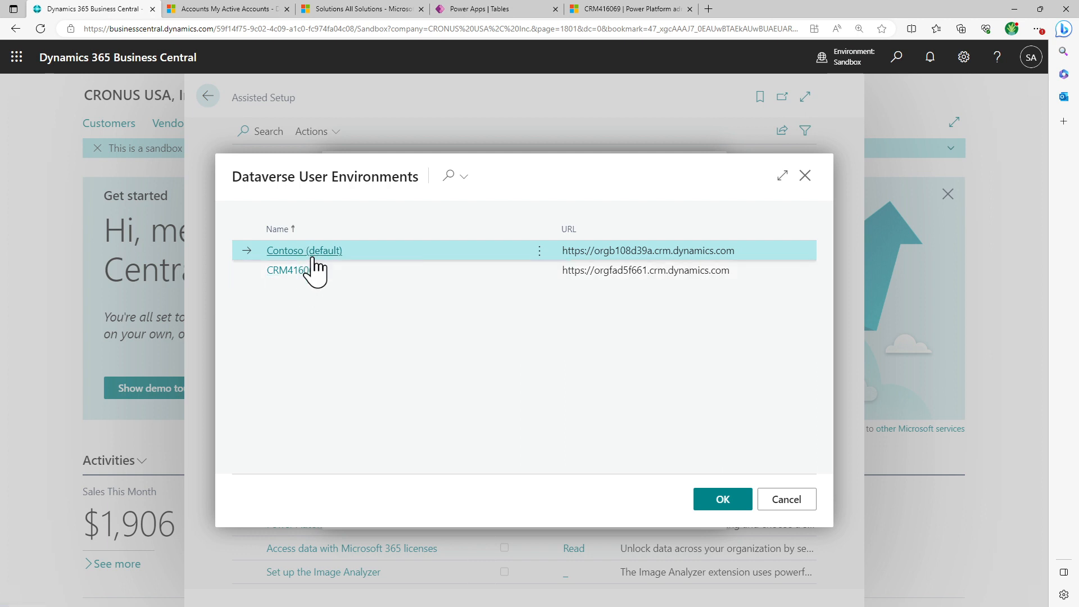
{"action": "left_click", "coordinate": [498, 10]}
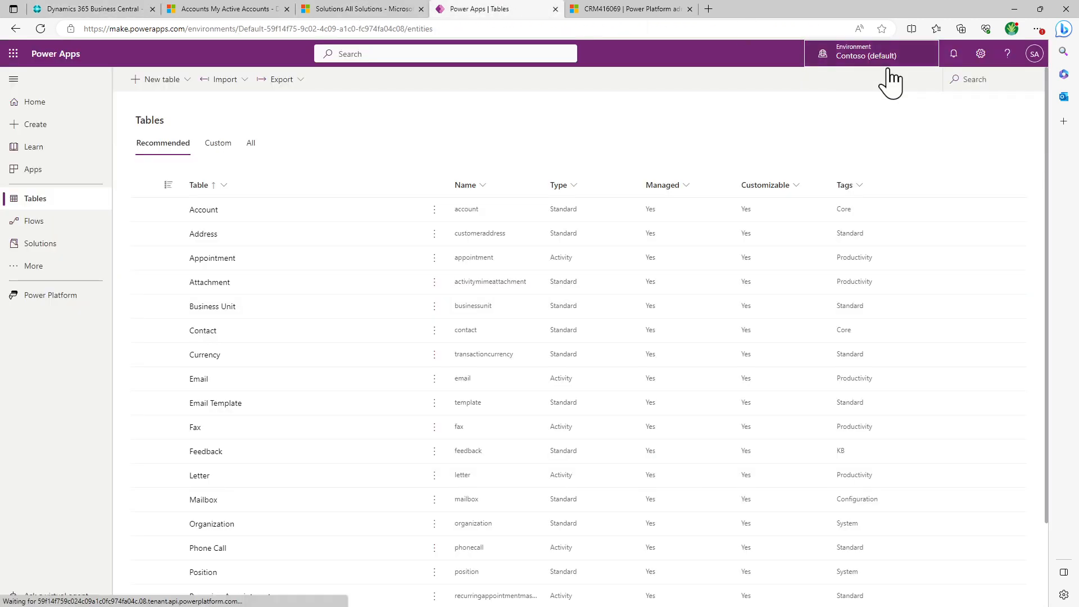
{"action": "left_click", "coordinate": [883, 55]}
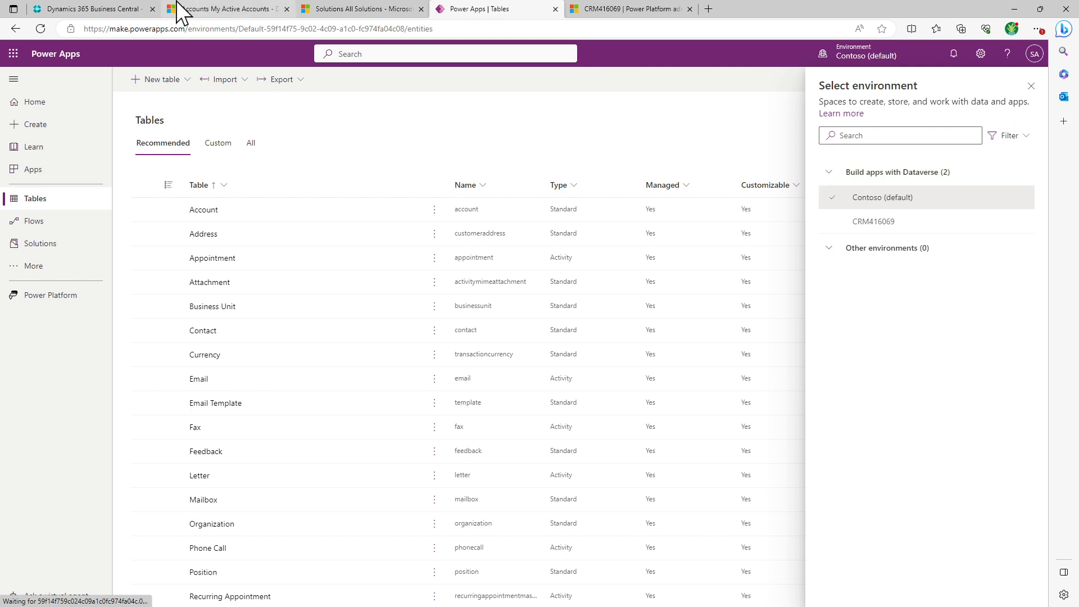
{"action": "left_click", "coordinate": [123, 11]}
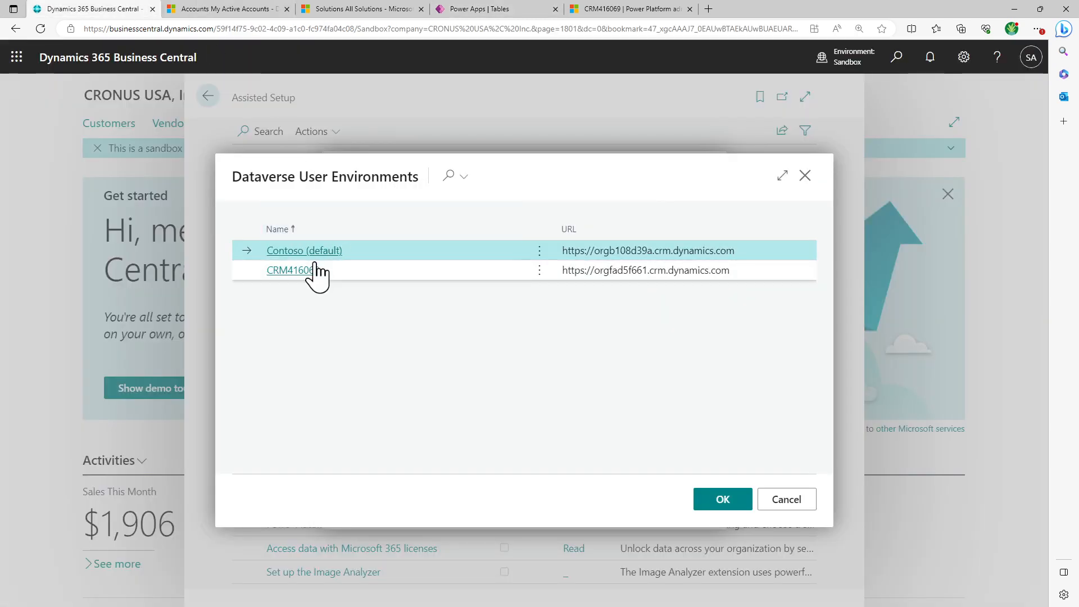
- Choose CRM416069 as the Dataverse environment and continue the connection setup to the ownership model page
{"action": "left_click", "coordinate": [464, 271]}
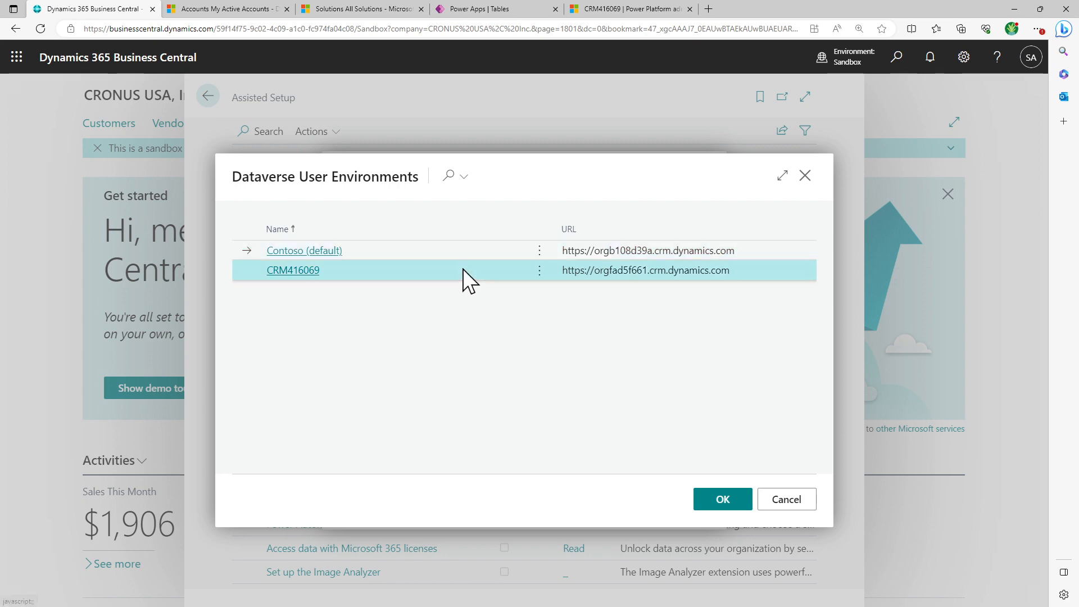
{"action": "left_click", "coordinate": [719, 501]}
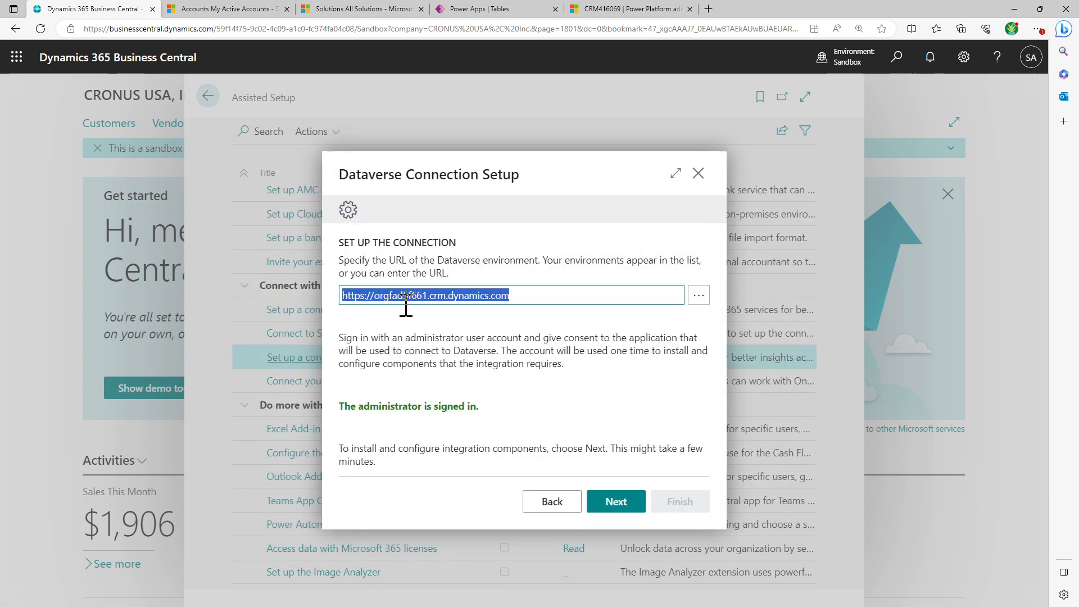
{"action": "left_click", "coordinate": [637, 504]}
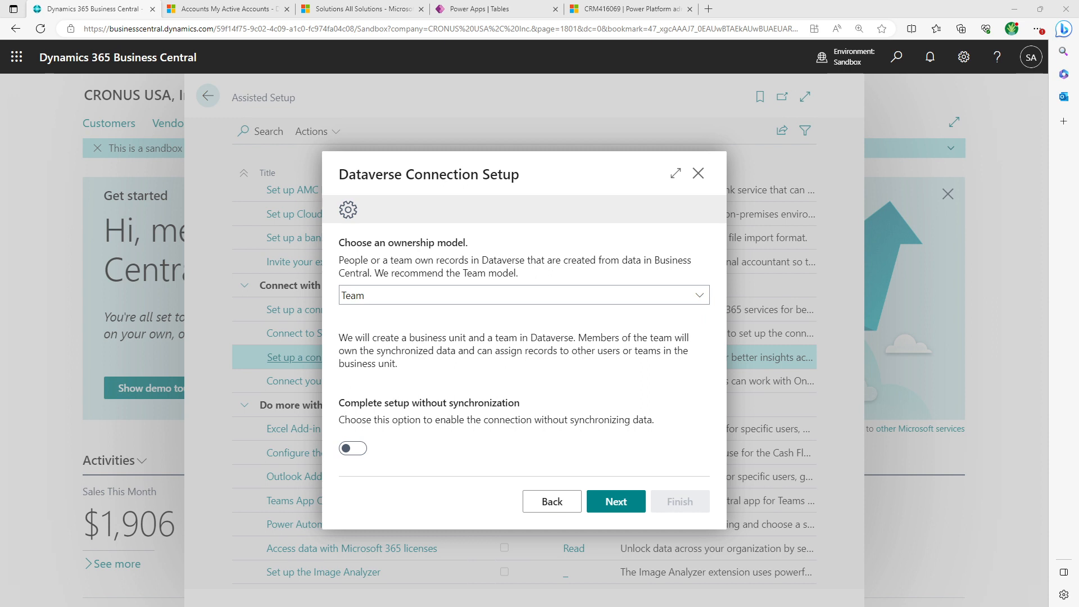
- Switch Power Apps to the CRM416069 environment and check the records in its Business Unit table against Business Central's ownership model page
{"action": "left_click", "coordinate": [471, 298]}
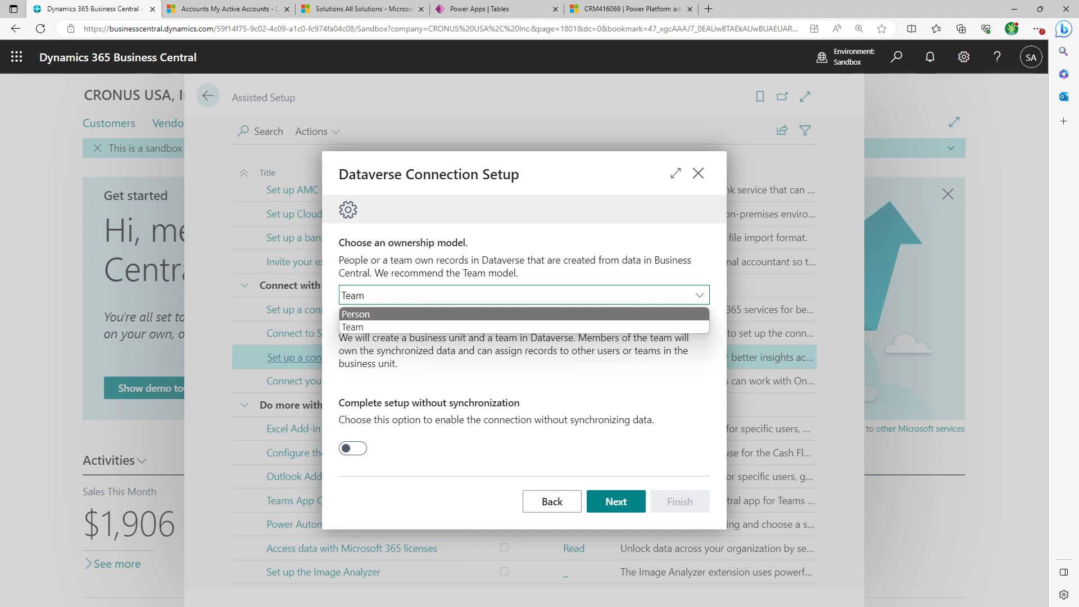
{"action": "left_click", "coordinate": [479, 8]}
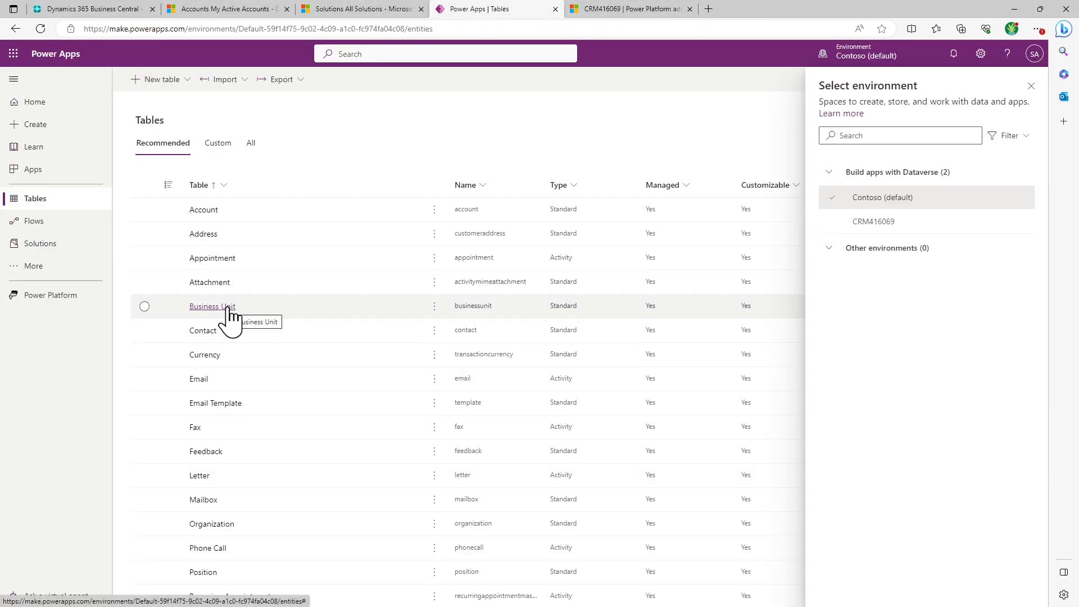
{"action": "left_click", "coordinate": [873, 225]}
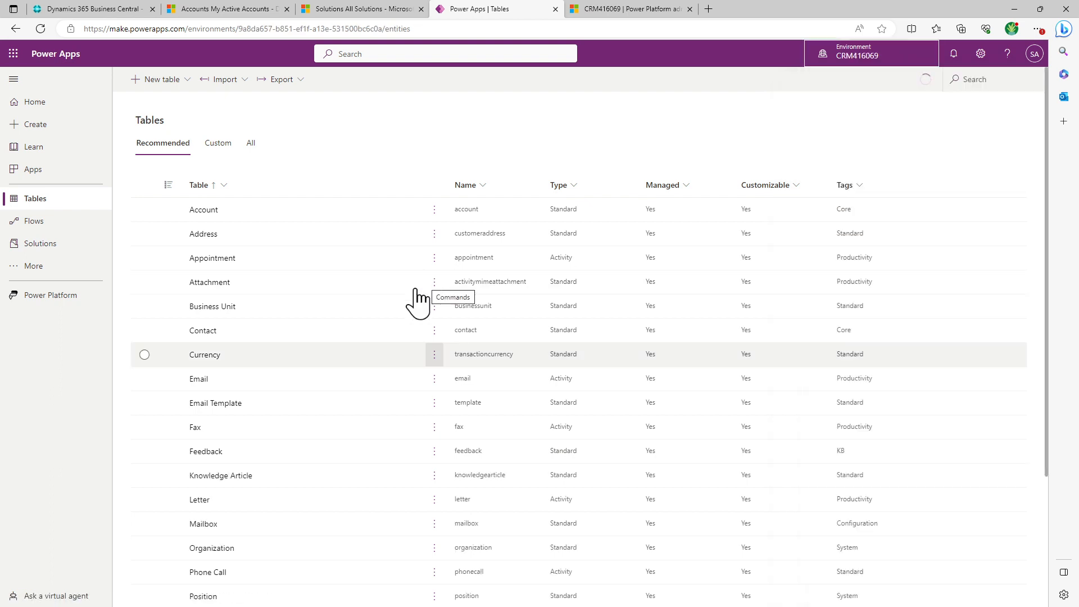
{"action": "left_click", "coordinate": [212, 307]}
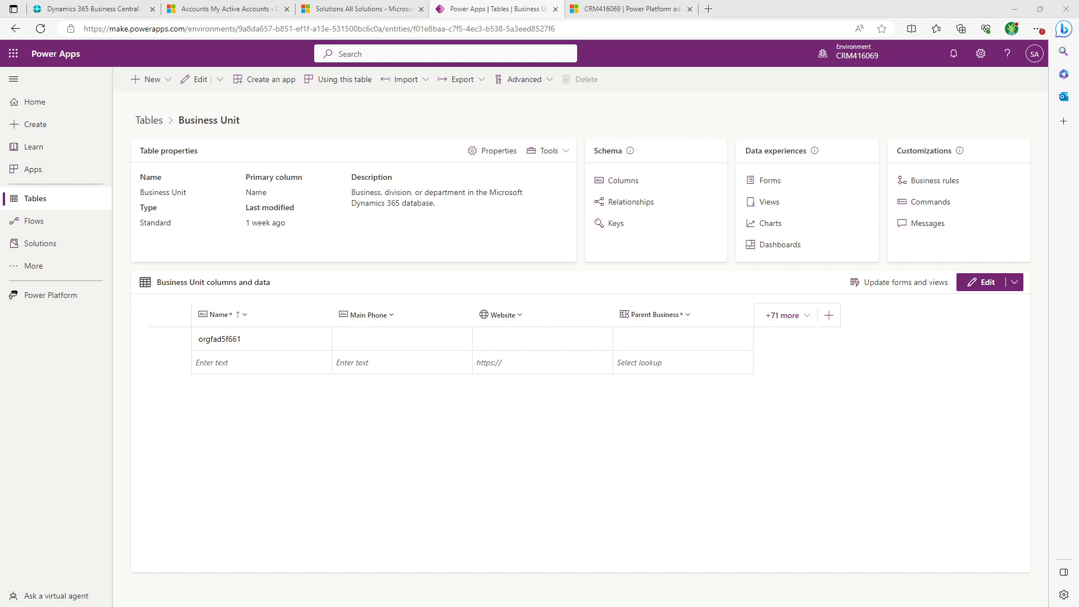
{"action": "left_click", "coordinate": [42, 10]}
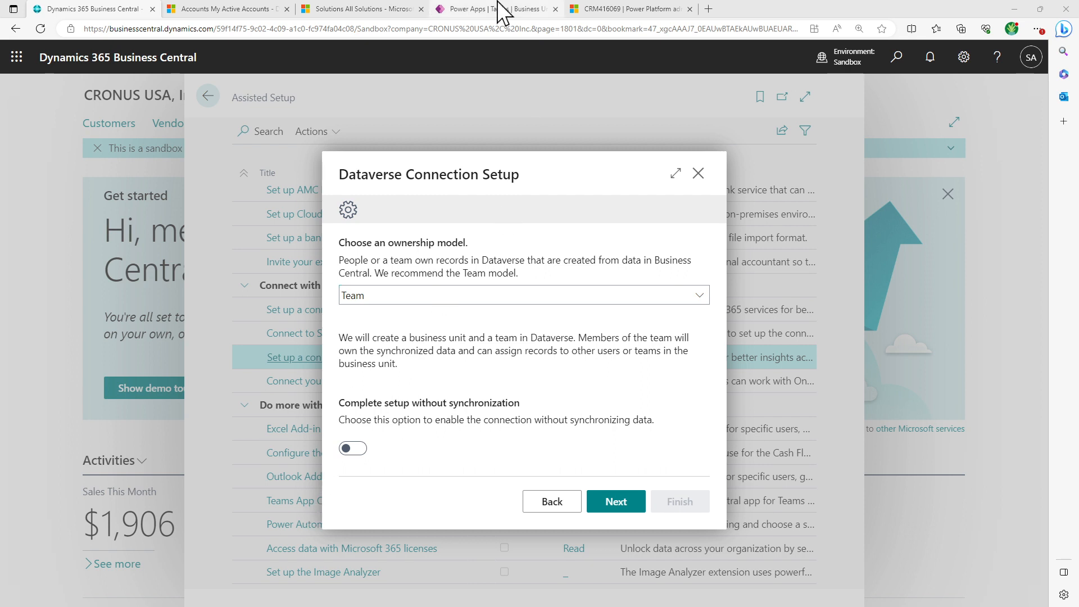
{"action": "left_click", "coordinate": [497, 9]}
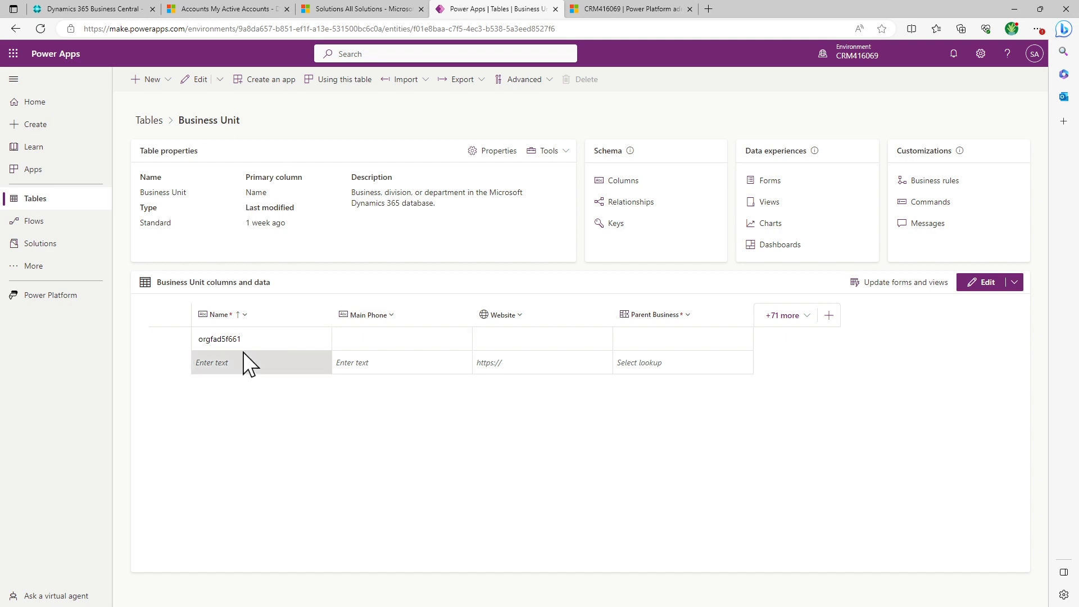
{"action": "left_click", "coordinate": [87, 9]}
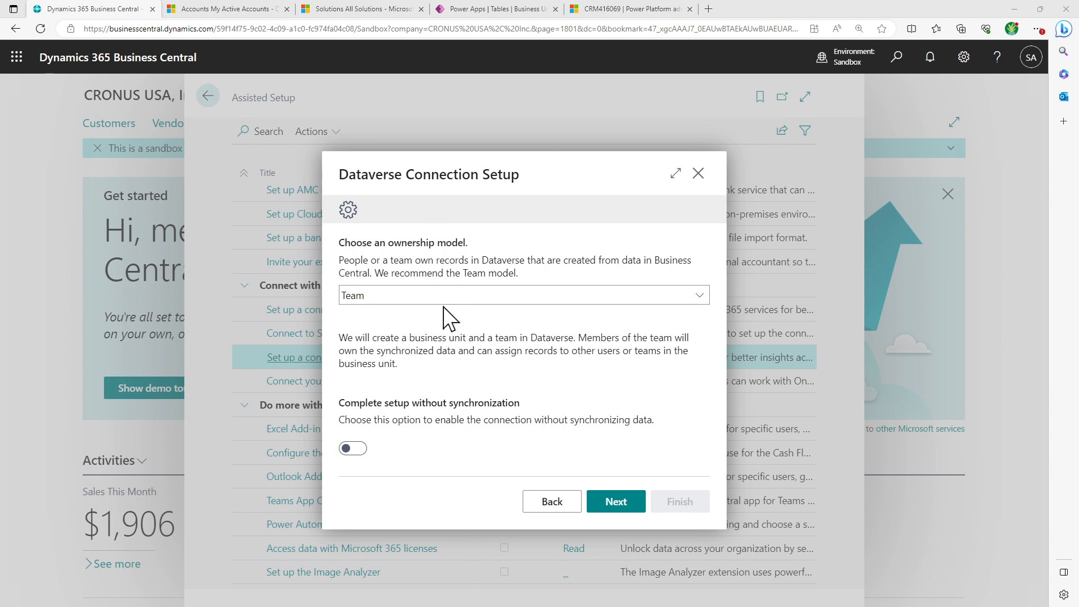
- Compare the Person ownership model with the Team model, and recheck the Business Unit table in Power Apps
{"action": "left_click", "coordinate": [407, 296]}
{"action": "left_click", "coordinate": [386, 313]}
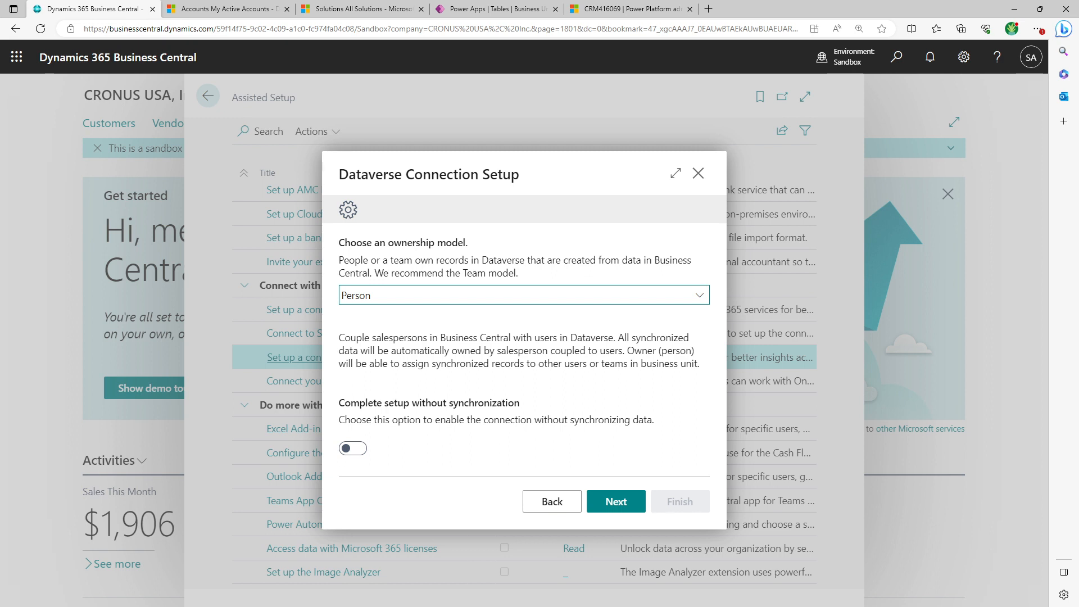
{"action": "left_click", "coordinate": [386, 297]}
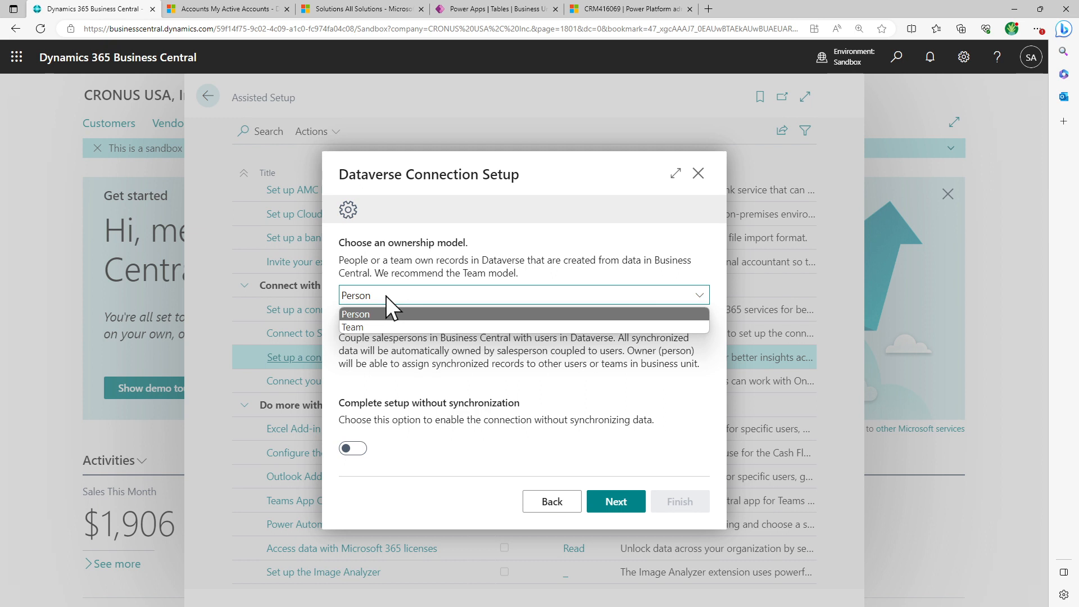
{"action": "left_click", "coordinate": [390, 327]}
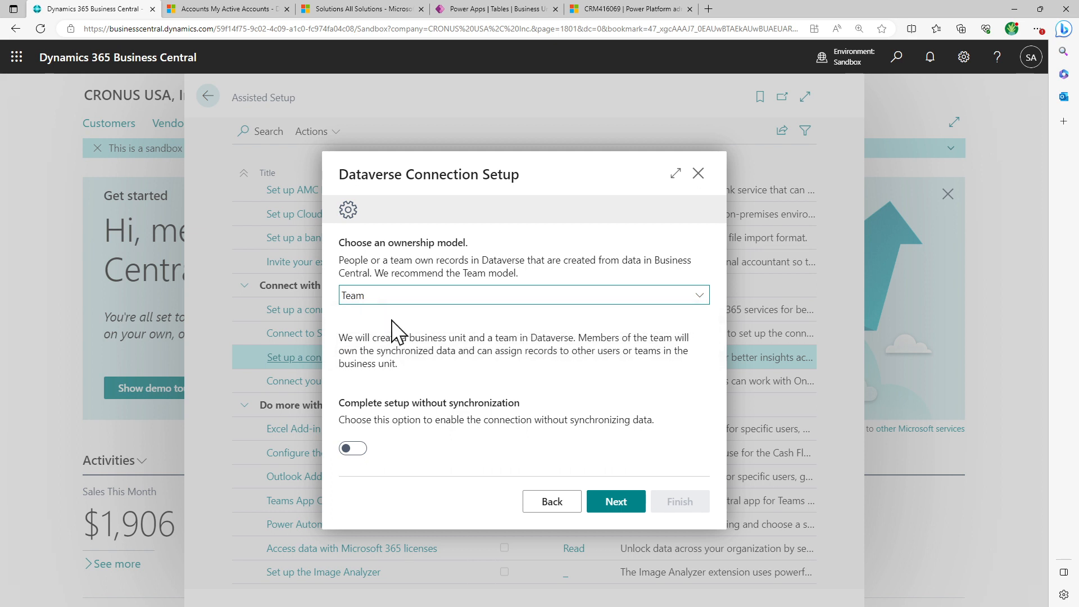
{"action": "left_click", "coordinate": [484, 8]}
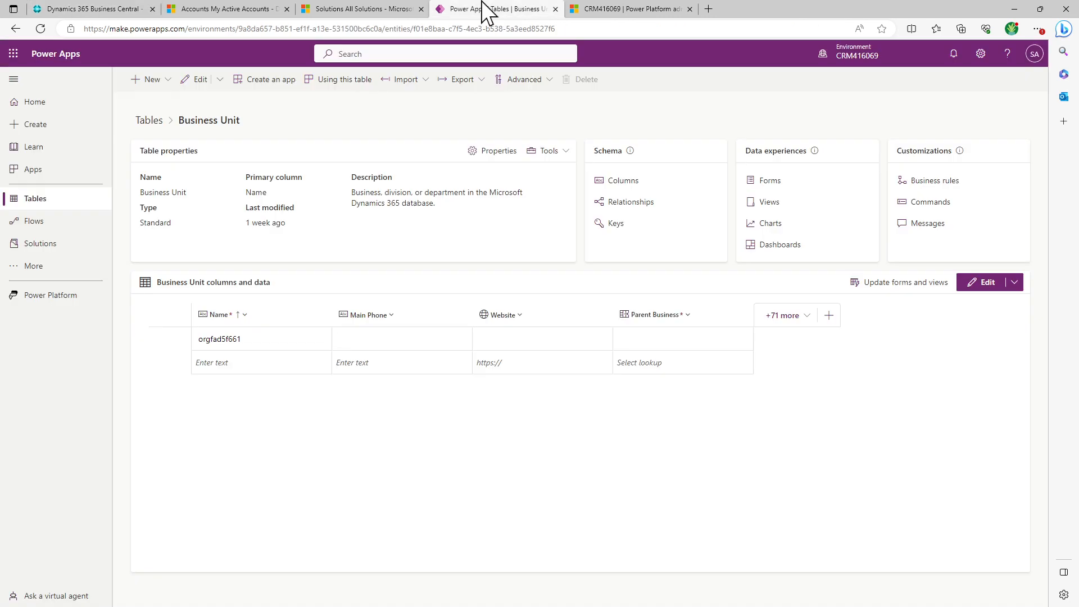
{"action": "left_click", "coordinate": [98, 10]}
- Choose the Person ownership model, leave setup without synchronization off, and continue to the salesperson coupling page
{"action": "left_click", "coordinate": [457, 295]}
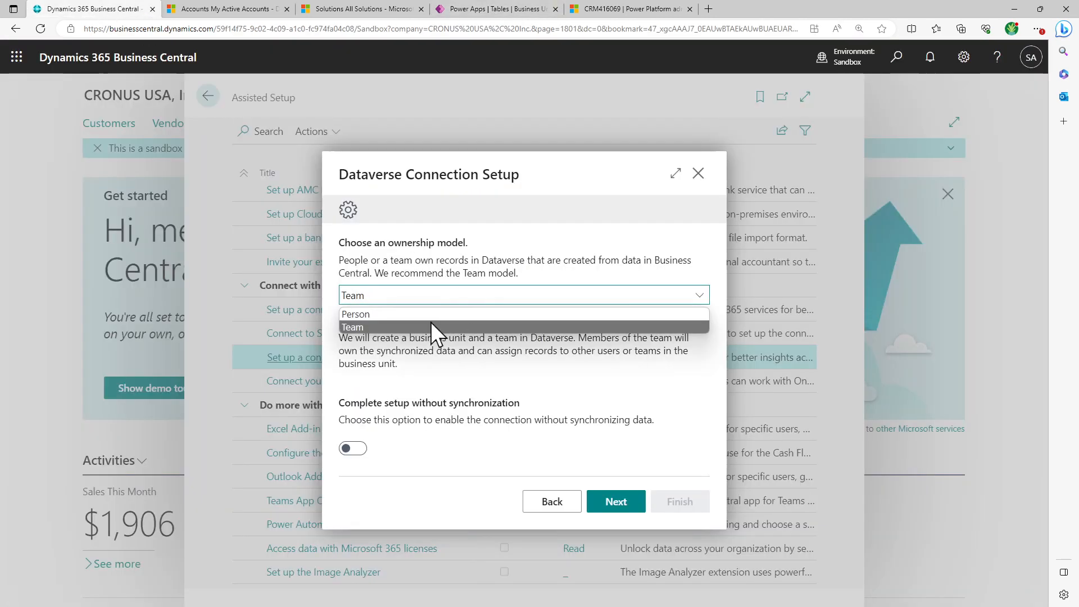
{"action": "left_click", "coordinate": [439, 305]}
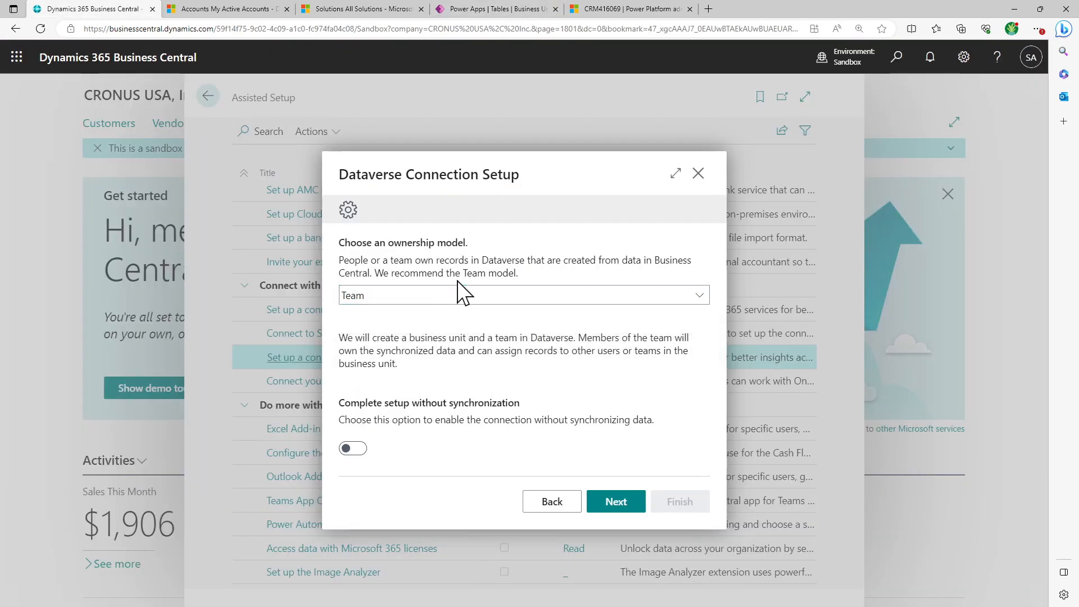
{"action": "left_click", "coordinate": [459, 294]}
{"action": "left_click", "coordinate": [396, 314]}
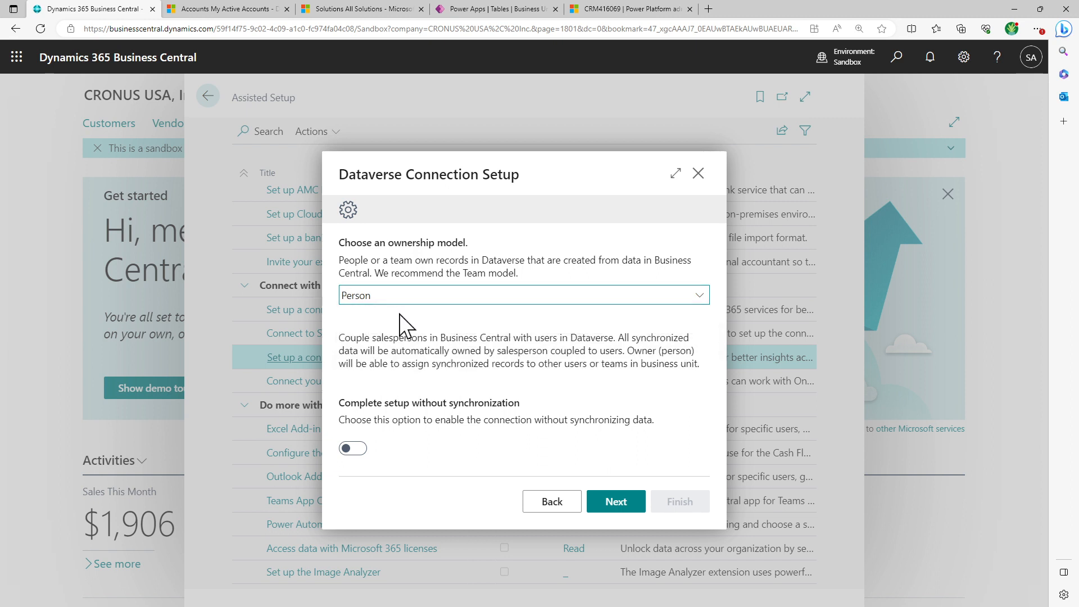
{"action": "left_click_drag", "start_coordinate": [412, 402], "coordinate": [691, 429]}
{"action": "triple_click", "coordinate": [478, 420]}
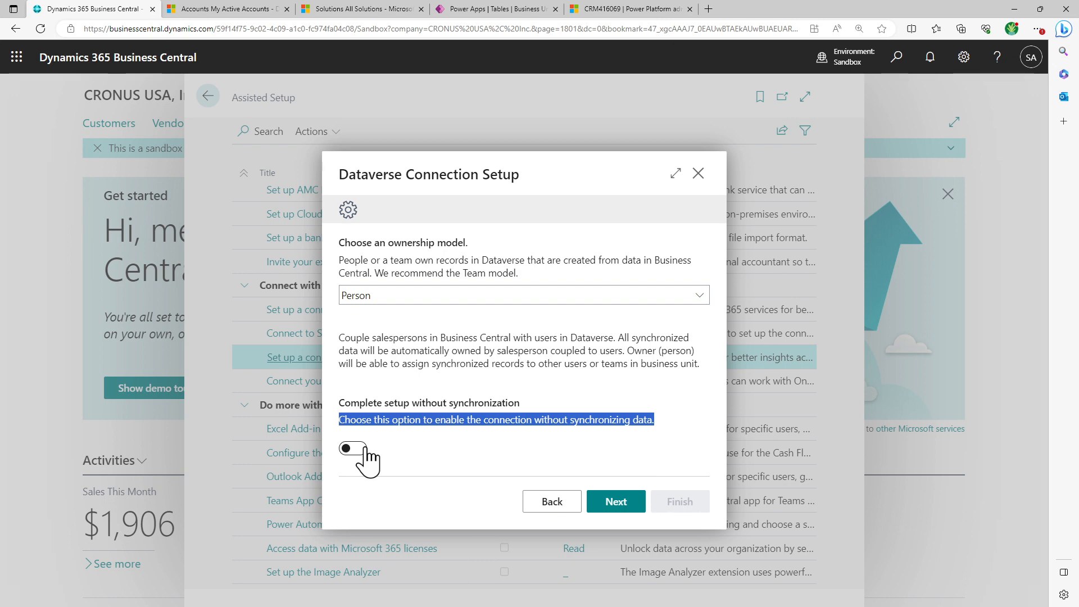
{"action": "left_click", "coordinate": [638, 501]}
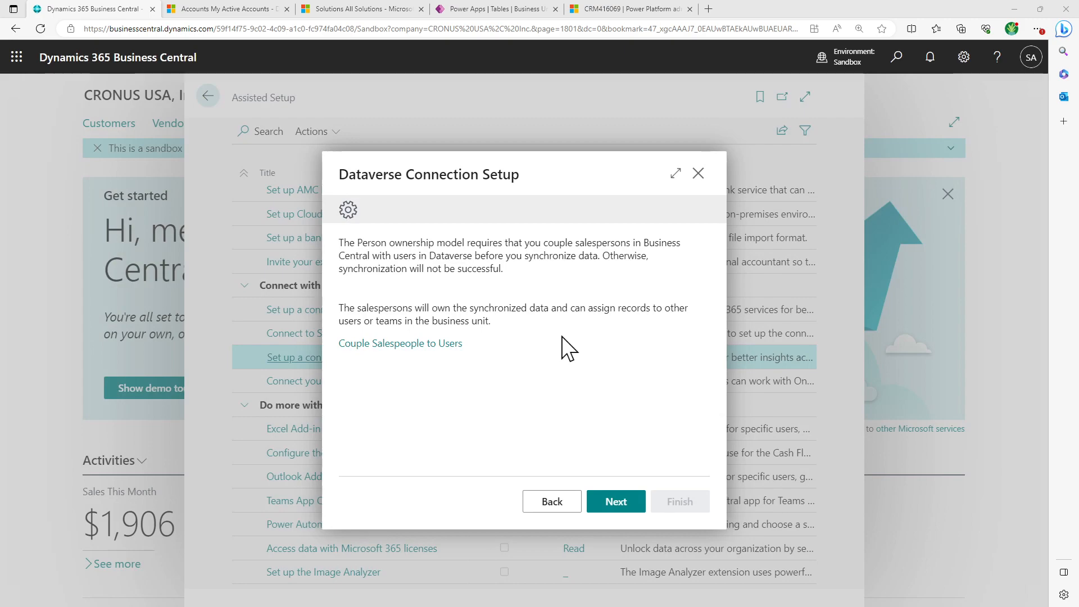
- Switch to the Dynamics 365 solutions list, sort it by newest installation date, and select the Business Central Dataverse base integration solution
{"action": "left_click", "coordinate": [348, 8]}
{"action": "scroll", "coordinate": [140, 275], "scroll_direction": "down", "scroll_amount": 5}
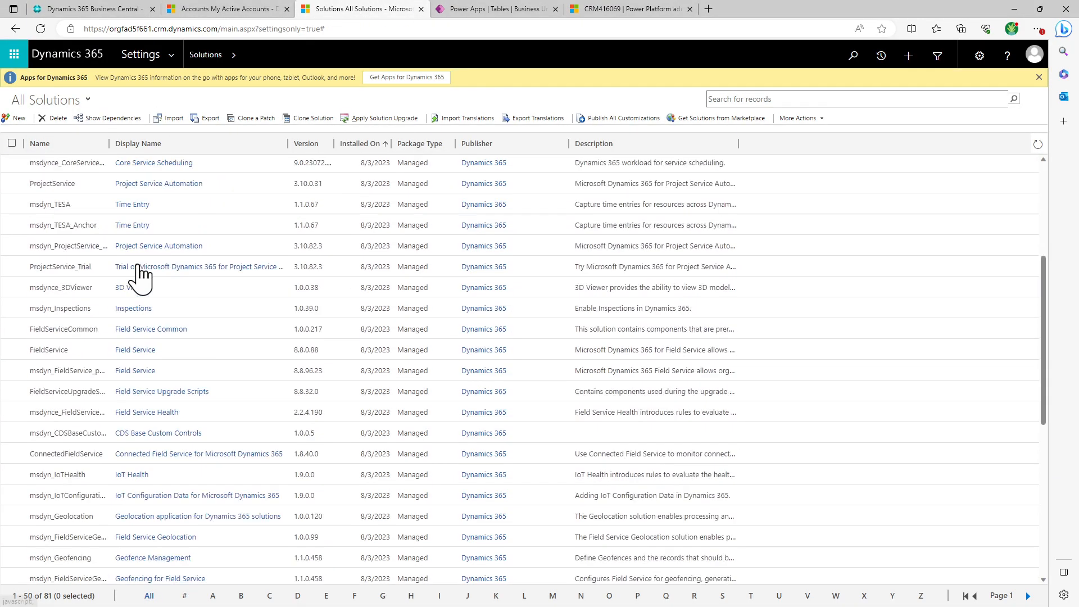
{"action": "scroll", "coordinate": [141, 275], "scroll_direction": "up", "scroll_amount": 5}
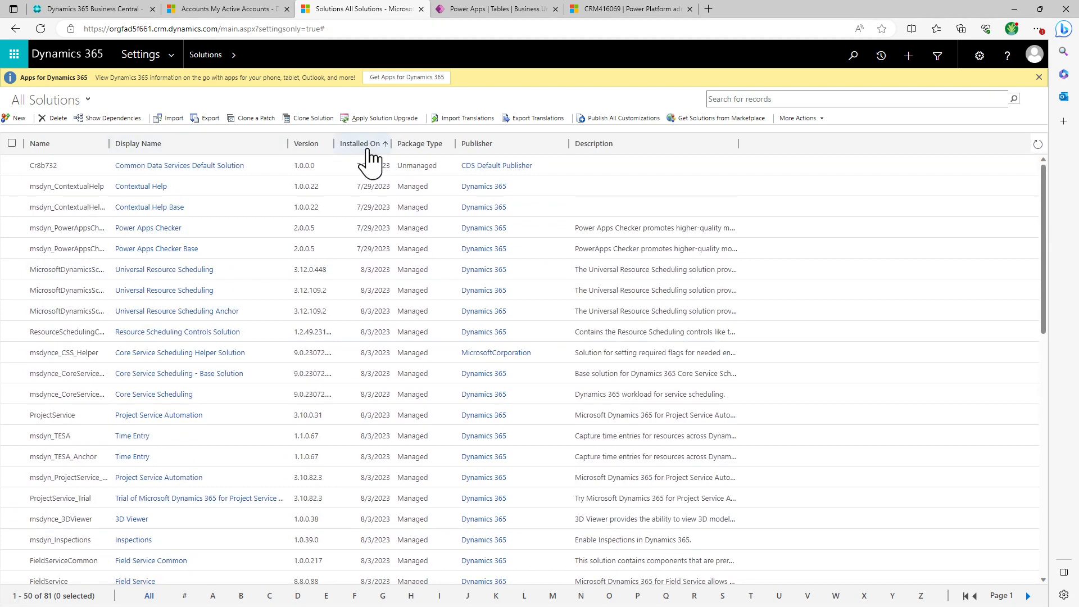
{"action": "left_click", "coordinate": [369, 143]}
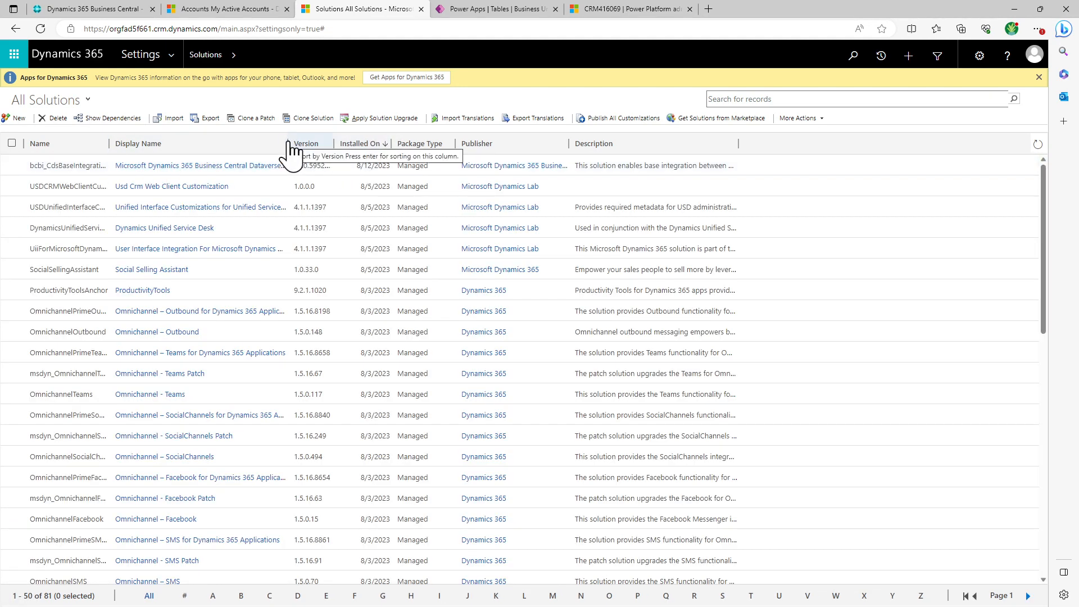
{"action": "left_click", "coordinate": [11, 165]}
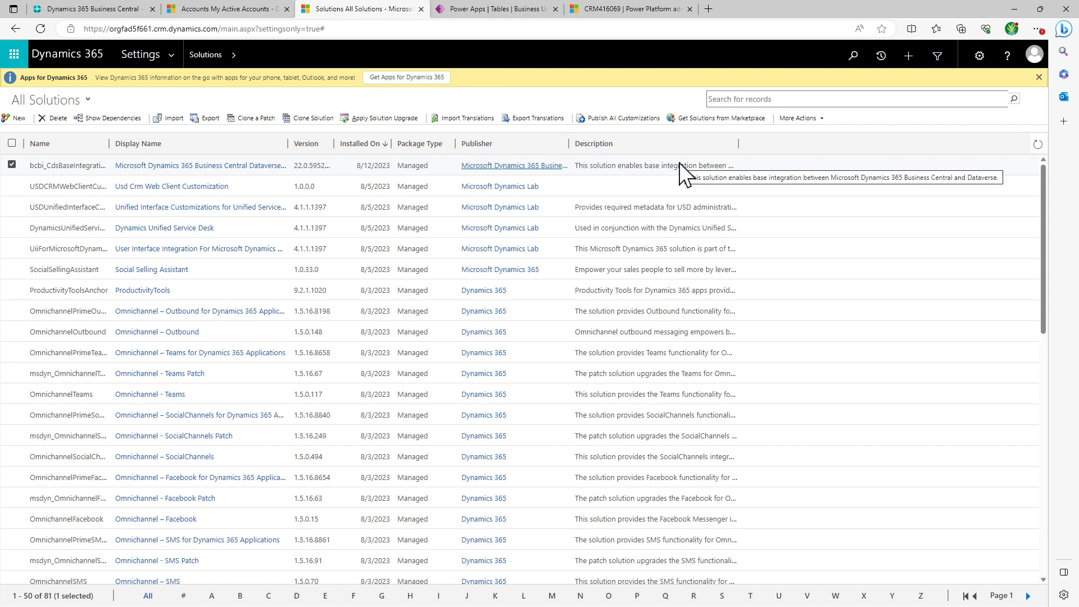
- Return to Business Central and try to continue the connection setup without coupling any salespeople
{"action": "left_click", "coordinate": [125, 11]}
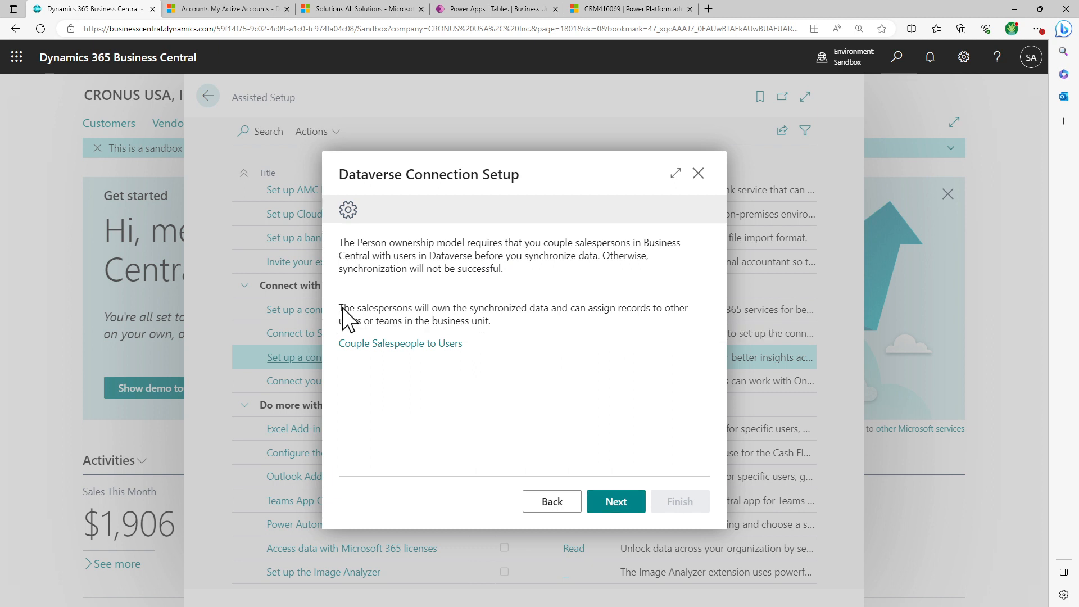
{"action": "left_click_drag", "start_coordinate": [343, 308], "coordinate": [493, 330]}
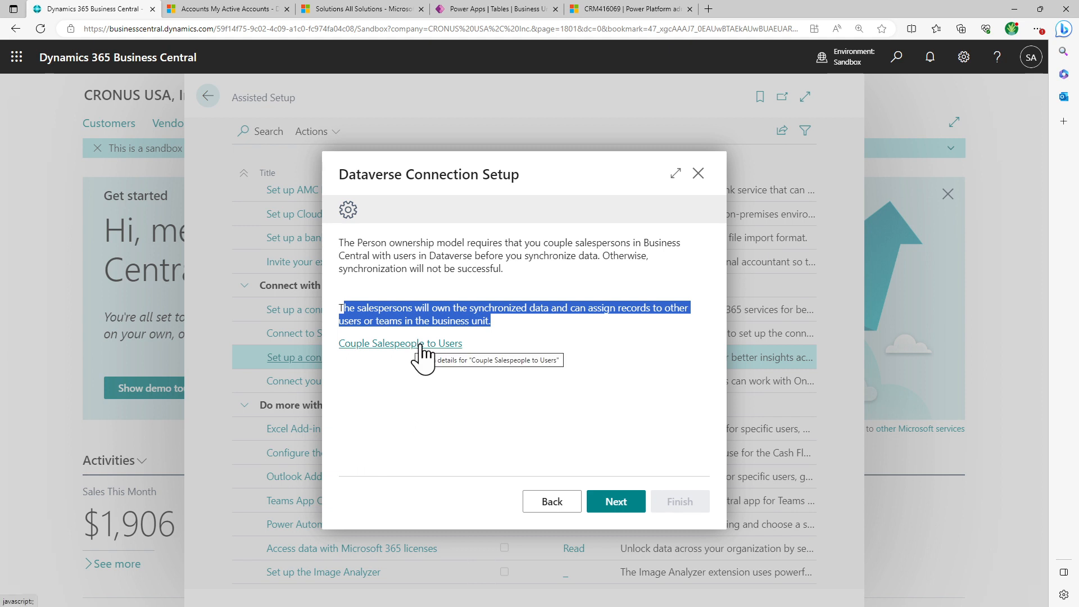
{"action": "left_click", "coordinate": [605, 503]}
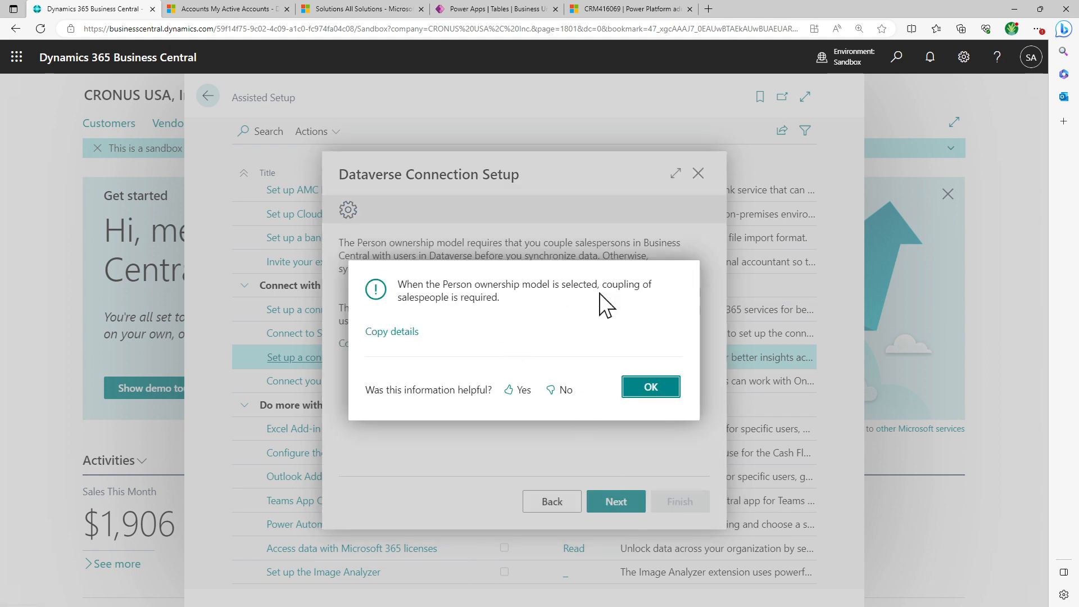
{"action": "left_click", "coordinate": [643, 385]}
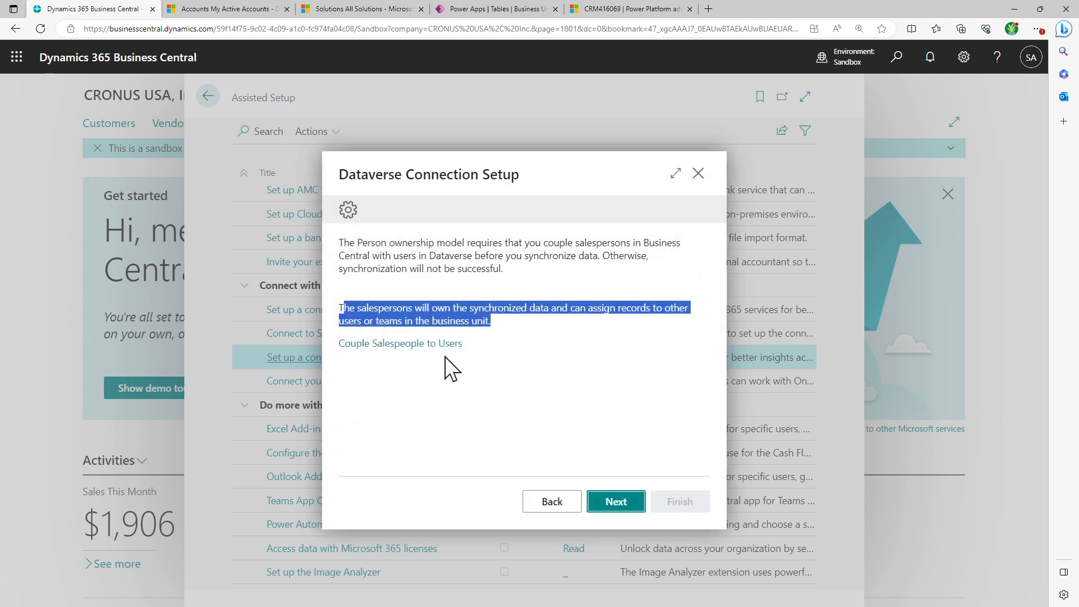
- Couple the System Administrator Dataverse user with salesperson code BC and continue to the first-time synchronization page
{"action": "left_click", "coordinate": [427, 343]}
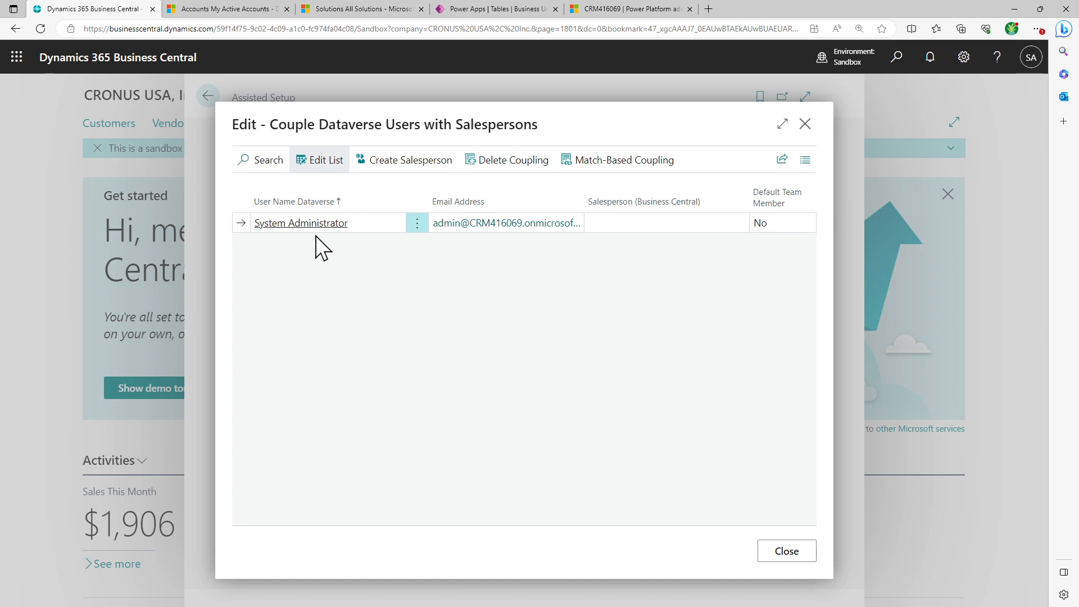
{"action": "left_click", "coordinate": [644, 224]}
{"action": "left_click", "coordinate": [737, 223]}
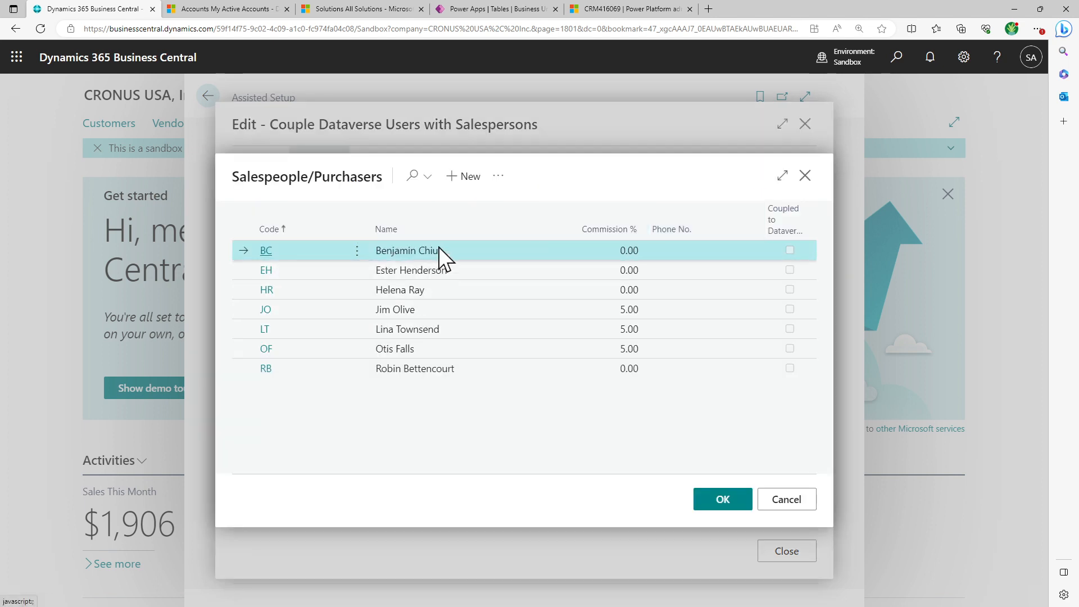
{"action": "left_click", "coordinate": [733, 506]}
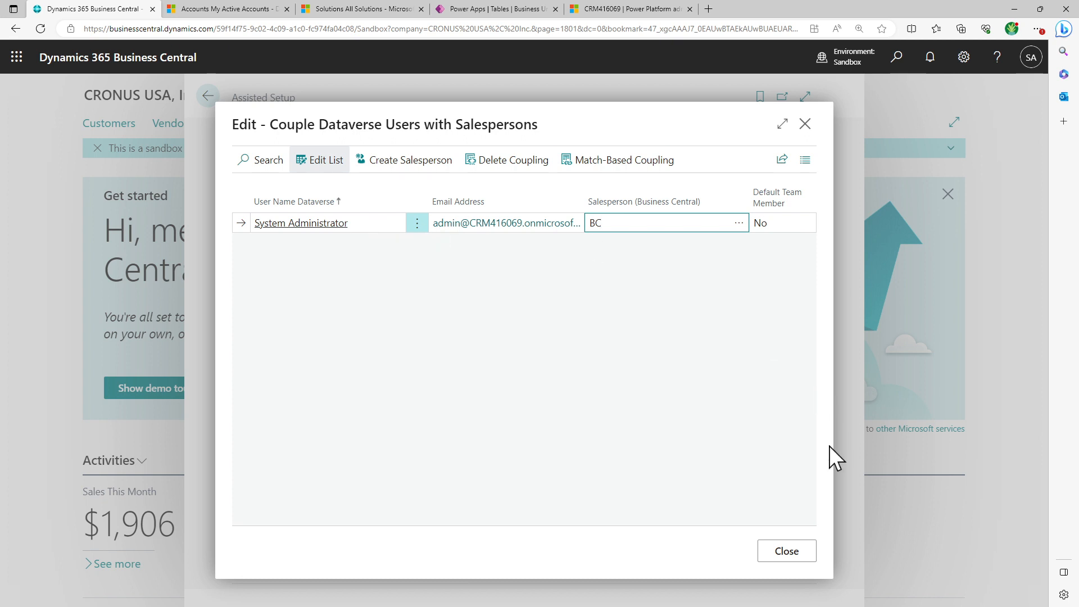
{"action": "left_click", "coordinate": [787, 556]}
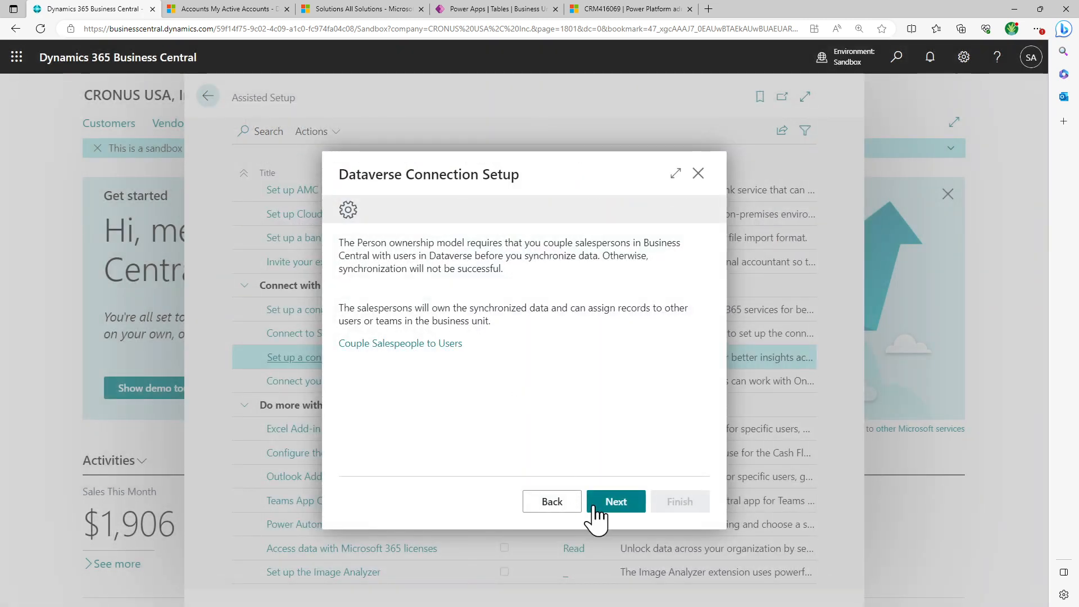
{"action": "left_click", "coordinate": [609, 506]}
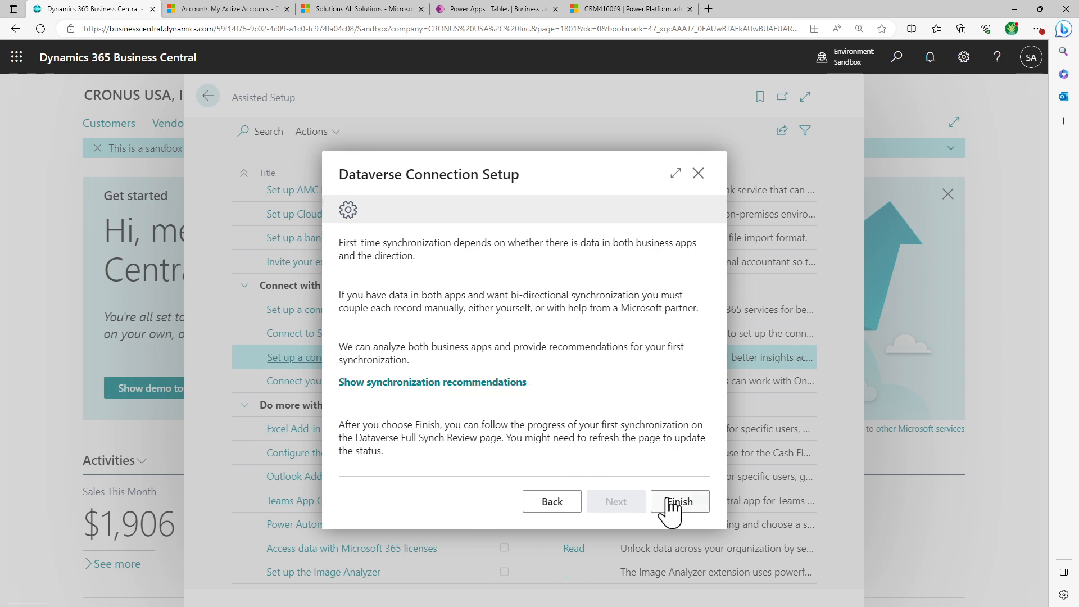
- Finish the Dataverse connection setup and expand the Dataverse Full Synch. Review page
{"action": "left_click_drag", "start_coordinate": [338, 426], "coordinate": [418, 454]}
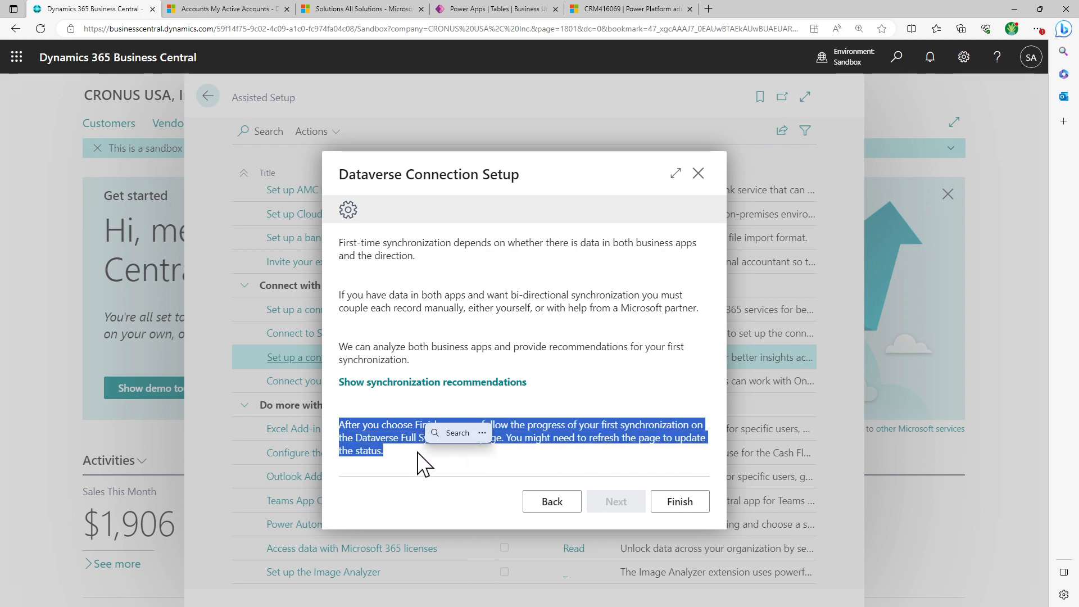
{"action": "left_click", "coordinate": [680, 502]}
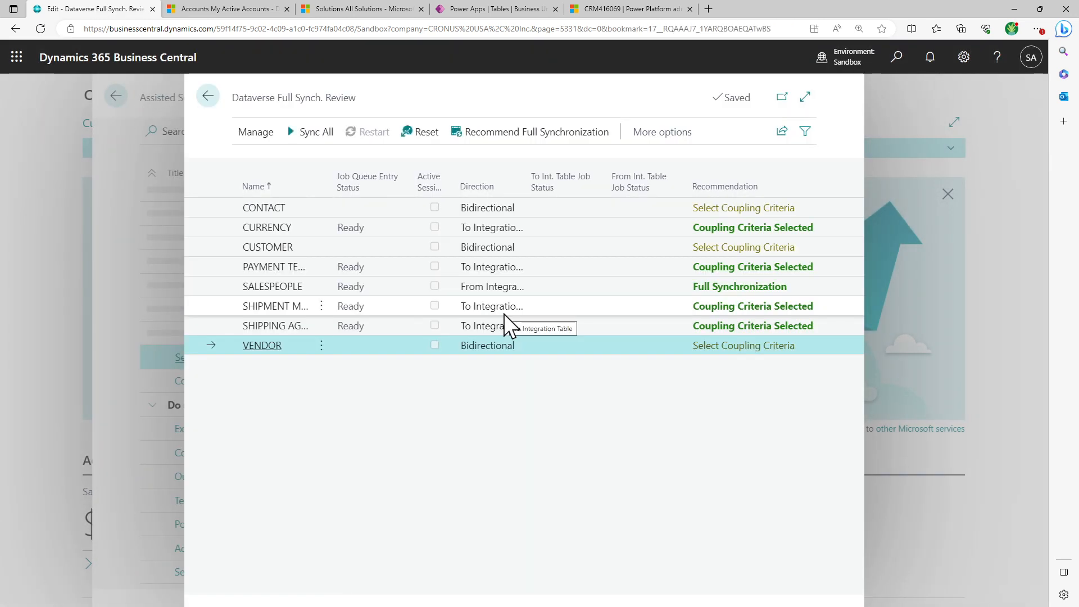
{"action": "left_click", "coordinate": [805, 97]}
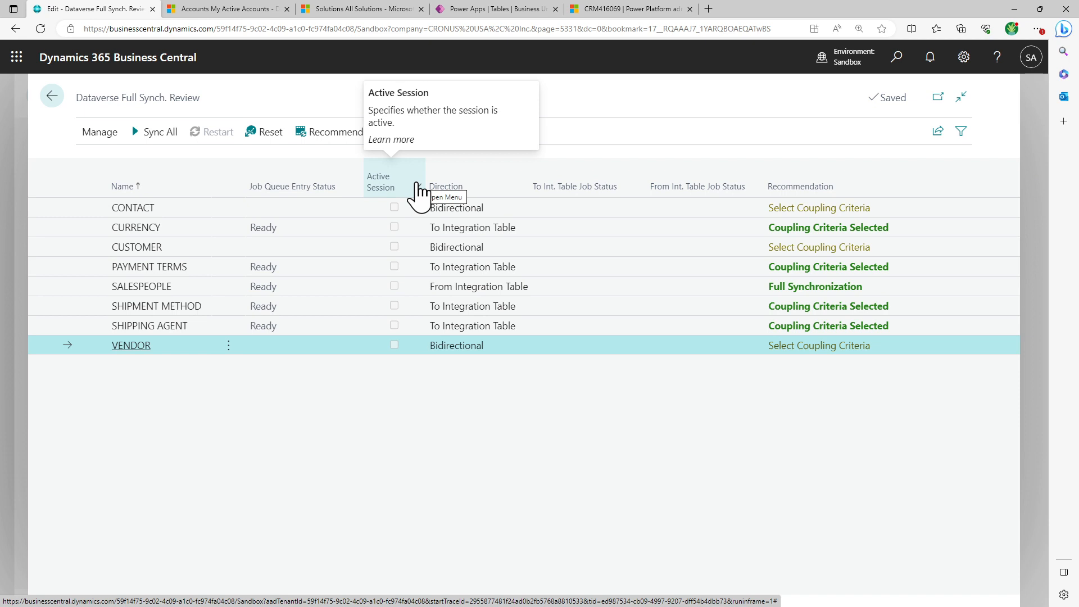
- Review the direction and recommendation of each table in the full synchronization list, from CONTACT through VENDOR
{"action": "left_click", "coordinate": [178, 214]}
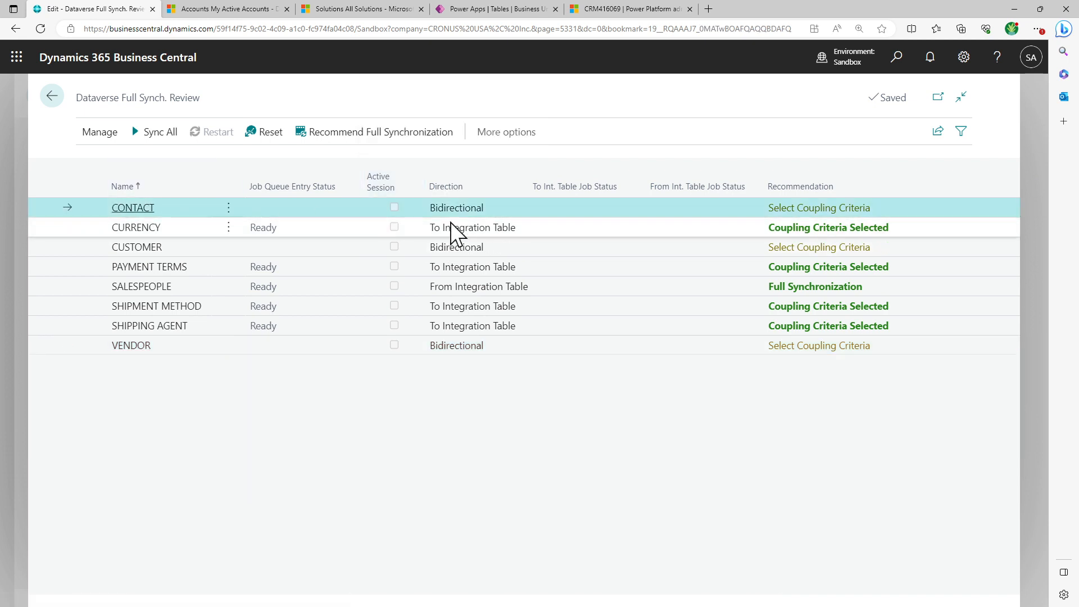
{"action": "left_click", "coordinate": [200, 231]}
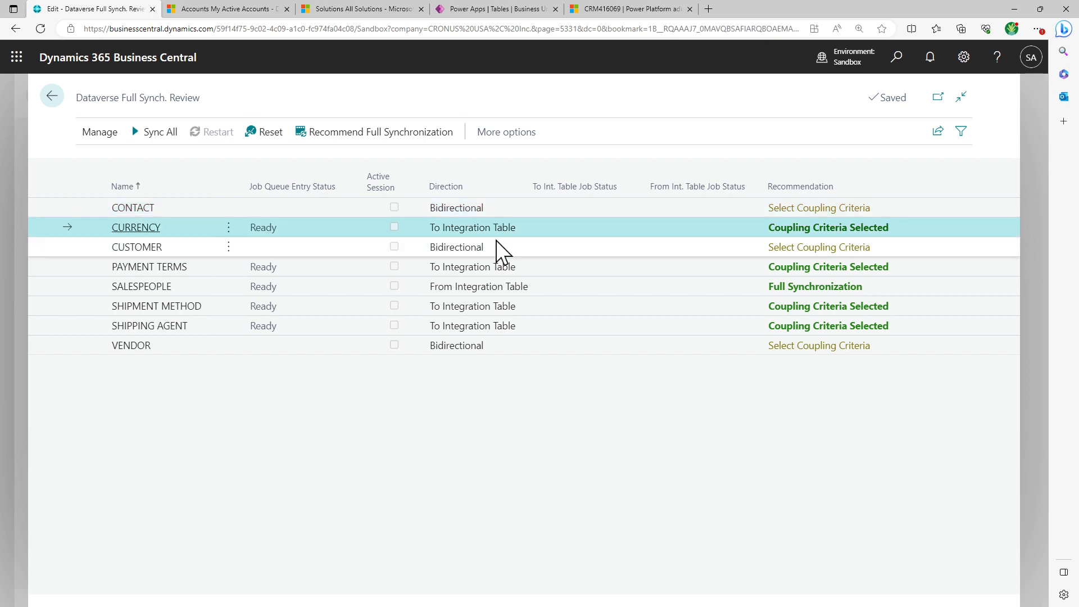
{"action": "left_click", "coordinate": [196, 253]}
{"action": "left_click", "coordinate": [204, 267]}
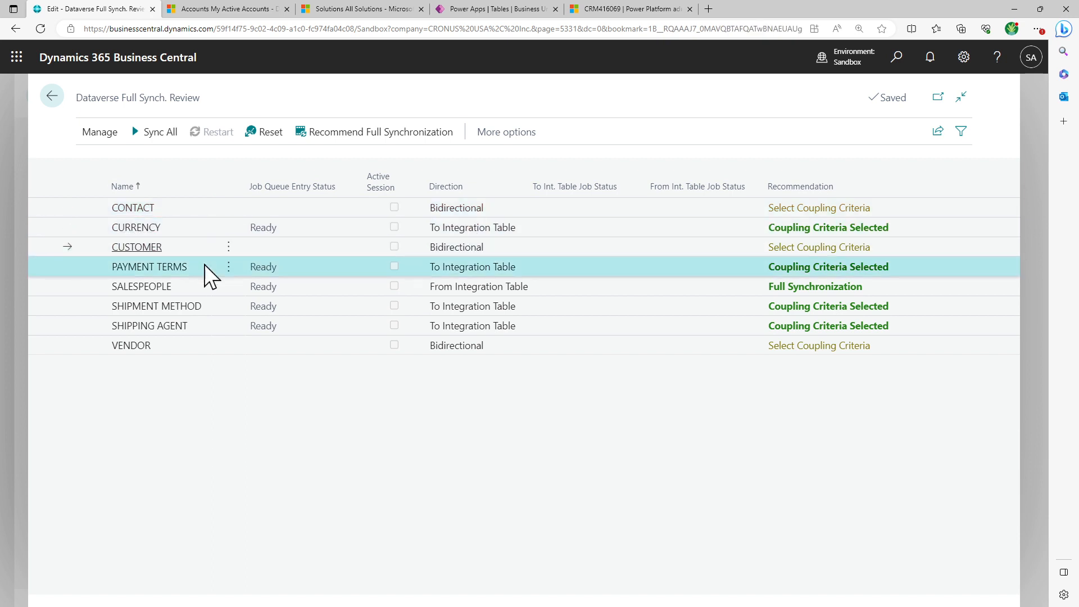
{"action": "left_click", "coordinate": [205, 290]}
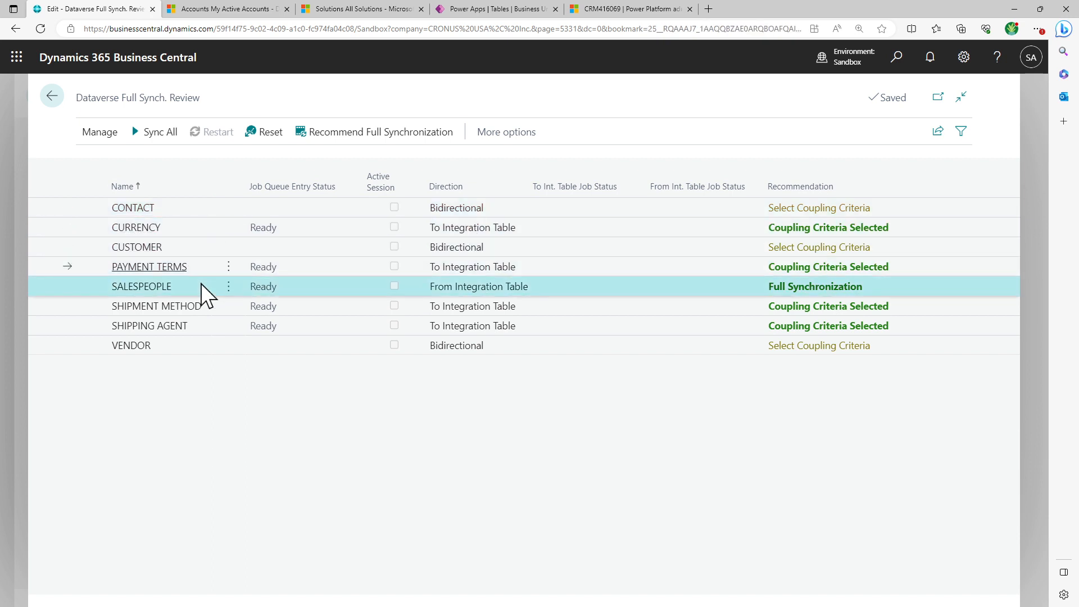
{"action": "left_click", "coordinate": [204, 317]}
{"action": "left_click", "coordinate": [200, 332]}
{"action": "left_click", "coordinate": [194, 353]}
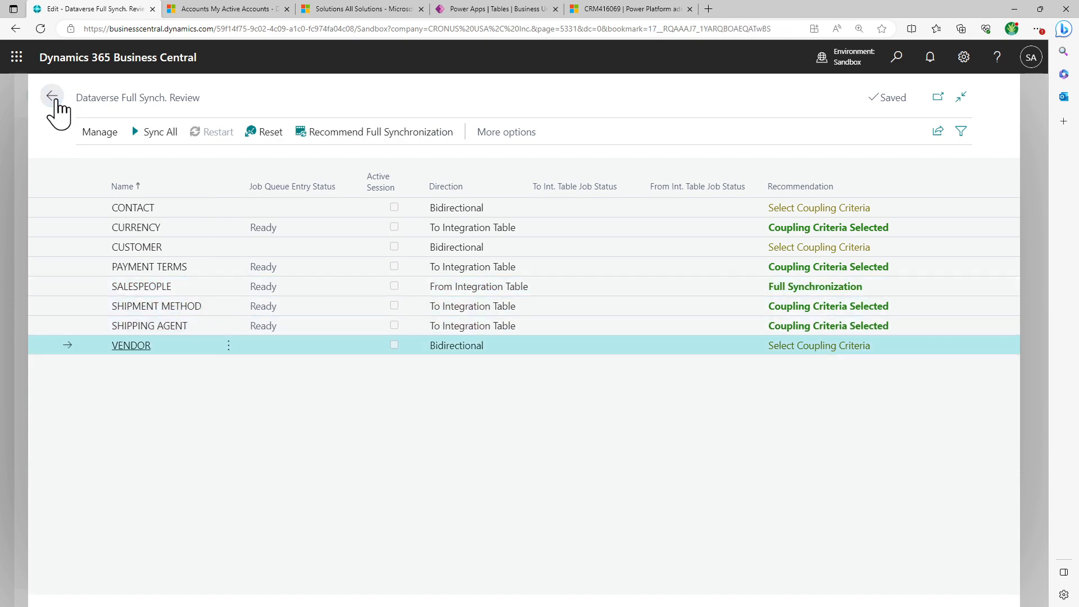
- Return to Assisted Setup and complete the Dynamics 365 Sales connection setup, keeping the prefilled Sales URL
{"action": "left_click", "coordinate": [54, 98]}
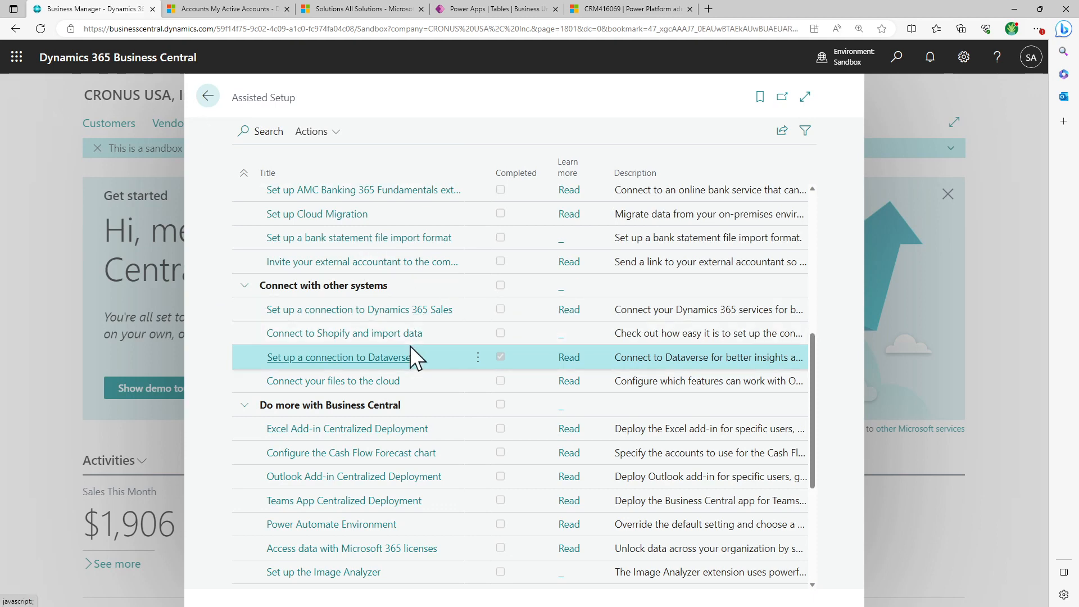
{"action": "left_click", "coordinate": [279, 316]}
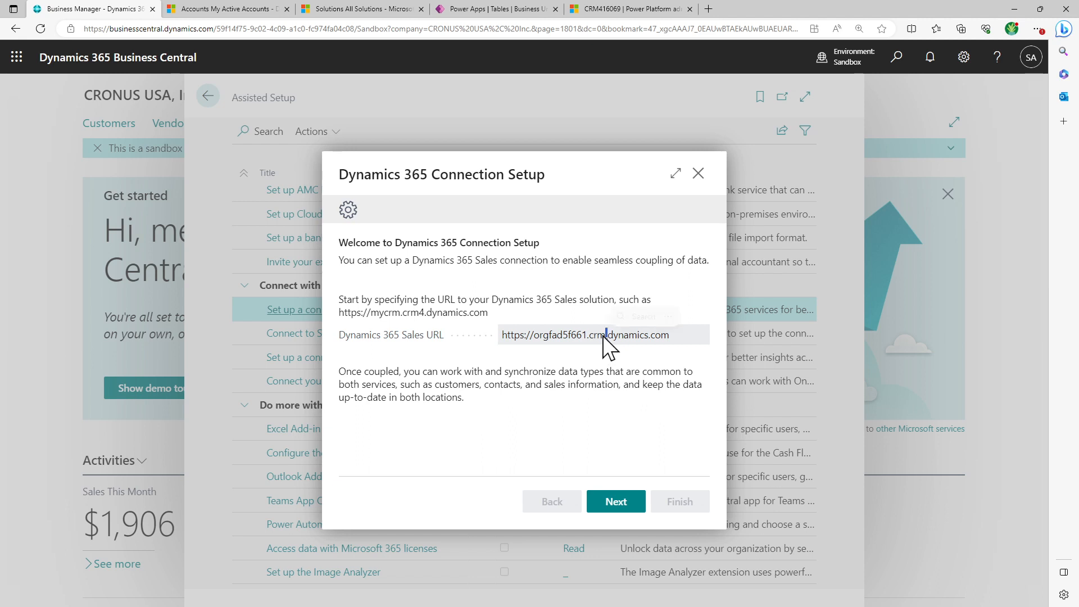
{"action": "left_click", "coordinate": [602, 335]}
{"action": "left_click", "coordinate": [616, 503]}
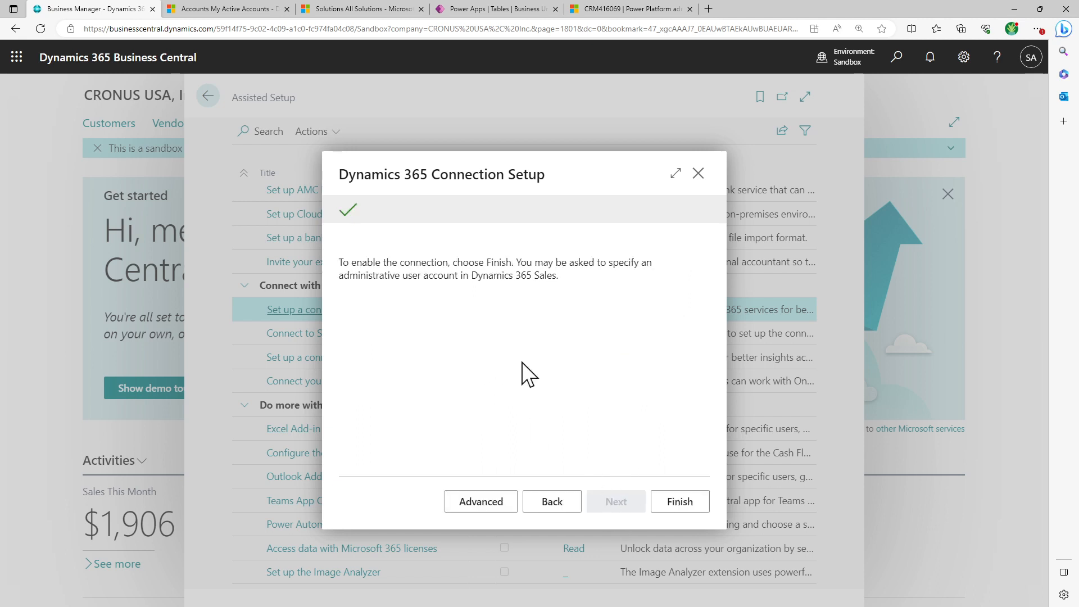
{"action": "left_click", "coordinate": [670, 505]}
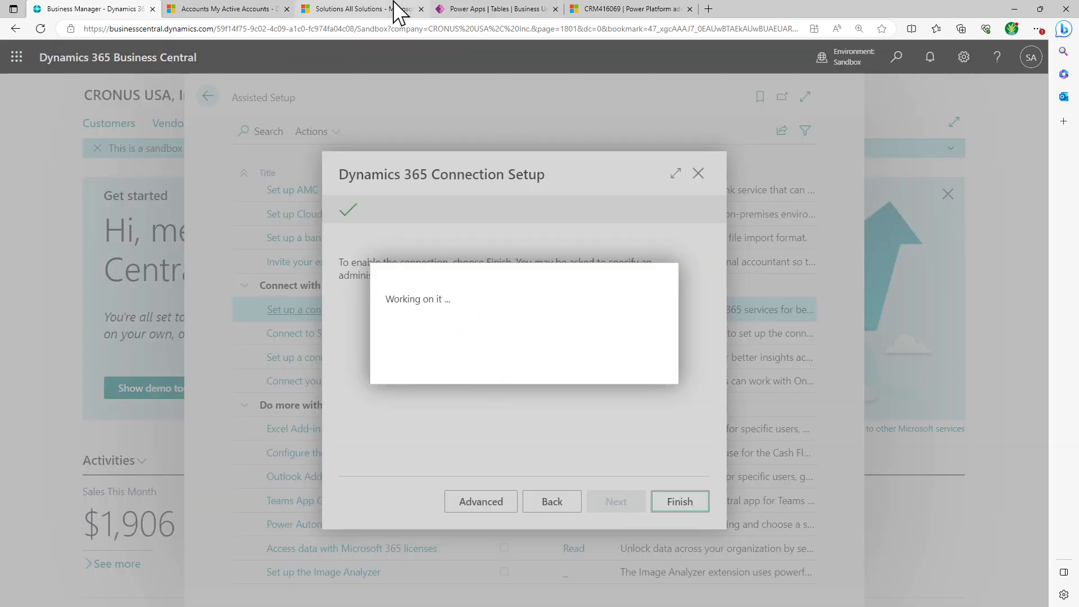
- Switch to the Dynamics 365 solutions list, sort it by newest installation date, and widen the Version column
{"action": "left_click", "coordinate": [398, 11]}
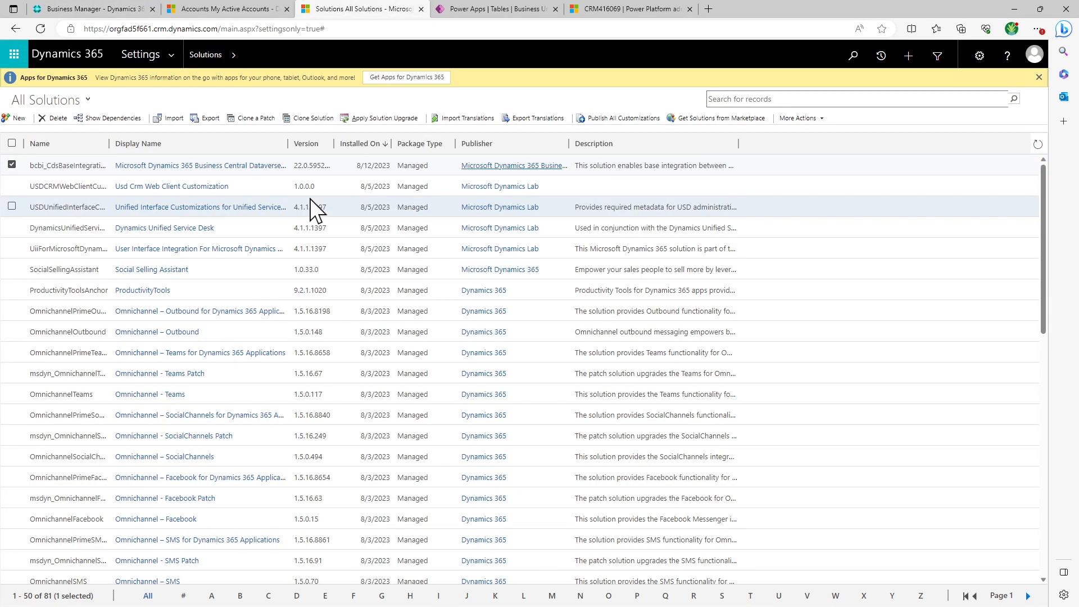
{"action": "left_click", "coordinate": [361, 143]}
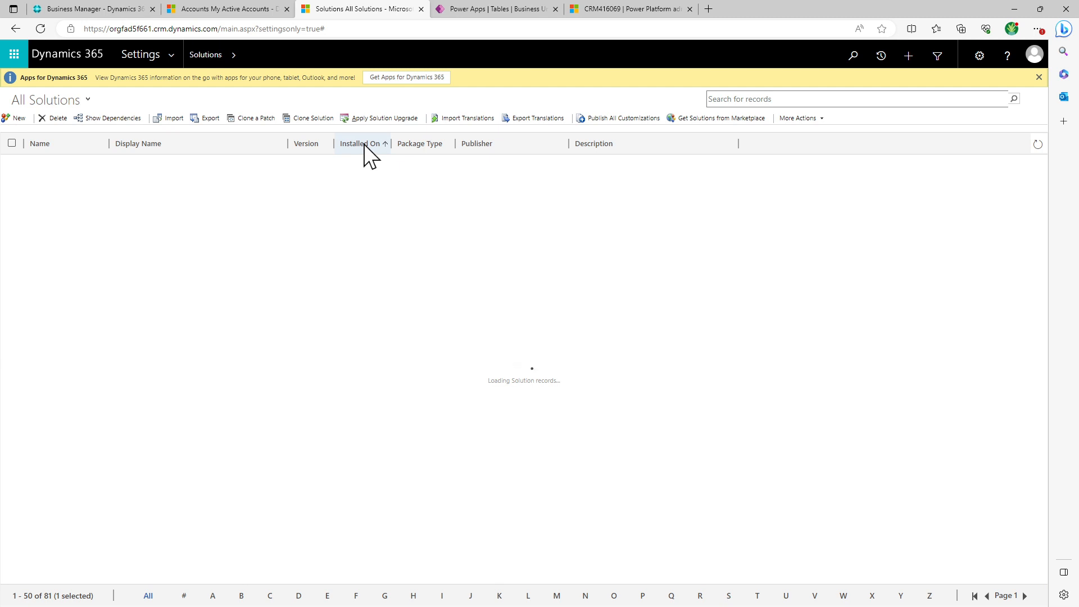
{"action": "left_click", "coordinate": [92, 10]}
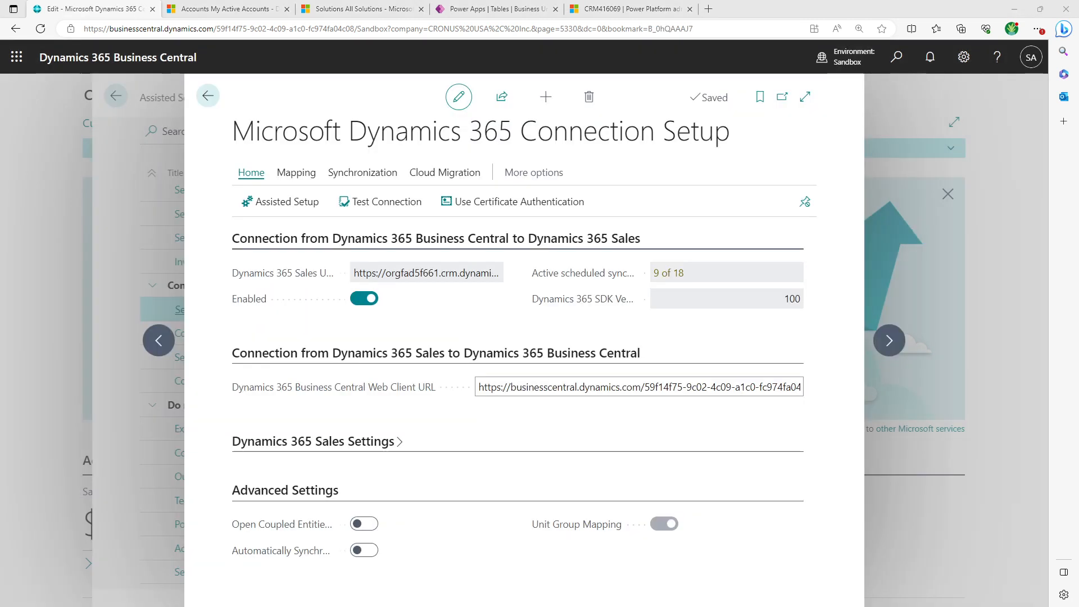
{"action": "left_click", "coordinate": [344, 2]}
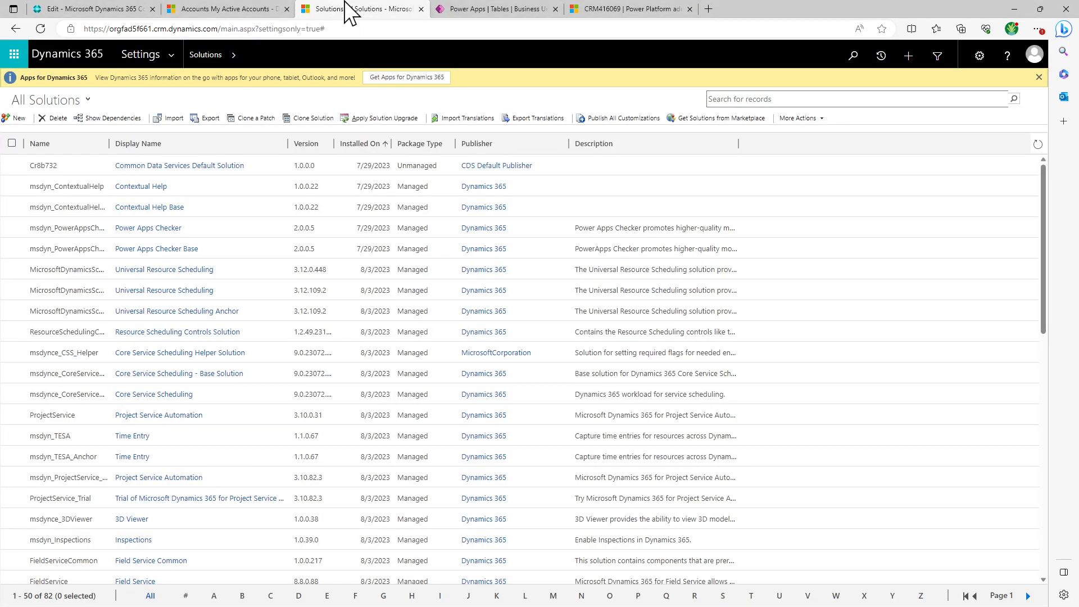
{"action": "left_click", "coordinate": [355, 145]}
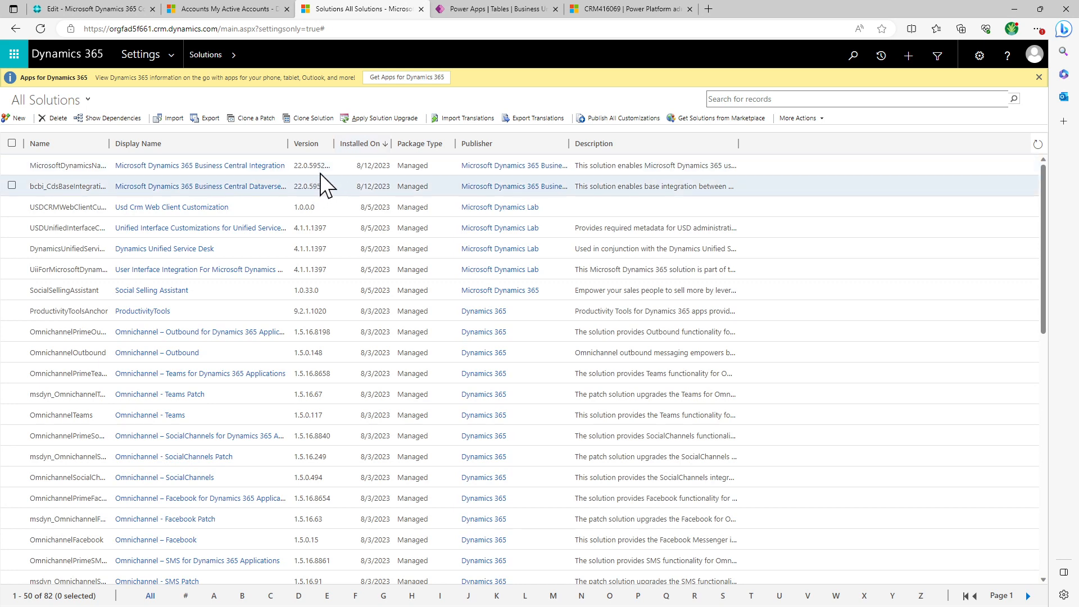
{"action": "left_click_drag", "start_coordinate": [335, 145], "coordinate": [368, 145]}
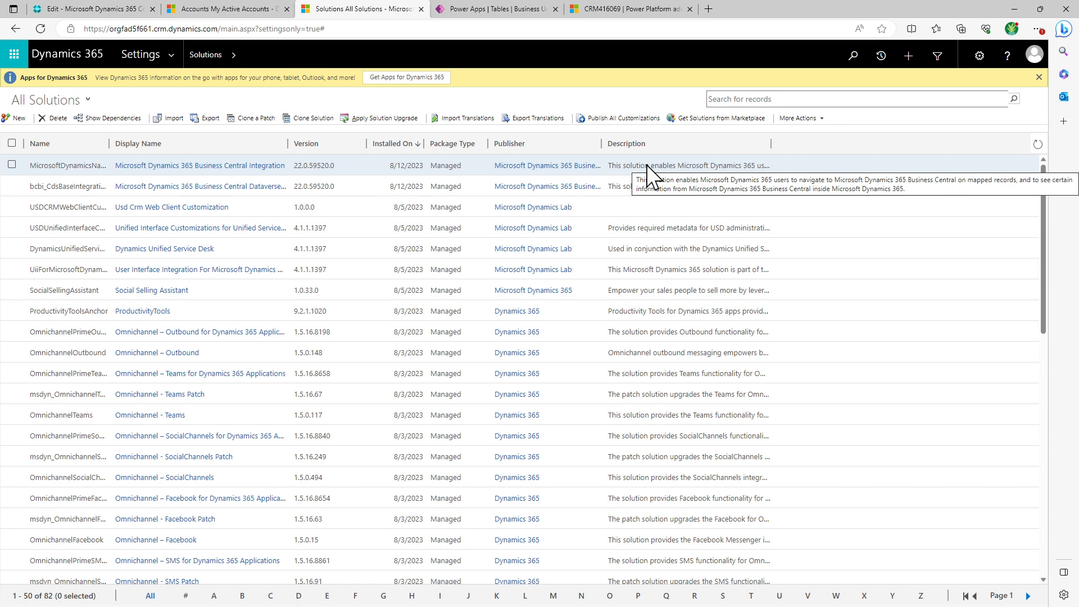
- Return to Business Central, inspect the Web Client URL in the connection setup, and expand the Dynamics 365 Sales Settings section
{"action": "left_click", "coordinate": [91, 9]}
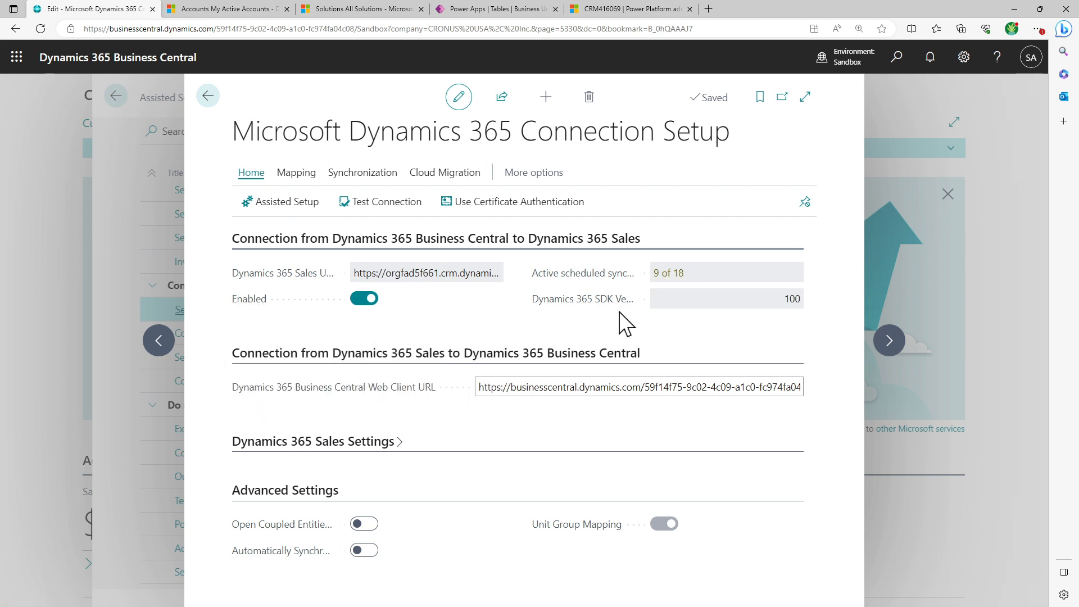
{"action": "mouse_move", "coordinate": [620, 309]}
{"action": "left_click", "coordinate": [740, 388]}
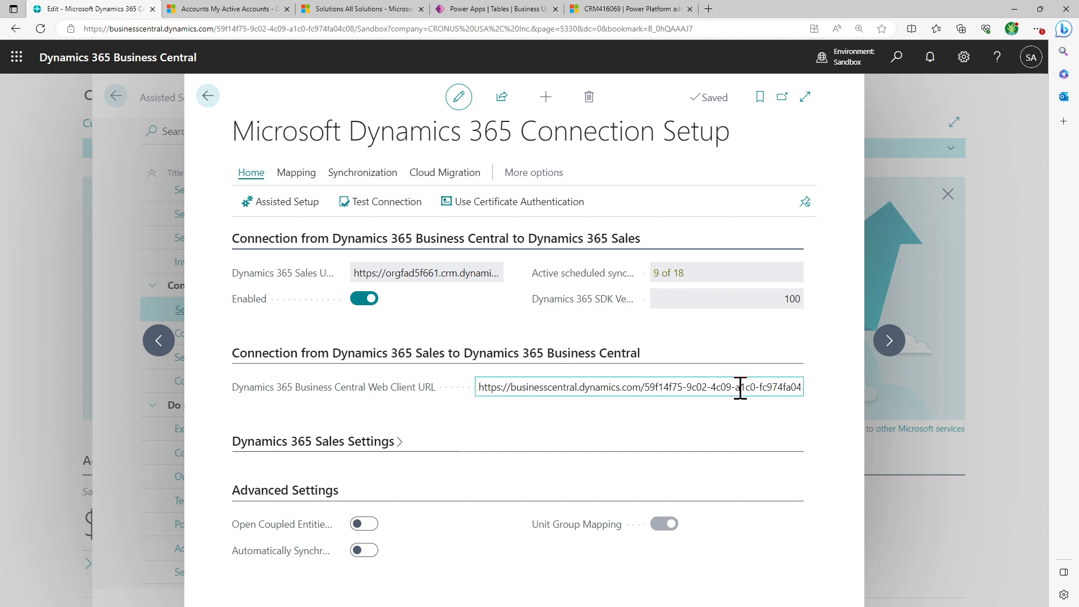
{"action": "triple_click", "coordinate": [740, 387]}
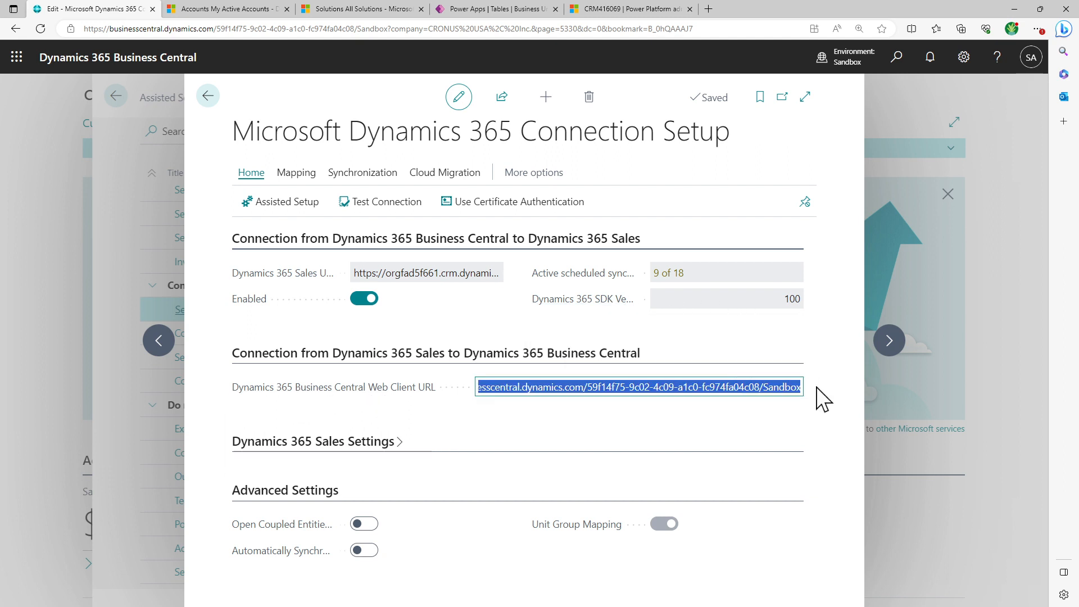
{"action": "left_click", "coordinate": [302, 448]}
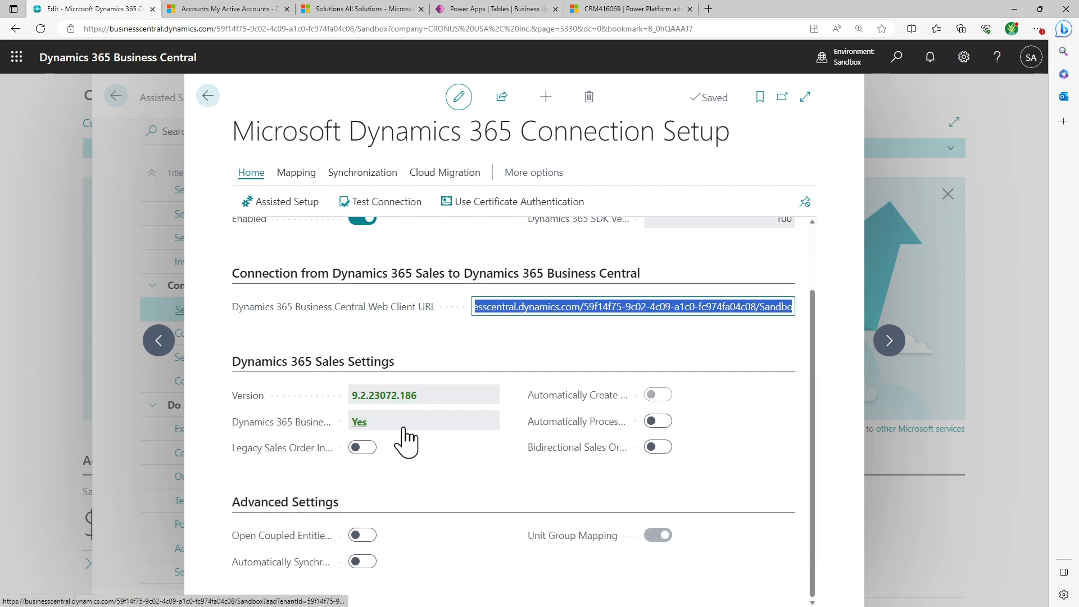
{"action": "mouse_move", "coordinate": [325, 430]}
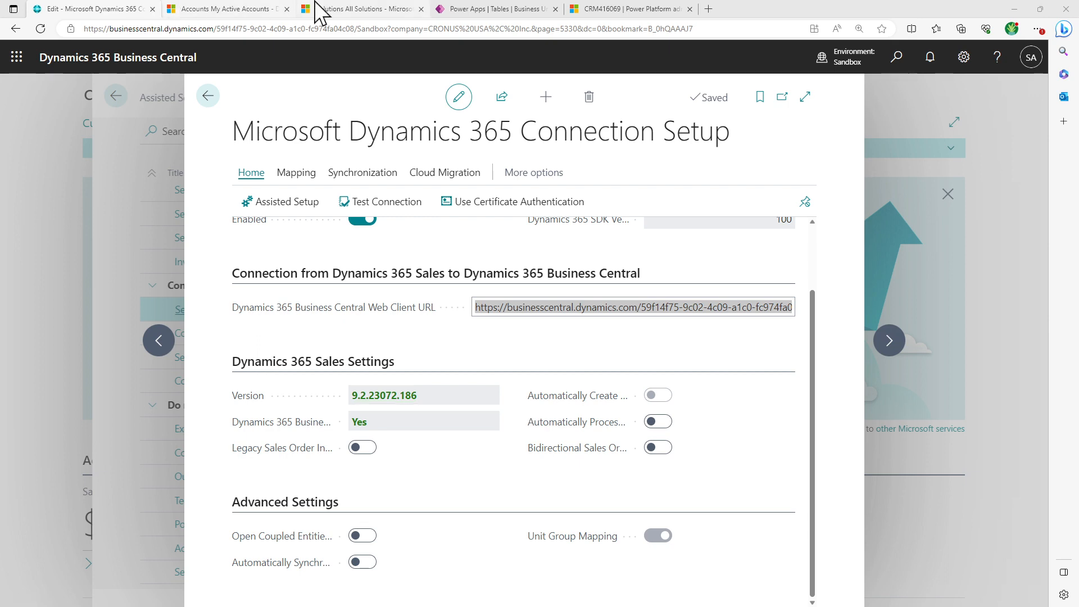
- Switch to the Dynamics 365 accounts page, show the About information, and highlight the server version
{"action": "left_click", "coordinate": [347, 10]}
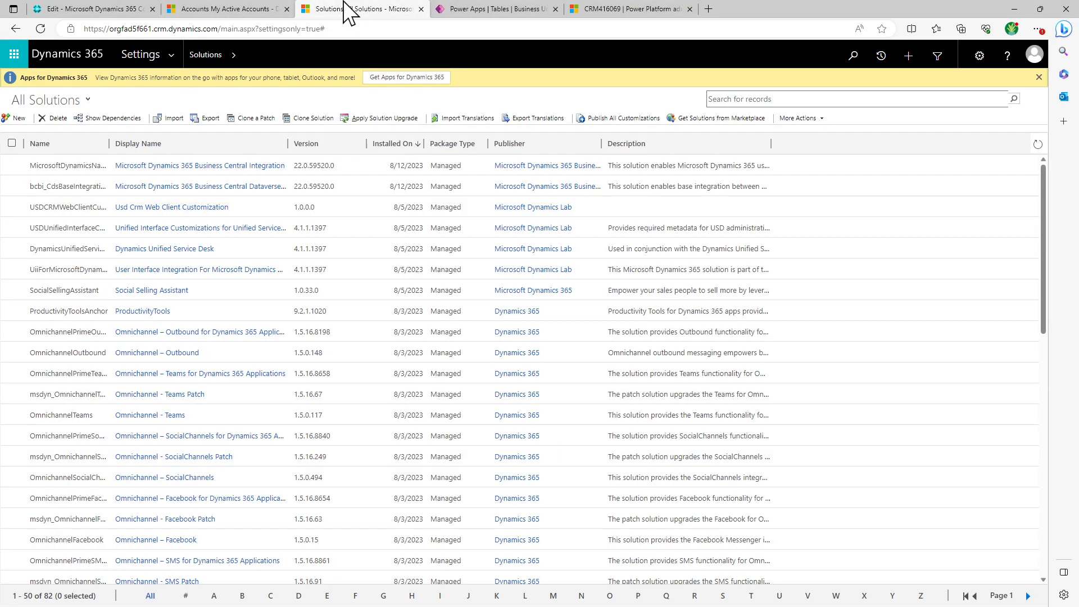
{"action": "left_click", "coordinate": [242, 10]}
{"action": "left_click", "coordinate": [981, 58]}
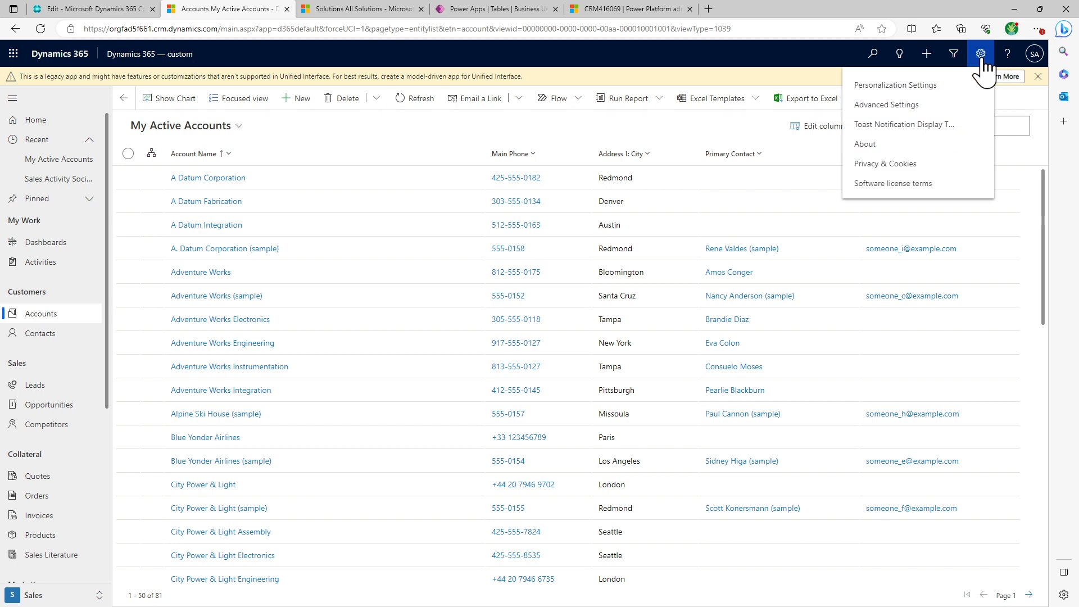
{"action": "left_click", "coordinate": [905, 144]}
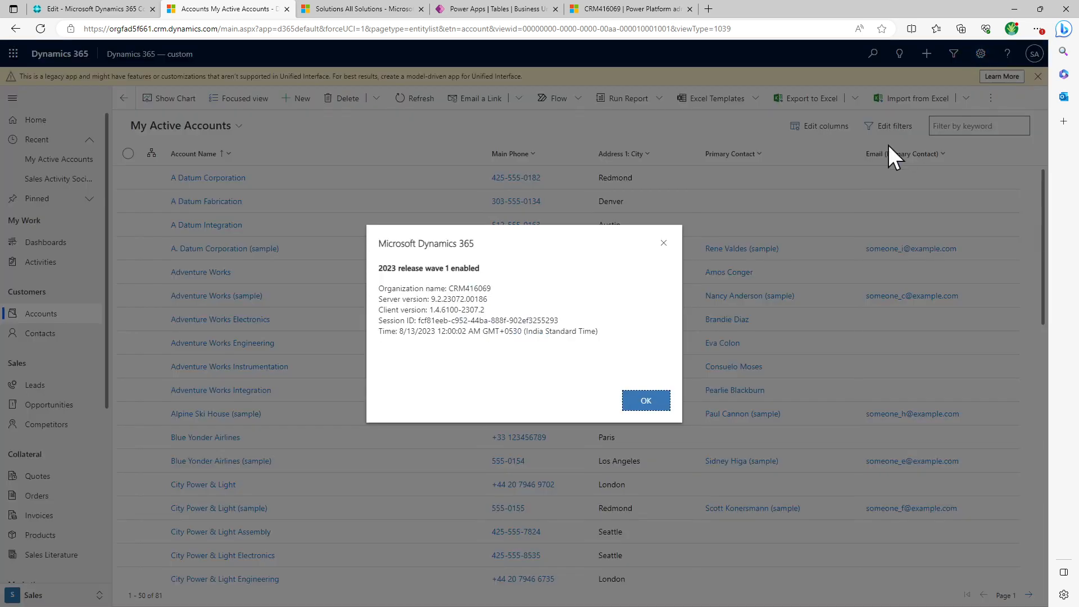
{"action": "double_click", "coordinate": [438, 299]}
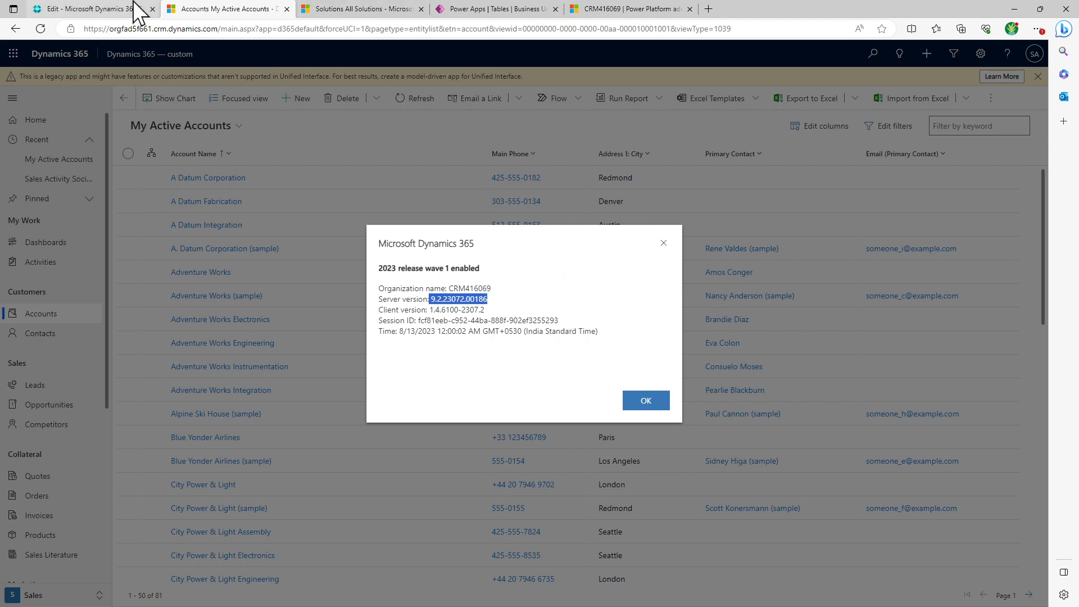
- Compare the Dynamics 365 server version with the version in Business Central's connection setup
{"action": "left_click", "coordinate": [101, 2]}
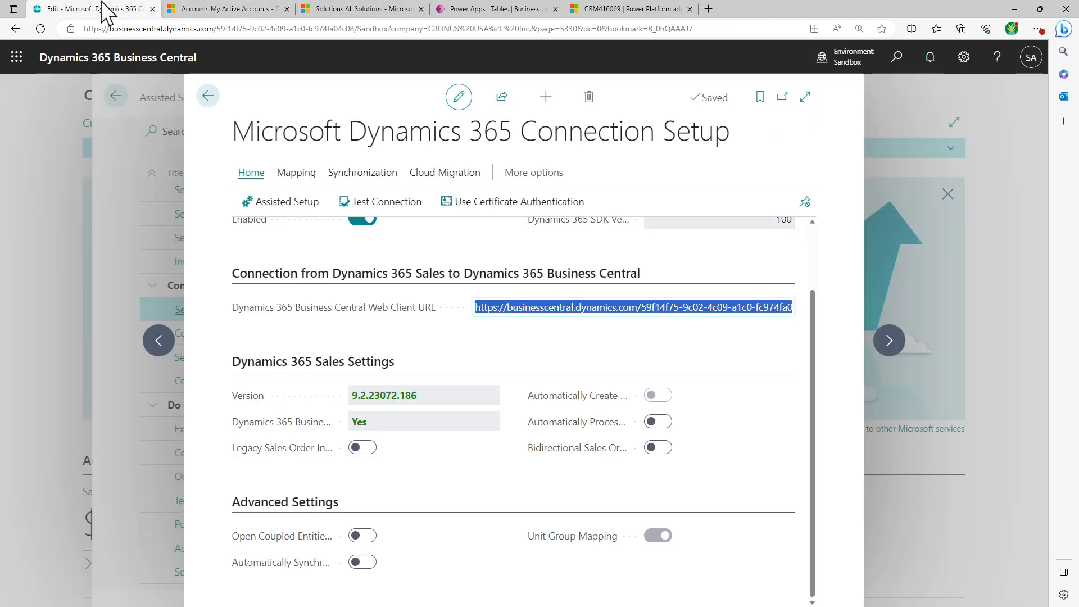
{"action": "left_click", "coordinate": [224, 3]}
{"action": "left_click", "coordinate": [492, 293]}
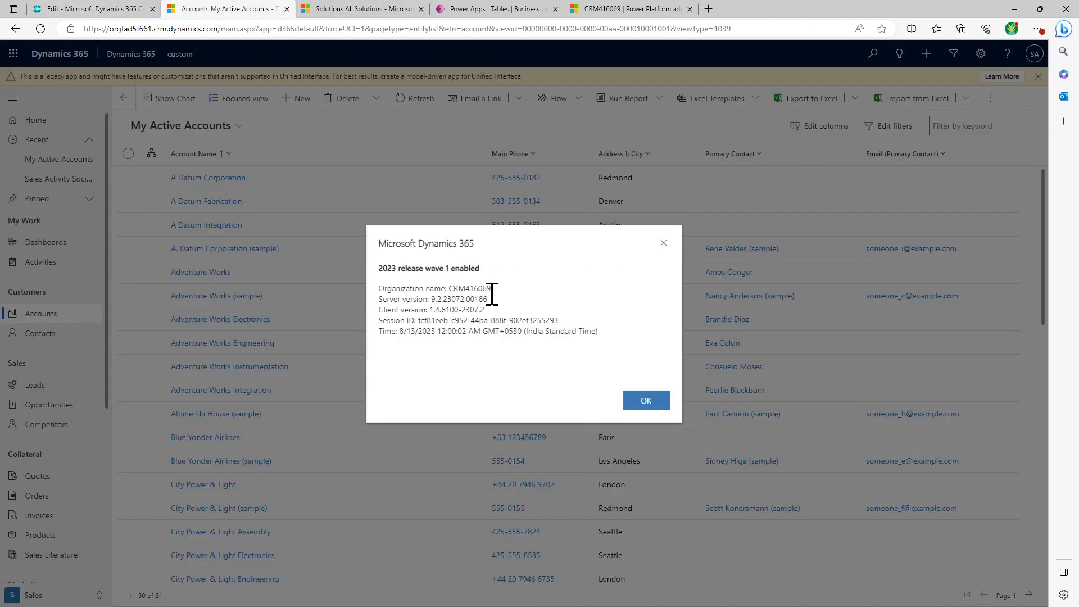
{"action": "left_click_drag", "start_coordinate": [493, 294], "coordinate": [377, 299]}
{"action": "left_click", "coordinate": [95, 8]}
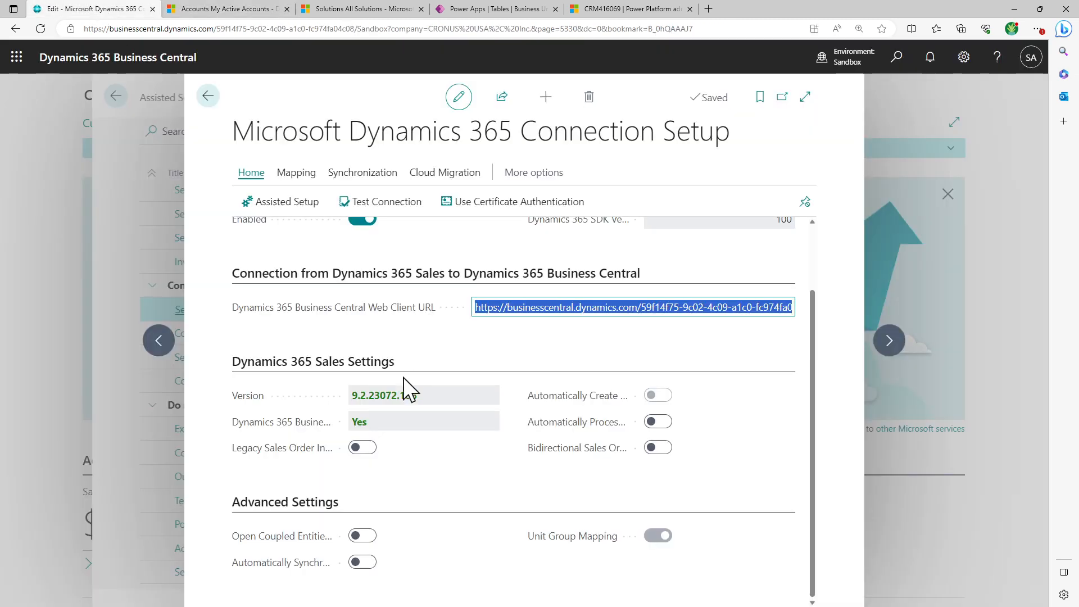
- Check the Integration Solution Imported setting against the Business Central Integration entry in the Dynamics 365 solutions list
{"action": "mouse_move", "coordinate": [289, 432]}
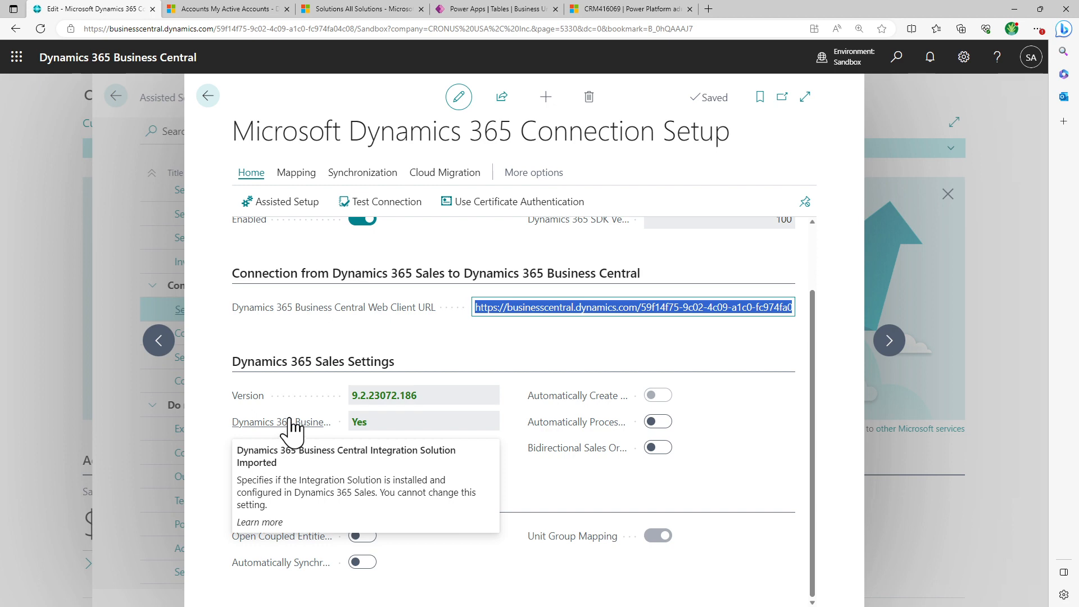
{"action": "left_click", "coordinate": [382, 9]}
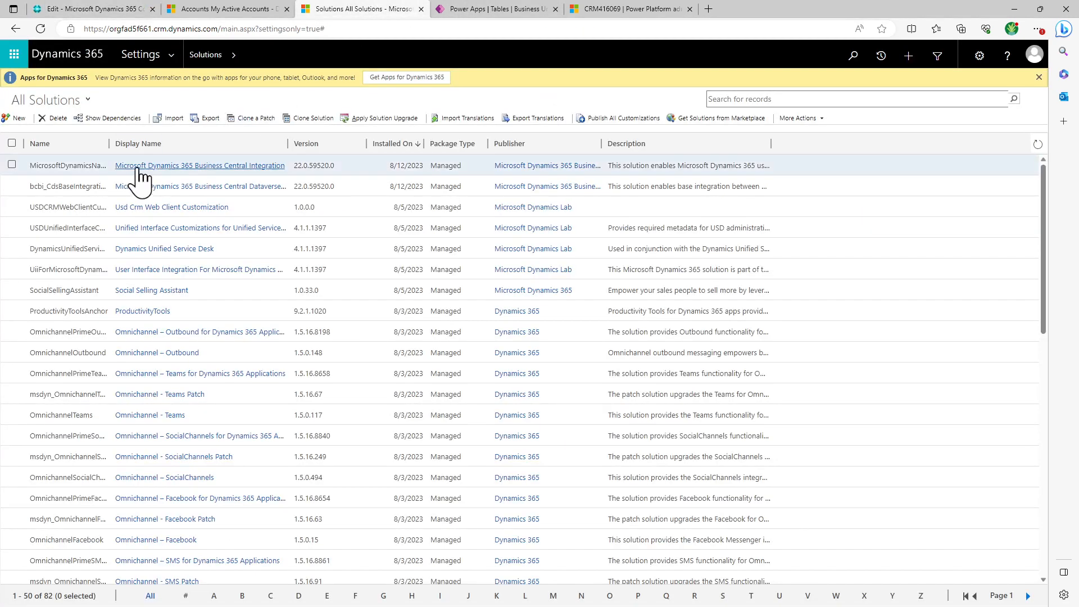
{"action": "left_click", "coordinate": [84, 9]}
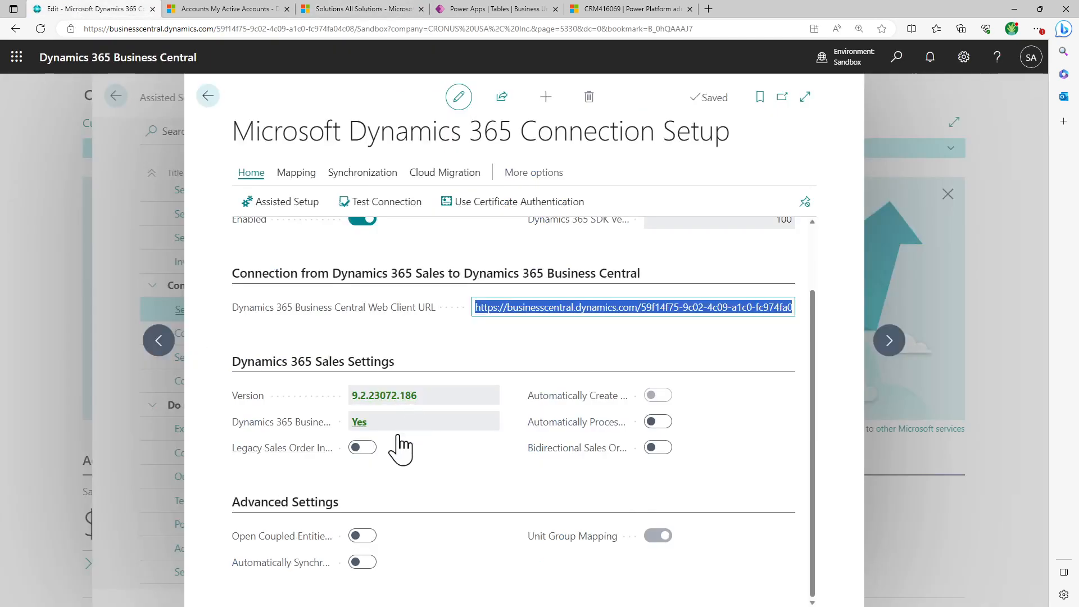
- Read the descriptions of the Legacy Sales Order Integration Enabled and Automatically Create Sales Orders settings
{"action": "mouse_move", "coordinate": [293, 448]}
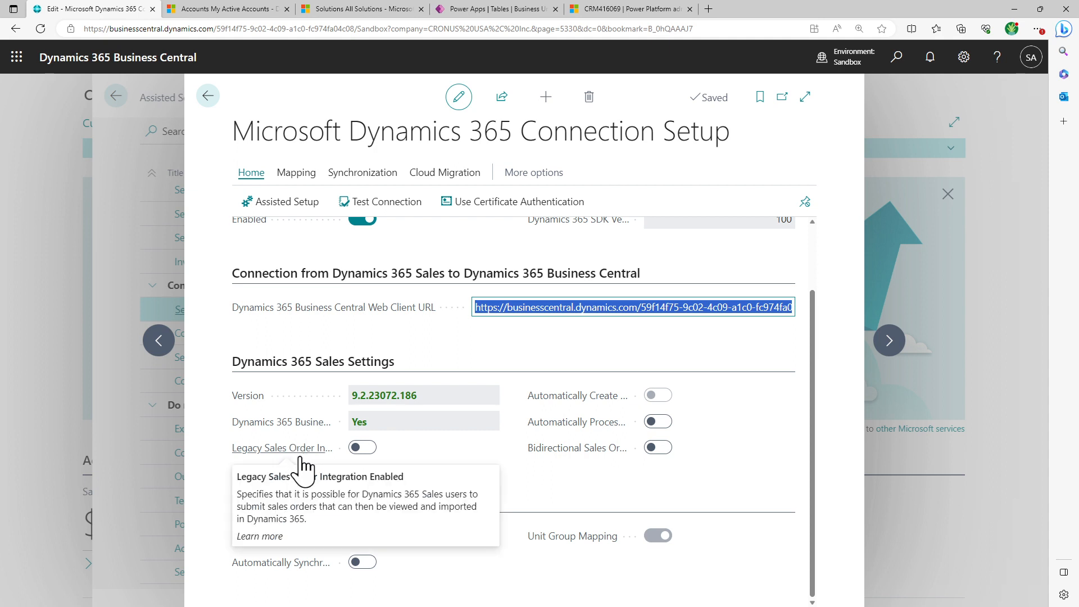
{"action": "triple_click", "coordinate": [306, 477]}
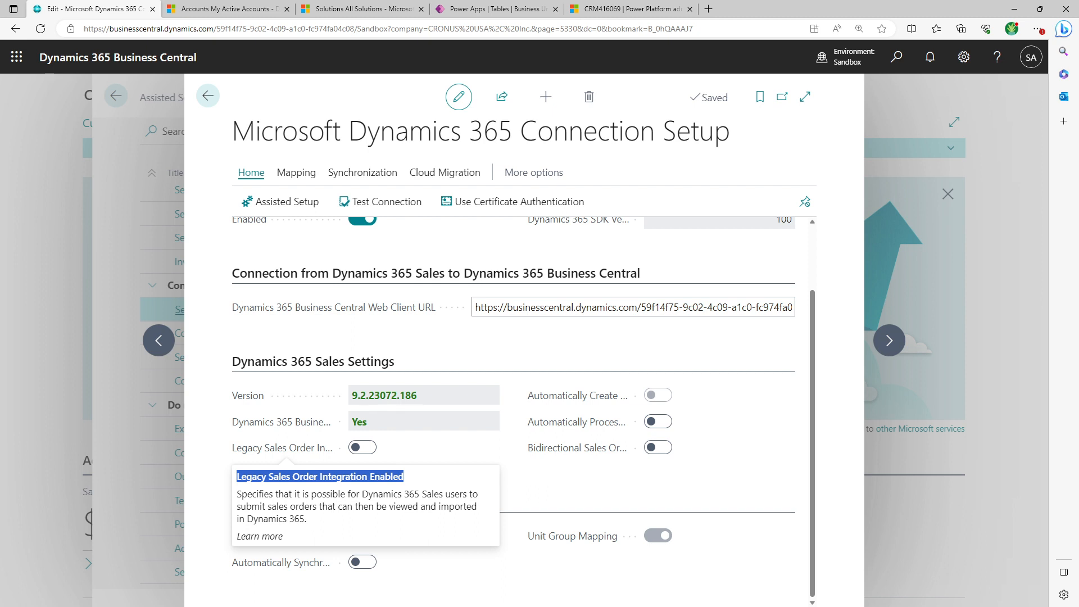
{"action": "mouse_move", "coordinate": [256, 449]}
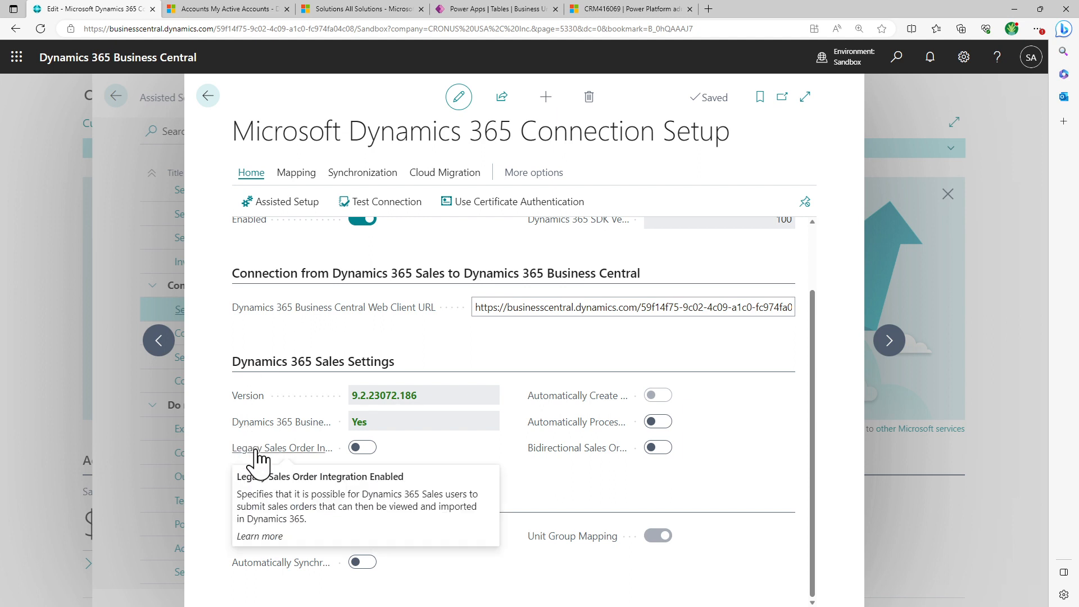
{"action": "triple_click", "coordinate": [244, 497]}
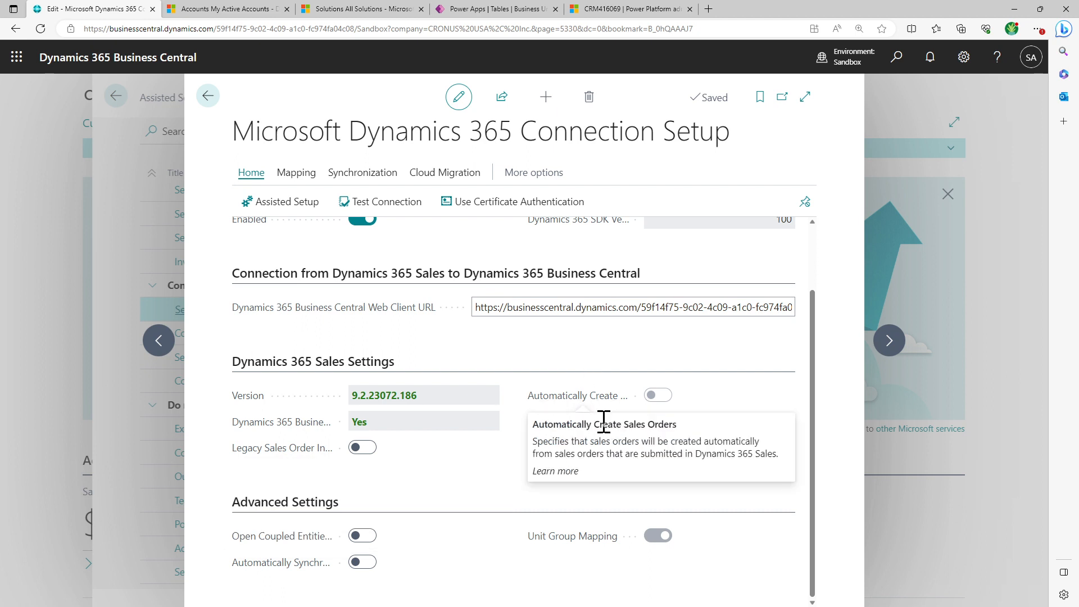
{"action": "triple_click", "coordinate": [604, 424]}
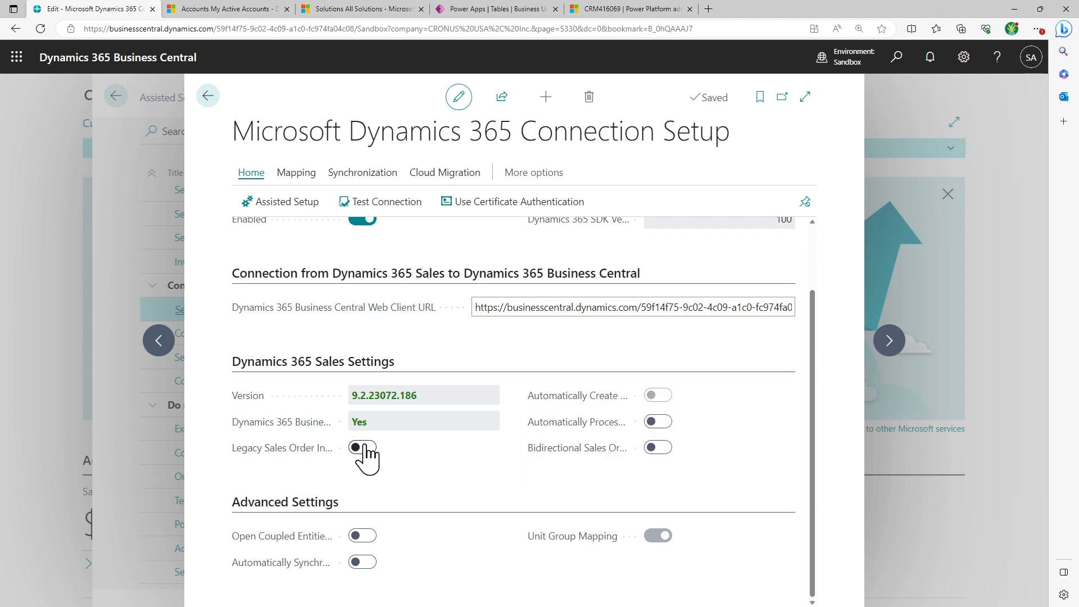
- Read the descriptions of the automatic sales order creation, automatic sales quote processing, and bidirectional sales order integration settings
{"action": "mouse_move", "coordinate": [587, 402]}
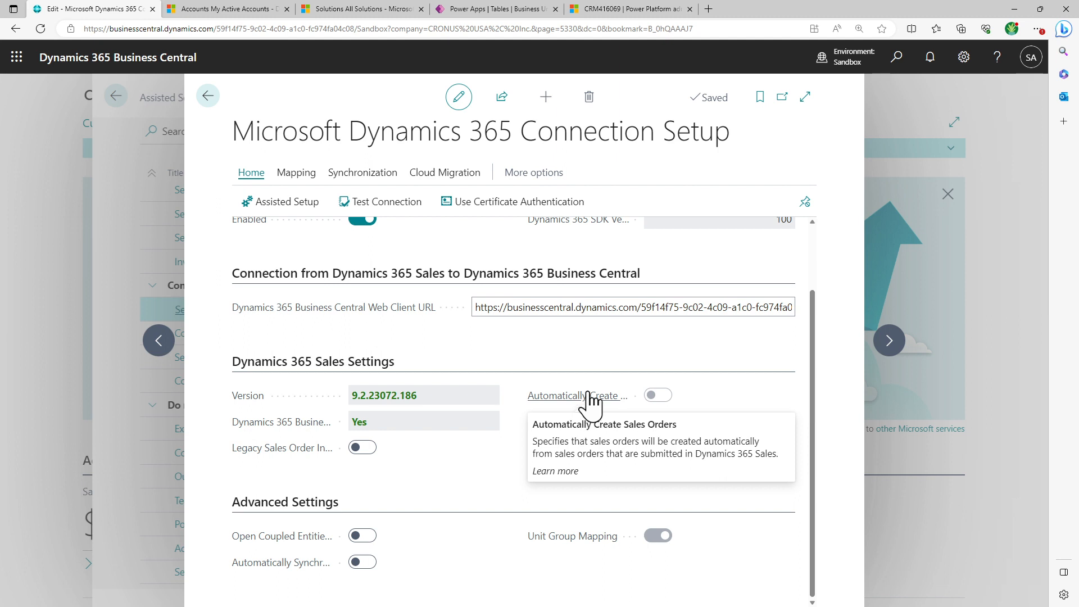
{"action": "mouse_move", "coordinate": [574, 424]}
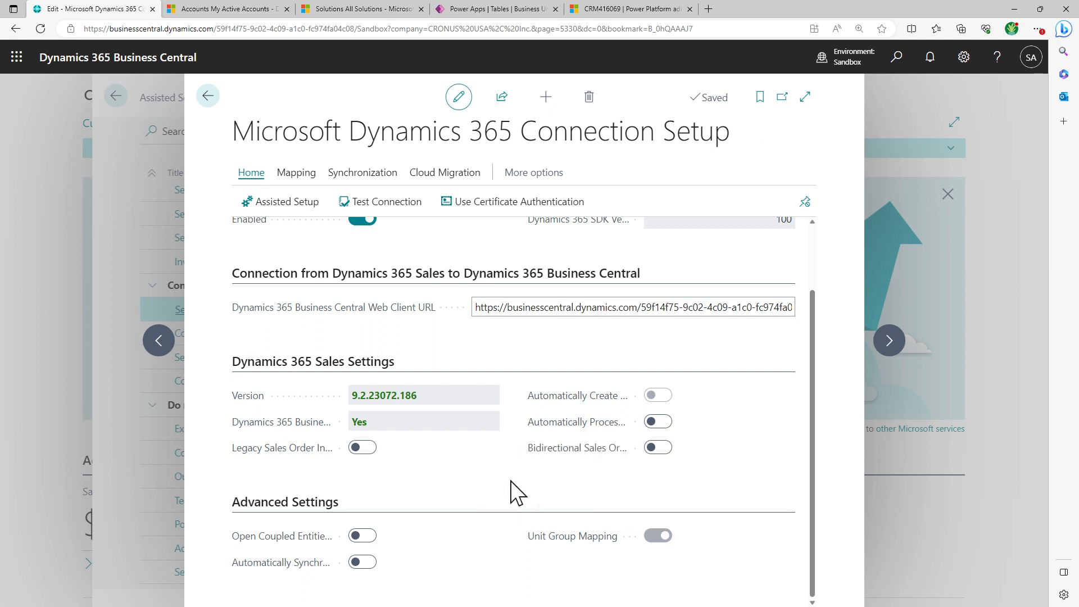
{"action": "mouse_move", "coordinate": [570, 449]}
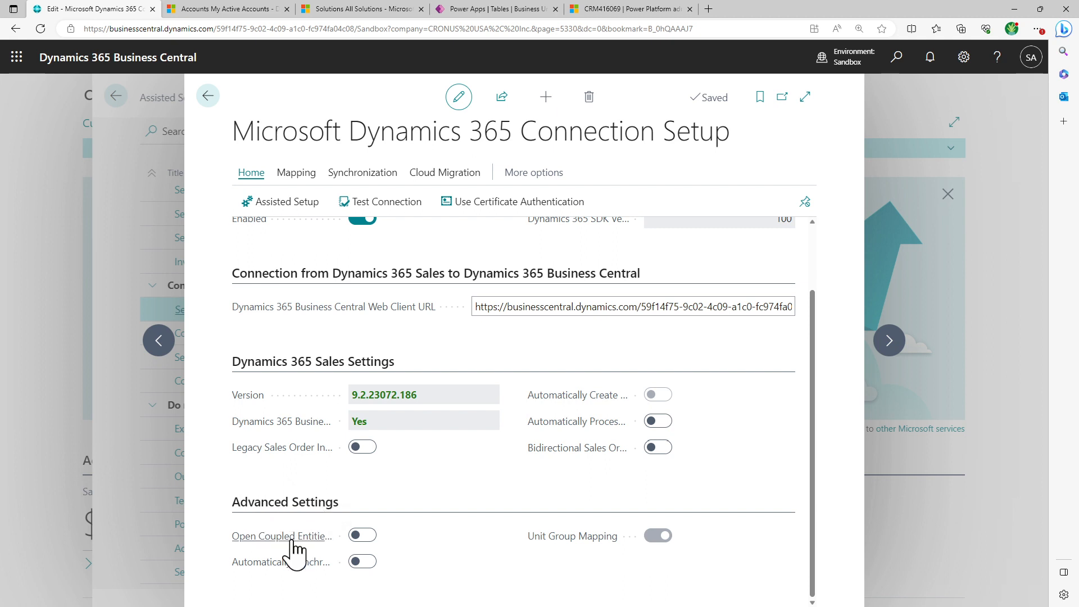
- Review the Advanced Settings for opening coupled entities, automatic synchronization, and Unit Group Mapping
{"action": "mouse_move", "coordinate": [291, 541]}
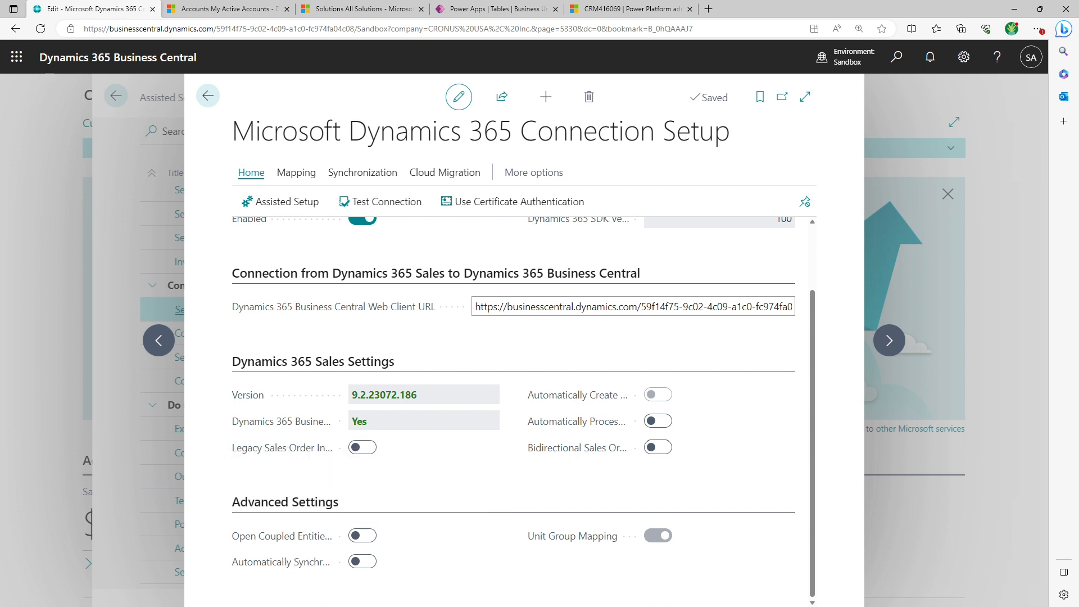
{"action": "mouse_move", "coordinate": [277, 564]}
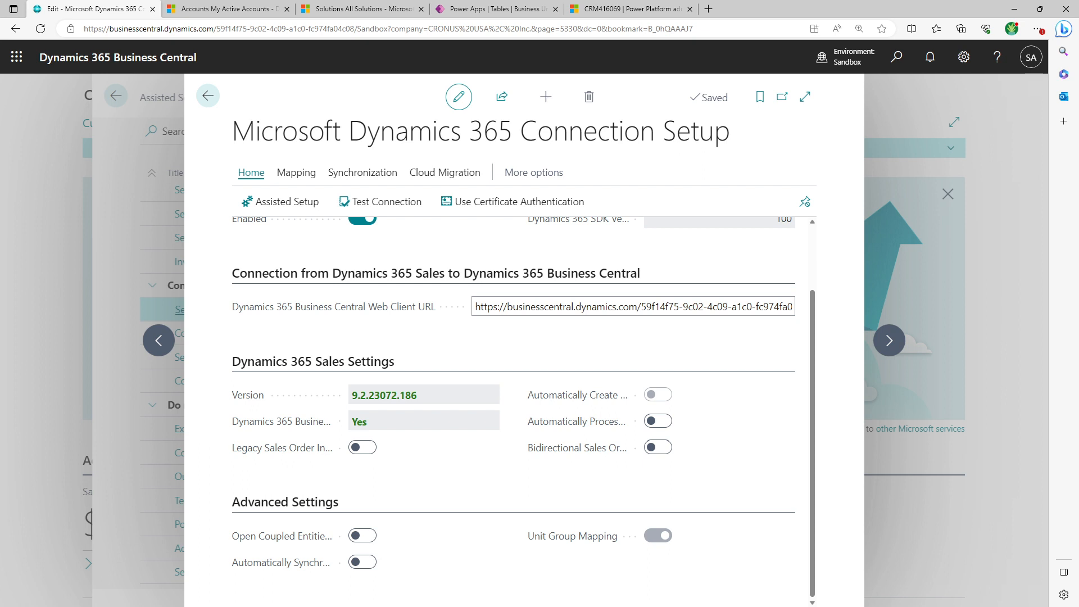
{"action": "mouse_move", "coordinate": [573, 534]}
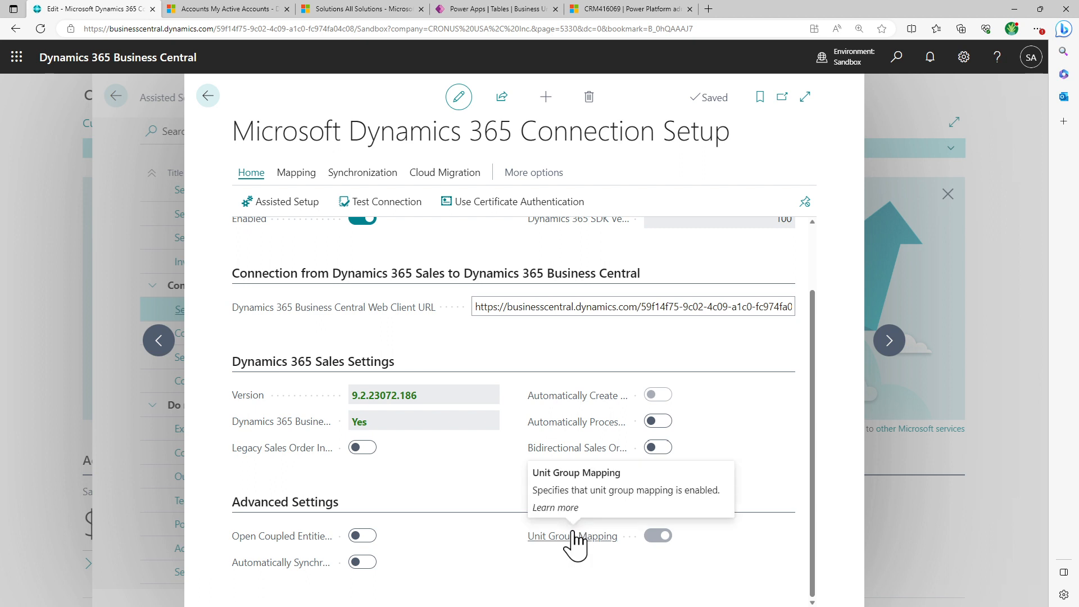
- Test the connection from Business Central to Dynamics 365 Sales and dismiss the result message
{"action": "scroll", "coordinate": [424, 493], "scroll_direction": "up", "scroll_amount": 2}
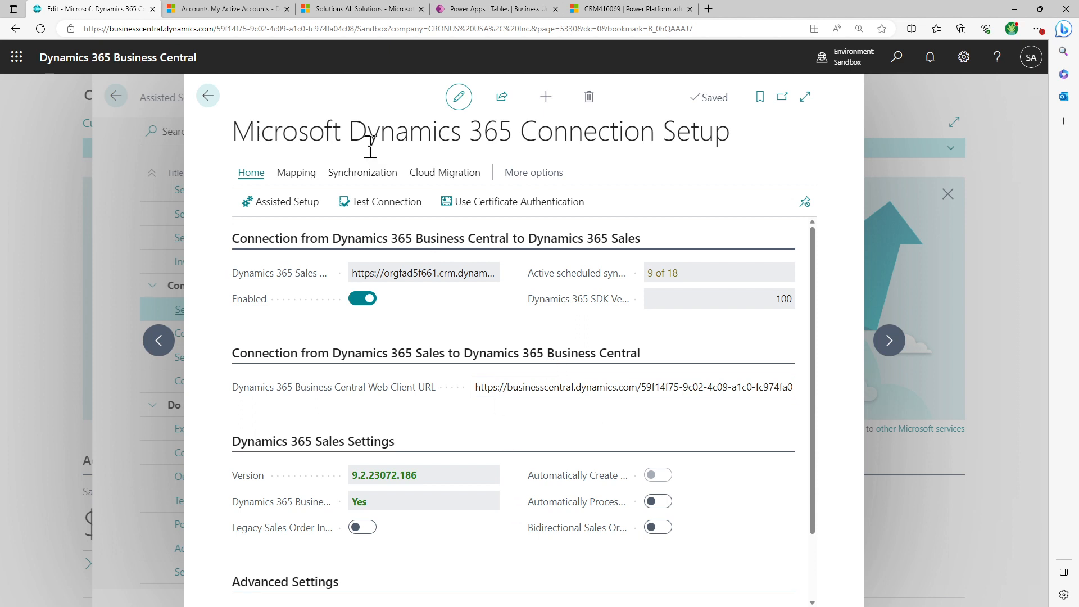
{"action": "left_click", "coordinate": [368, 202]}
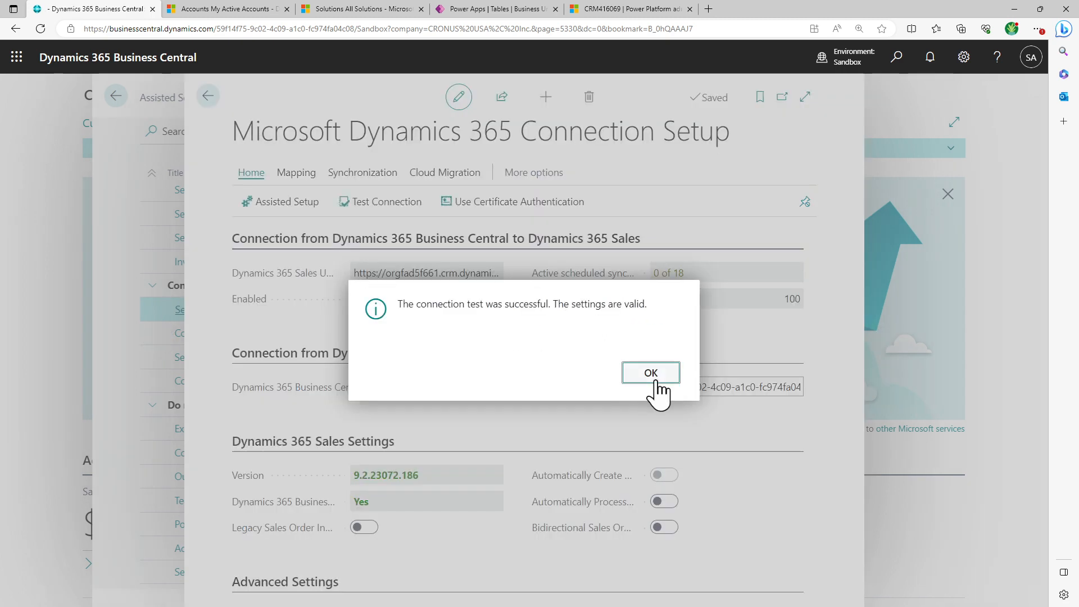
{"action": "left_click", "coordinate": [651, 373]}
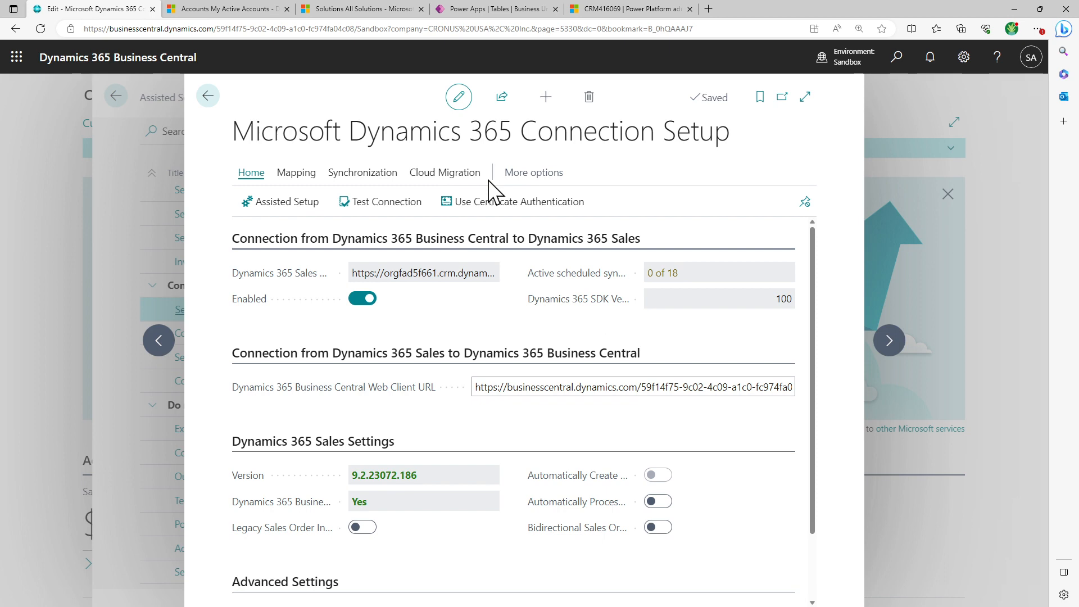
- Go back to the Dynamics 365 accounts page and close its About information
{"action": "left_click", "coordinate": [409, 9]}
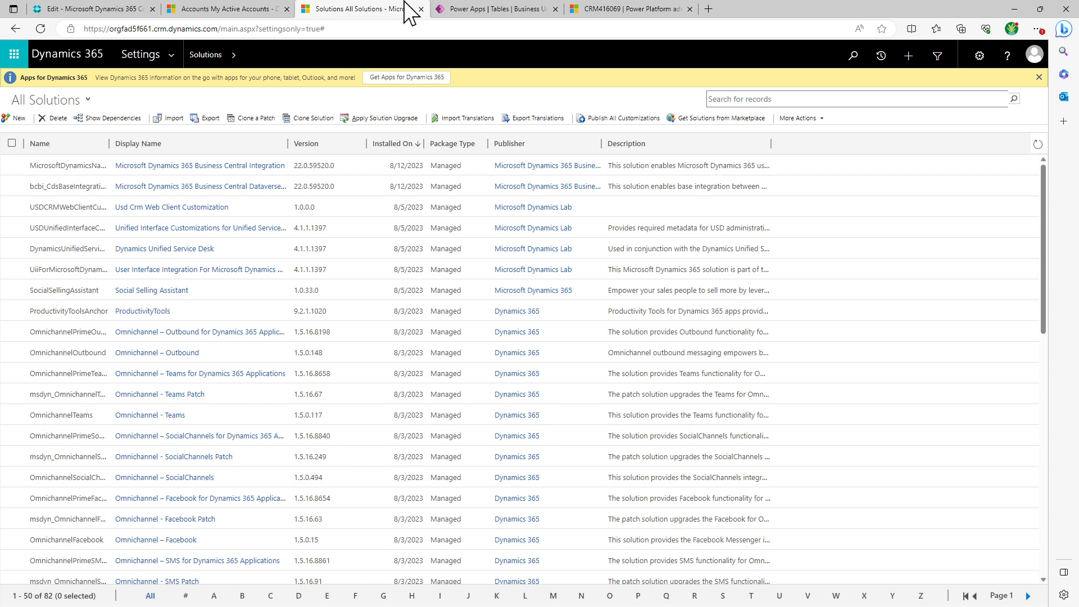
{"action": "left_click", "coordinate": [248, 9]}
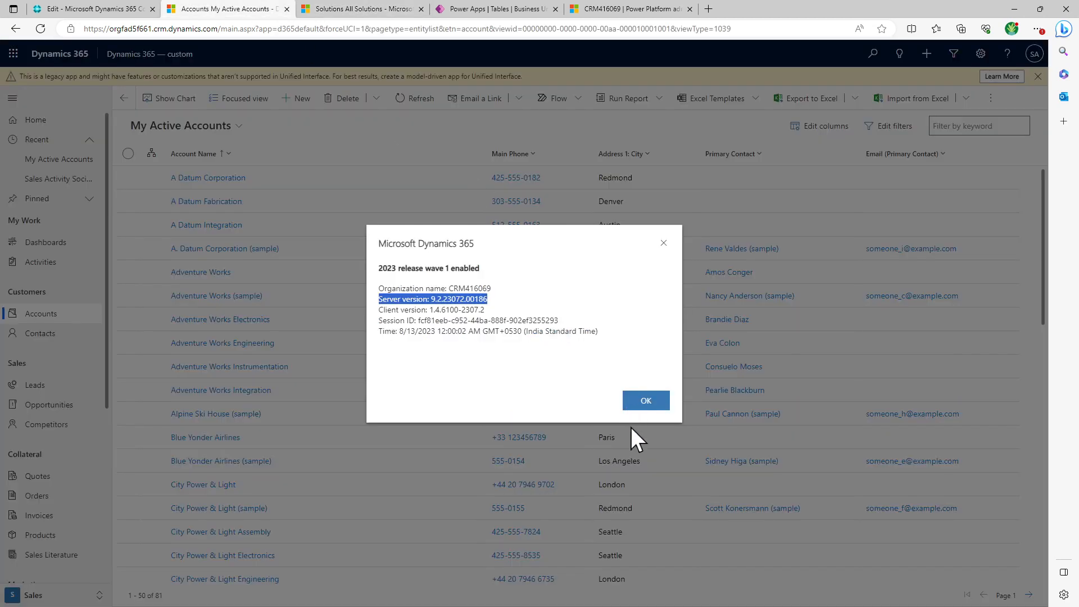
{"action": "left_click", "coordinate": [646, 400]}
- Return to Business Central's connection setup and read the description of the Dynamics 365 SDK Version setting
{"action": "left_click", "coordinate": [85, 8]}
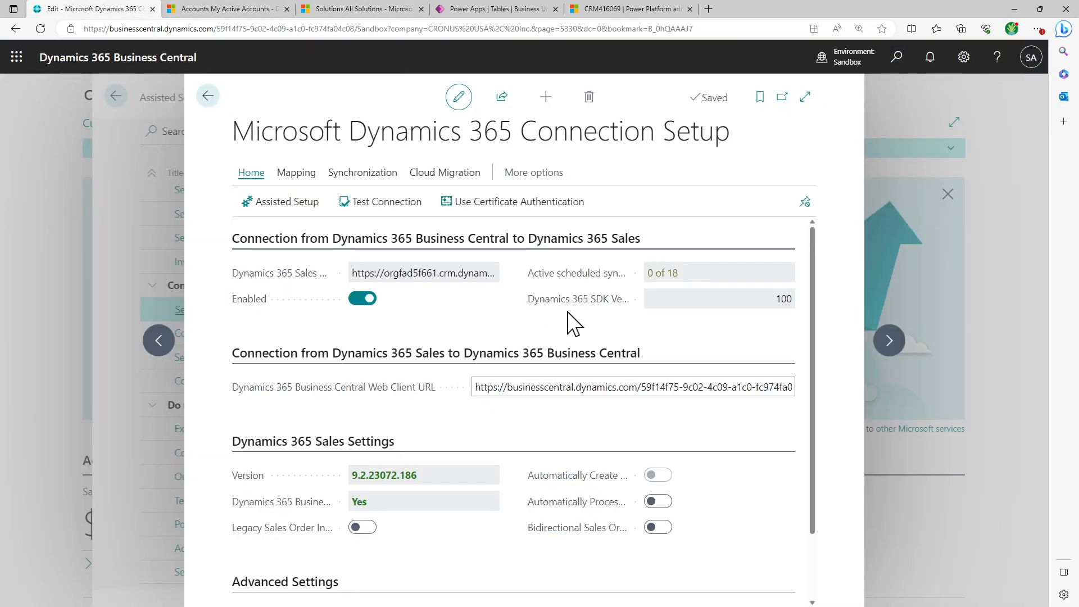
{"action": "scroll", "coordinate": [569, 312], "scroll_direction": "down", "scroll_amount": 3}
{"action": "scroll", "coordinate": [570, 312], "scroll_direction": "up", "scroll_amount": 2}
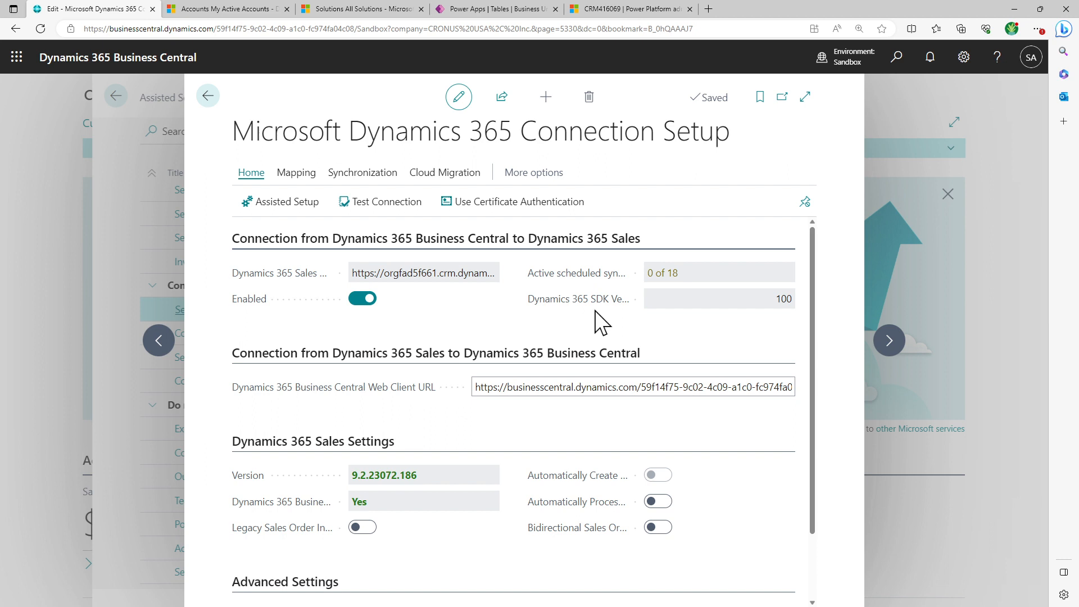
{"action": "mouse_move", "coordinate": [600, 311]}
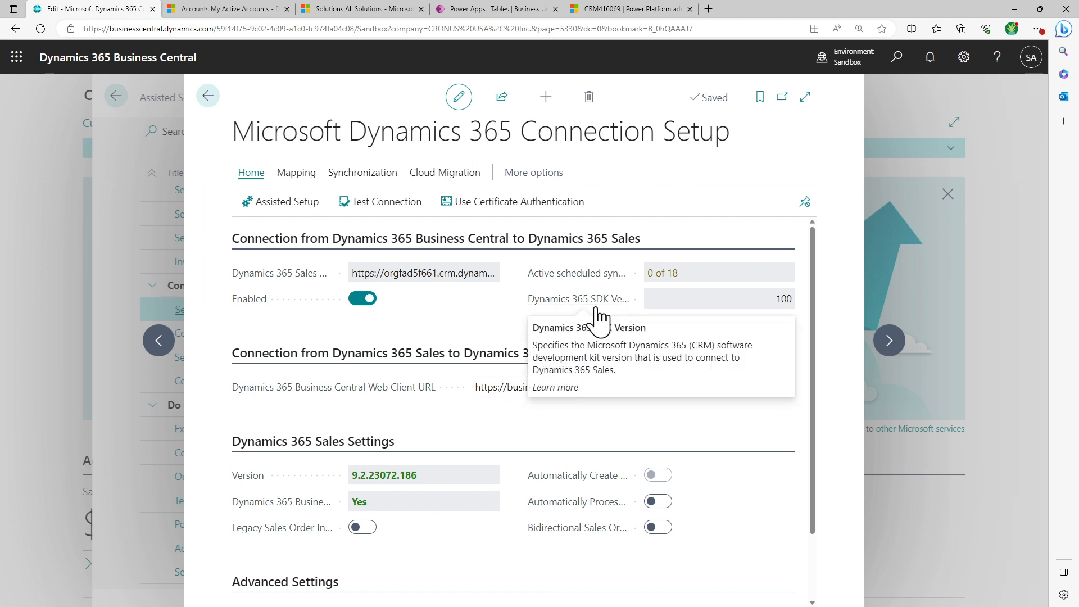